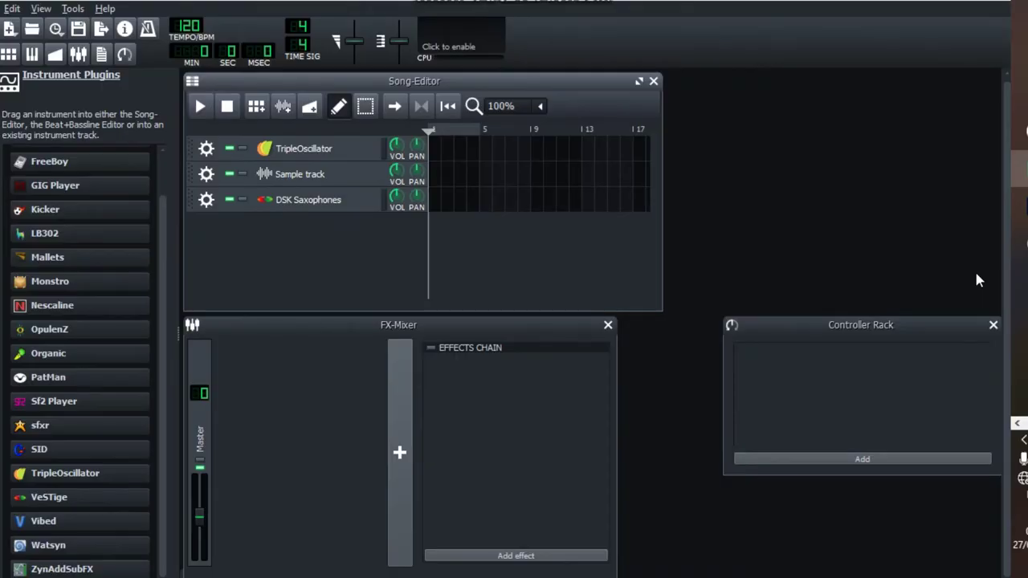
# Open the DSK Saxophones track's instrument, show its plug-in interface and restore it to a movable floating window.
pyautogui.click(336, 203)
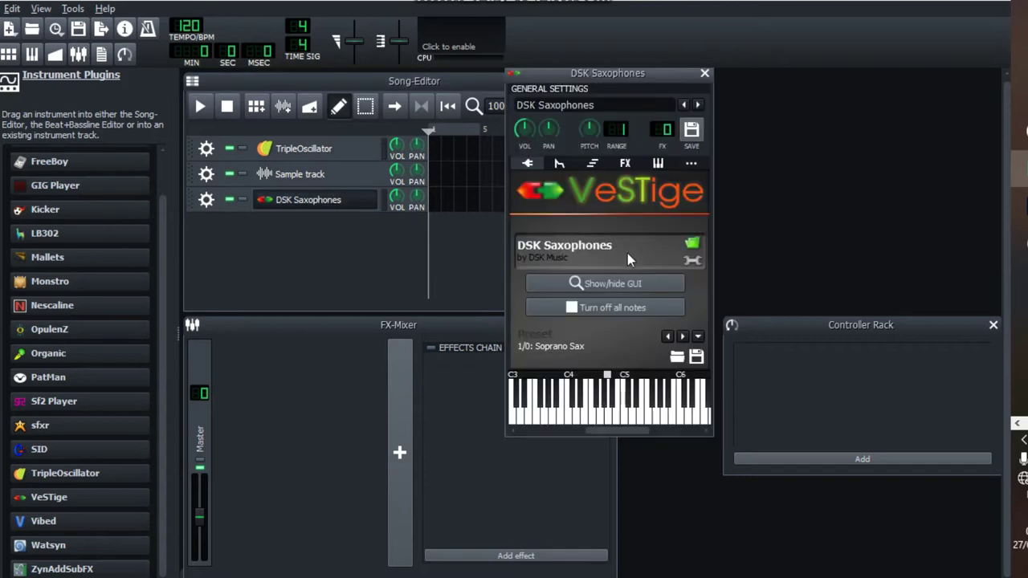
pyautogui.click(658, 283)
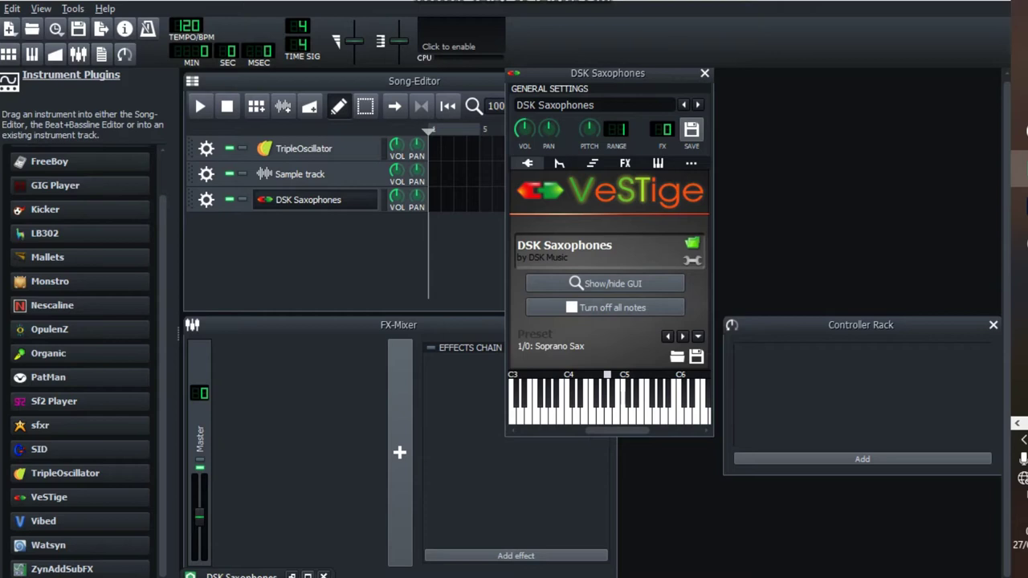
pyautogui.click(308, 575)
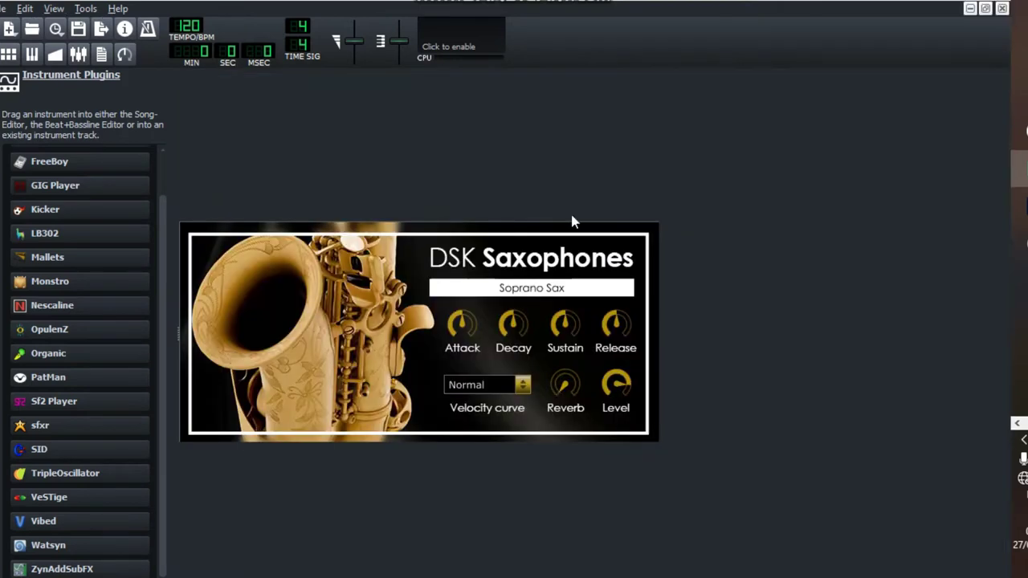
pyautogui.click(986, 9)
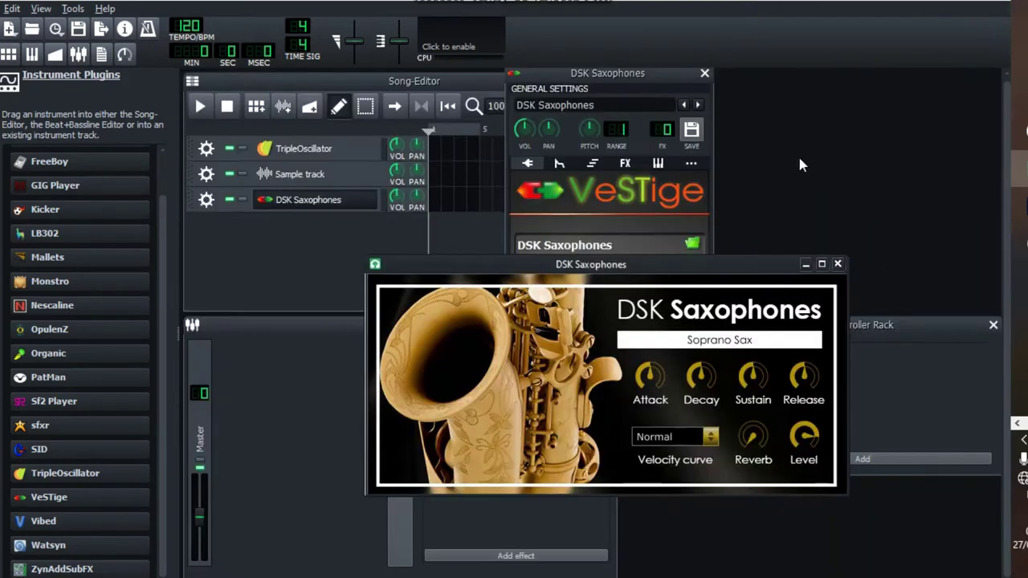
pyautogui.moveTo(727, 269); pyautogui.dragTo(600, 170)
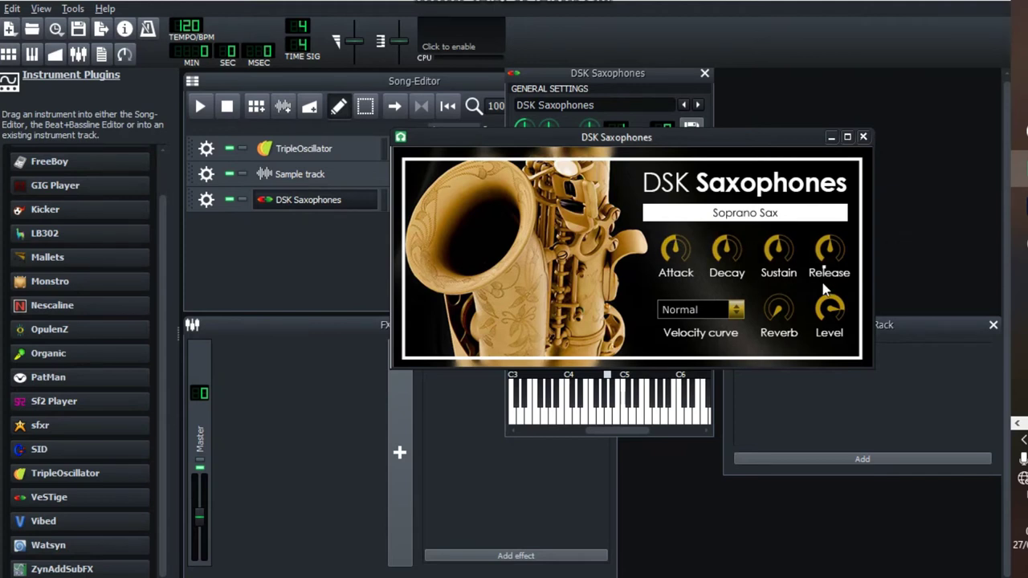
# Play a range of test notes to audition the Soprano Sax sound.
pyautogui.press('u')
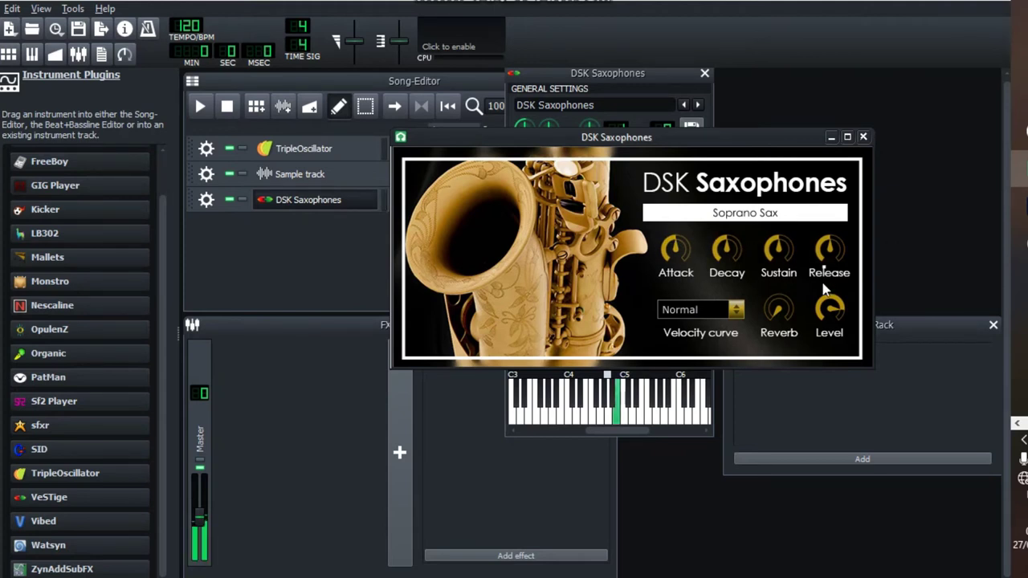
pyautogui.press('n')
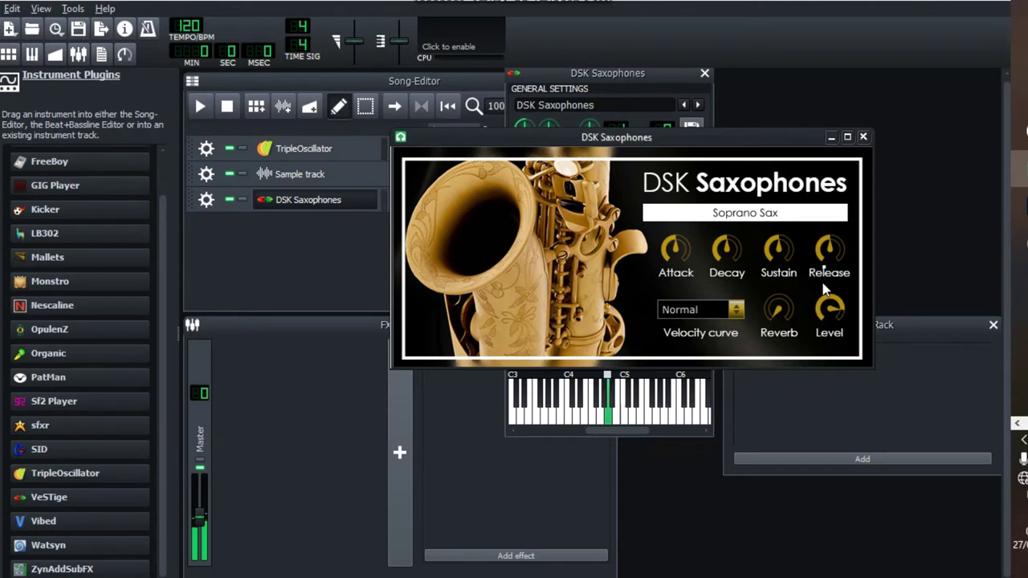
pyautogui.press('b')
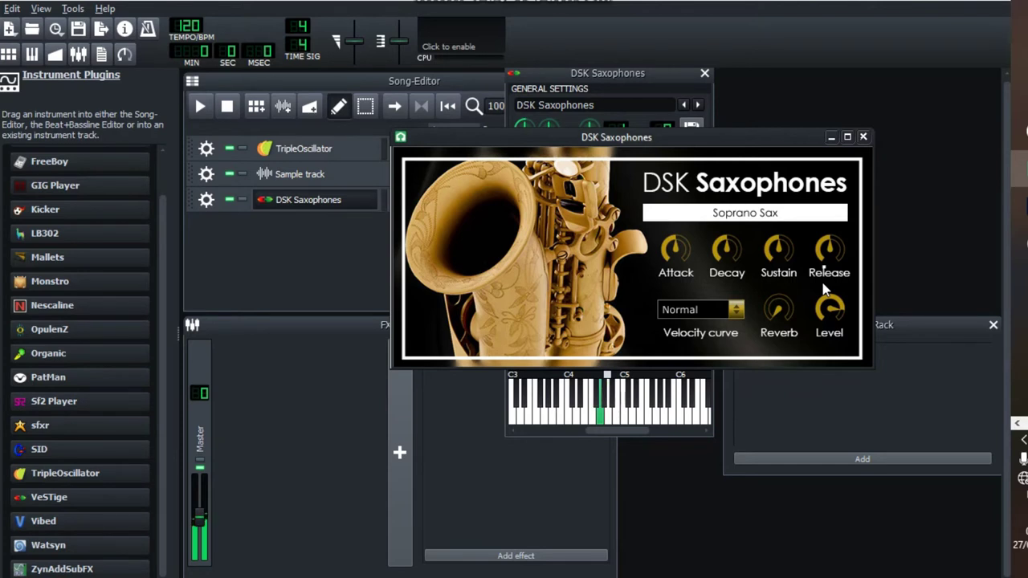
pyautogui.press('v')
pyautogui.press('c')
pyautogui.press('x')
pyautogui.press('z')
pyautogui.press('e')
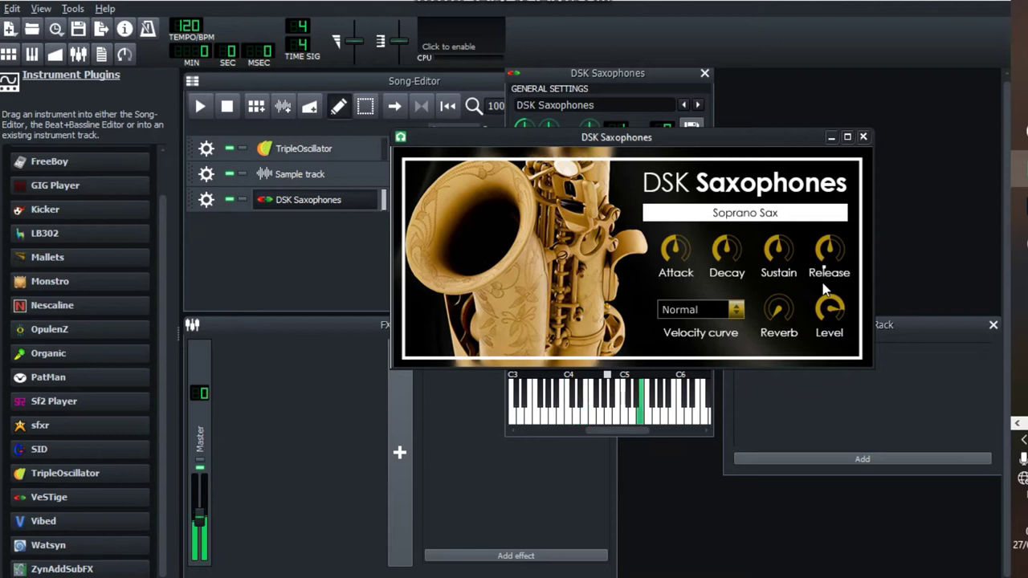
pyautogui.press('w')
pyautogui.press('q')
pyautogui.press('m')
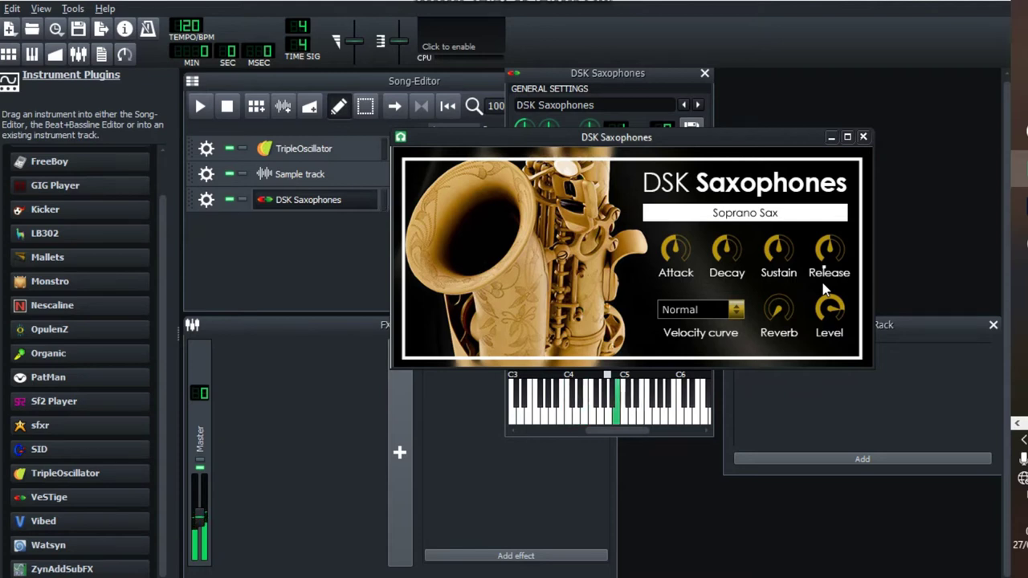
pyautogui.press('n')
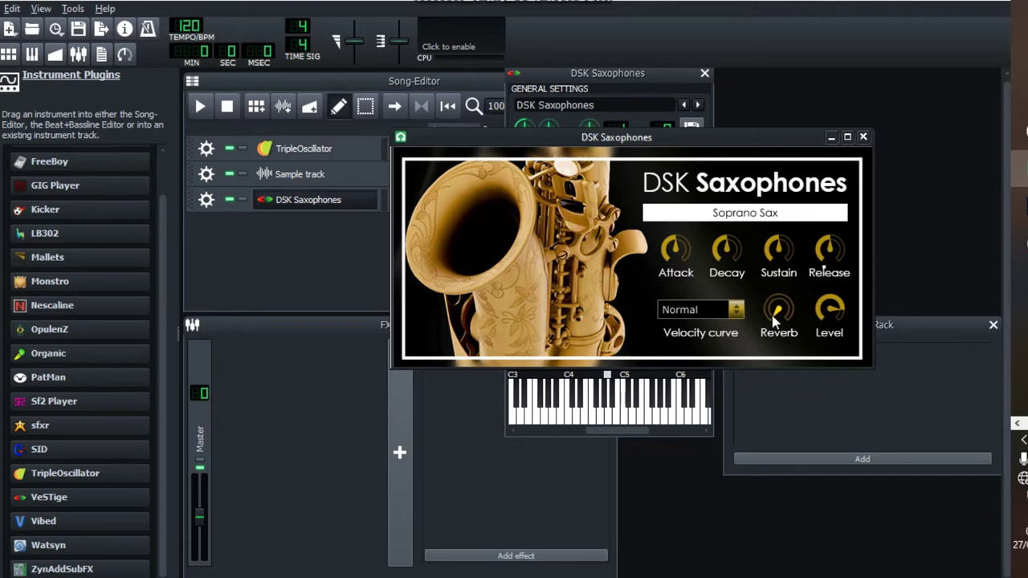
# Raise the Reverb on the Soprano Sax, play test notes to hear it, and adjust the Sustain.
pyautogui.moveTo(773, 316); pyautogui.dragTo(864, 181)
pyautogui.press('u')
pyautogui.press('e')
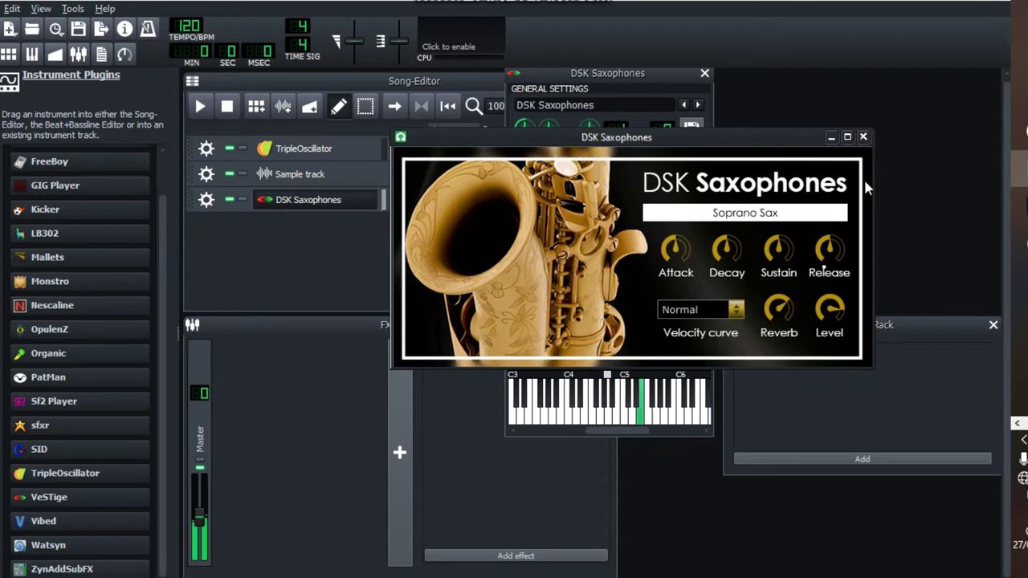
pyautogui.press('m')
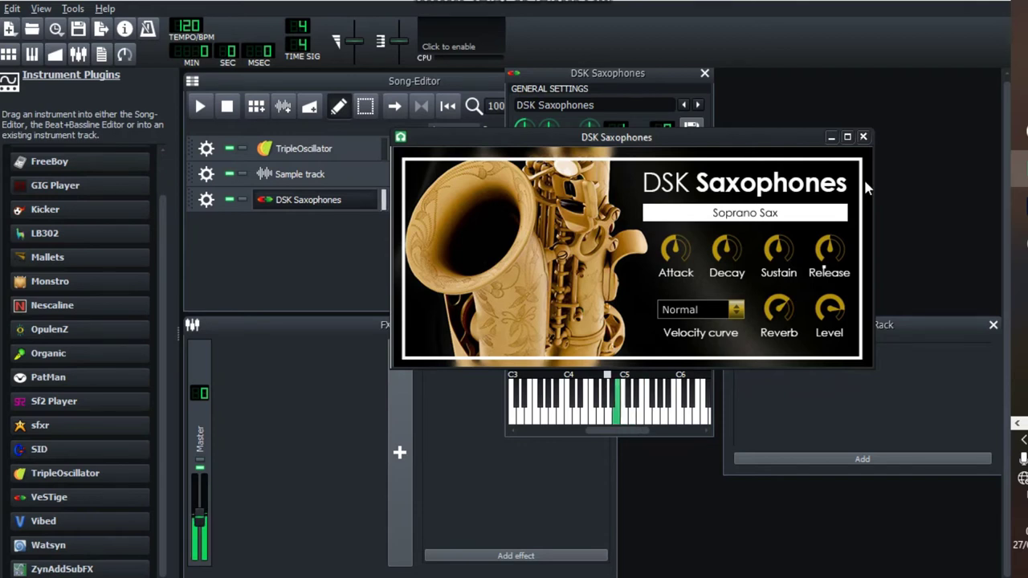
pyautogui.press('n')
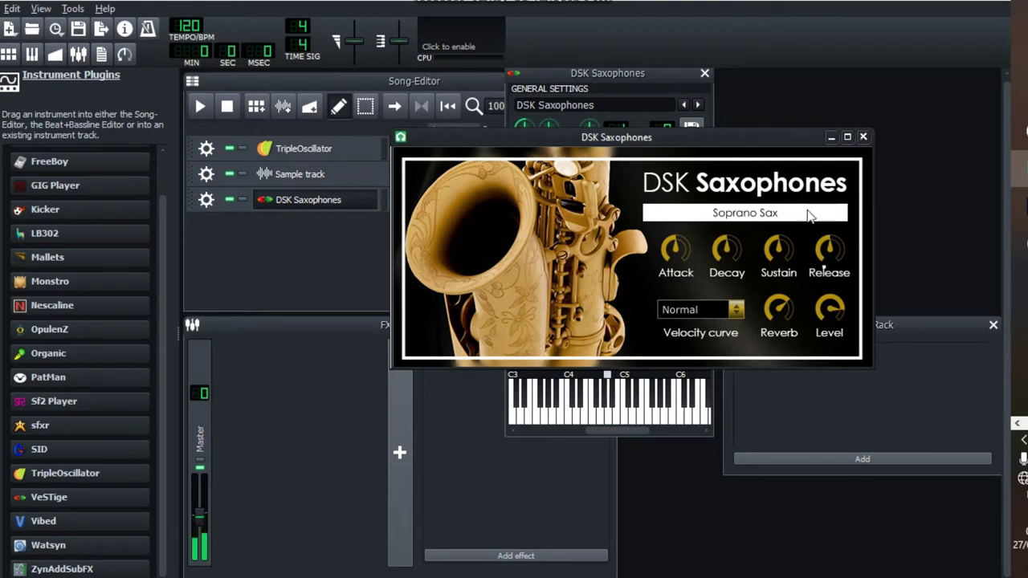
pyautogui.moveTo(782, 260); pyautogui.dragTo(804, 164)
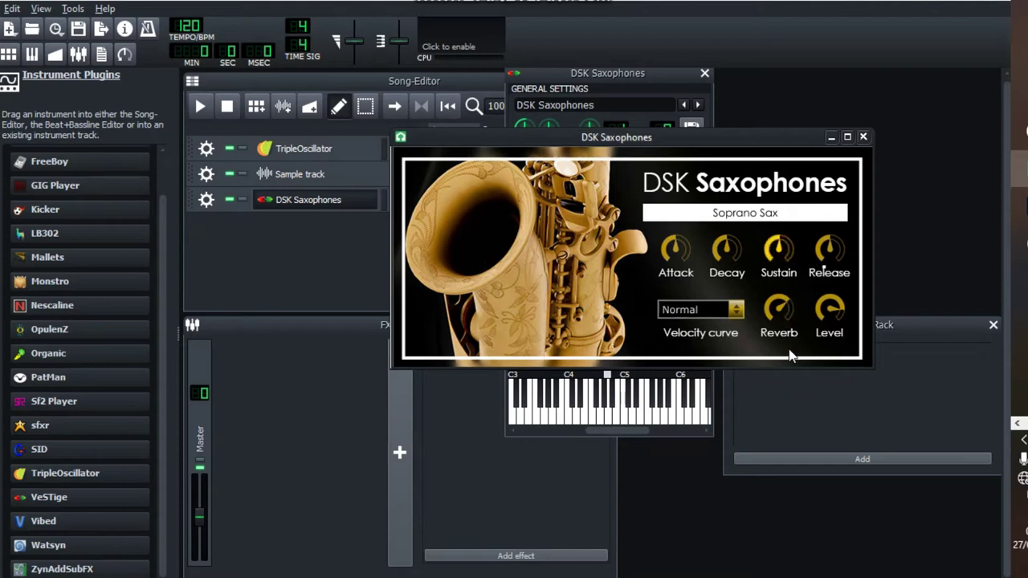
# Switch the saxophone plug-in's sound to Tenor Sax and place the instrument and plug-in windows side by side.
pyautogui.click(647, 419)
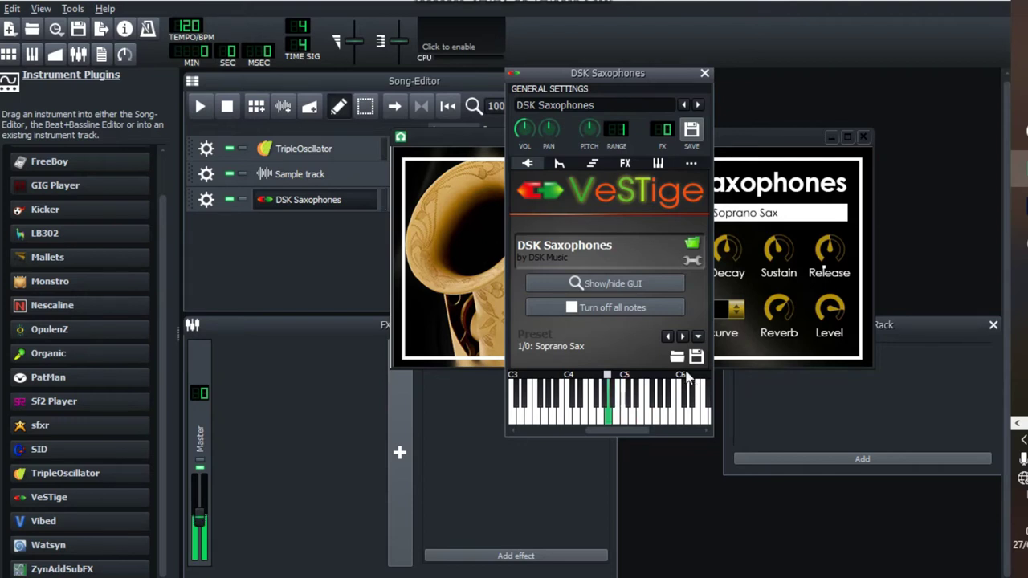
pyautogui.moveTo(628, 70); pyautogui.dragTo(321, 99)
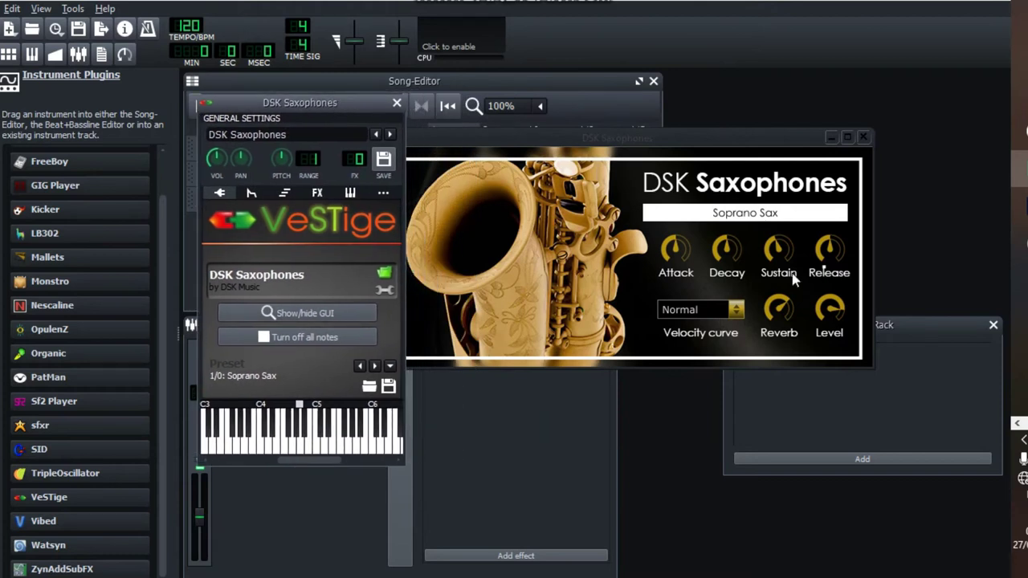
pyautogui.click(769, 217)
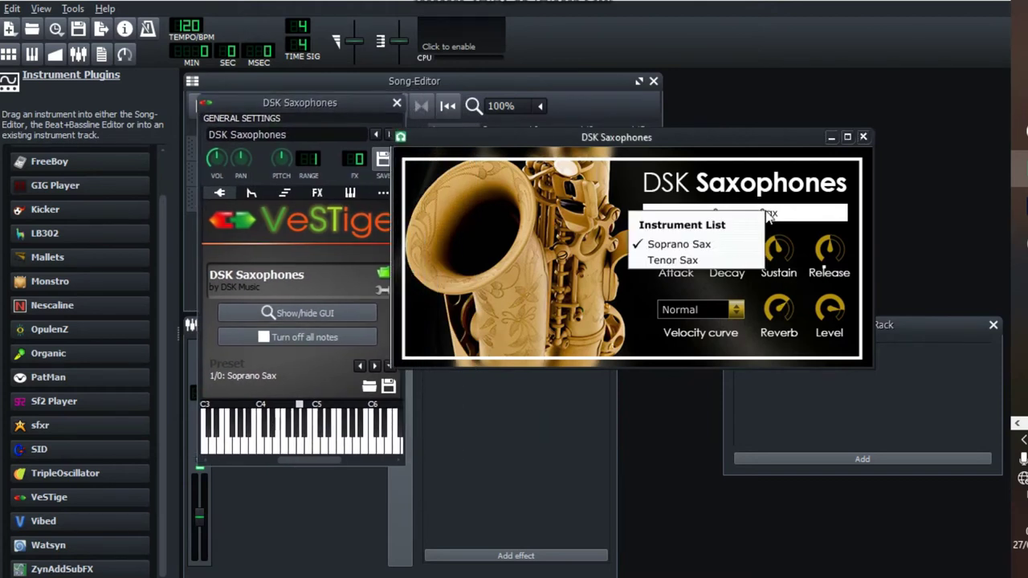
pyautogui.click(696, 261)
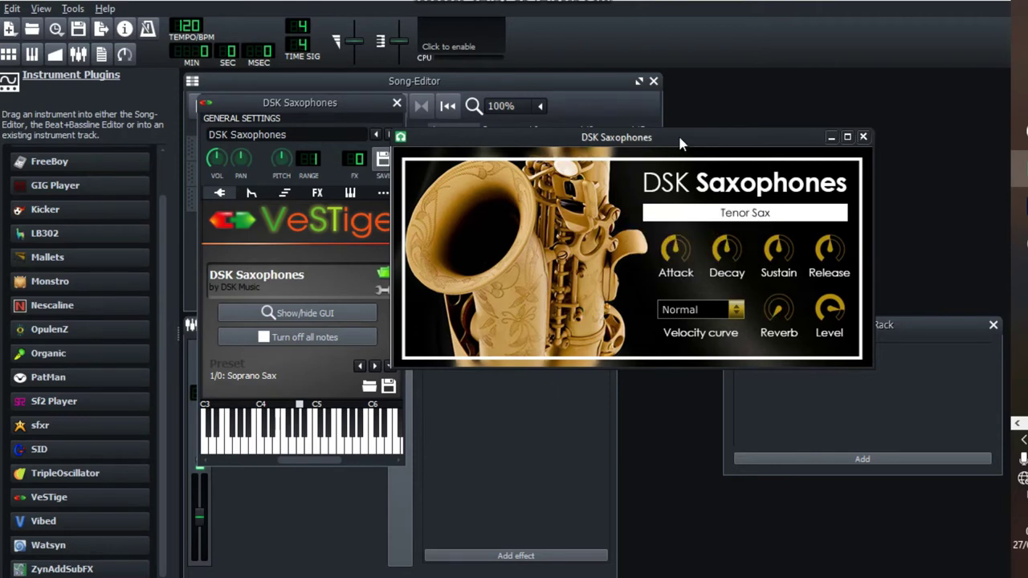
pyautogui.moveTo(681, 142); pyautogui.dragTo(785, 126)
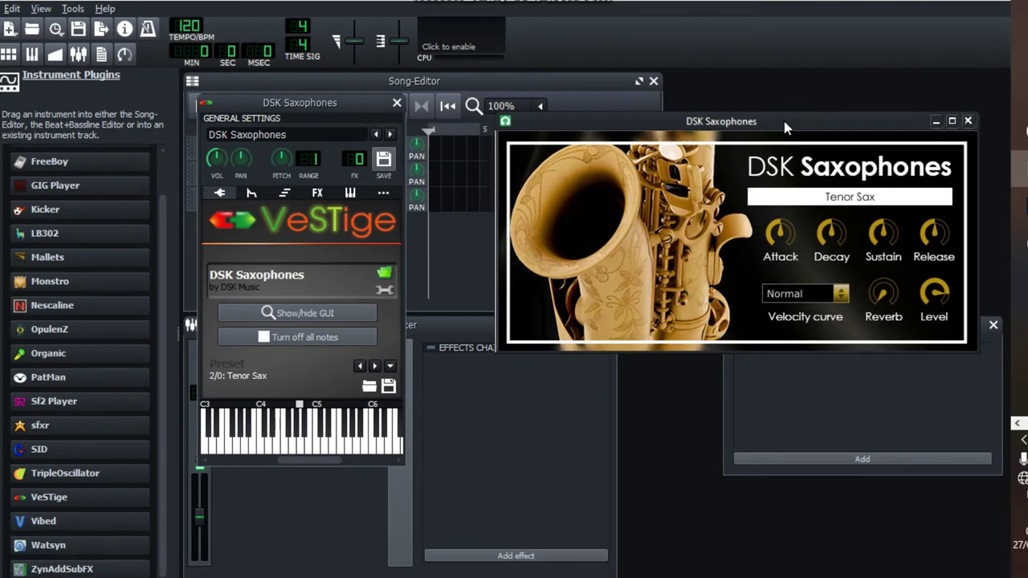
# Play a descending run of test notes to audition the Tenor Sax sound.
pyautogui.press('p')
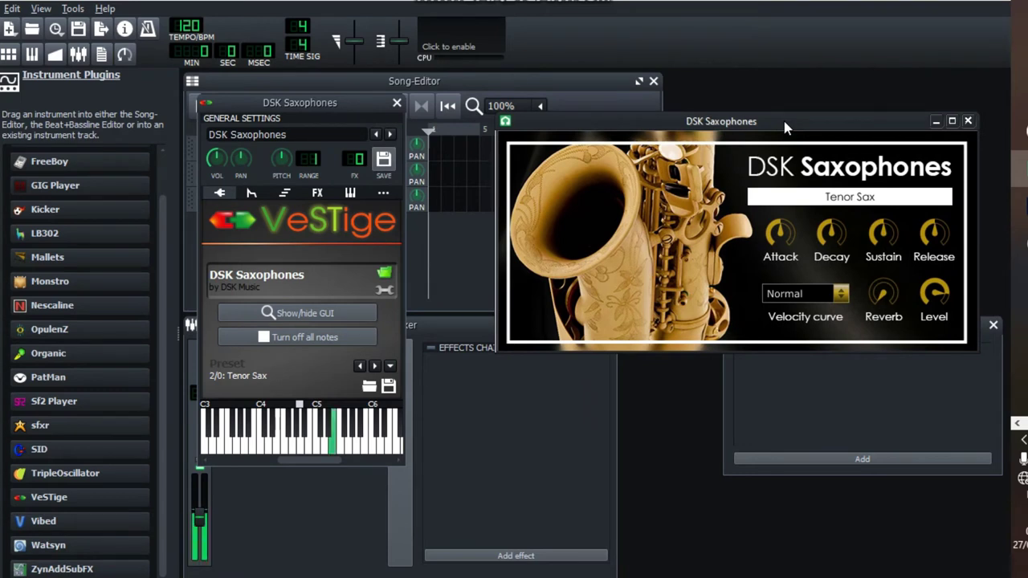
pyautogui.press('o')
pyautogui.press('i')
pyautogui.press('u')
pyautogui.press('y')
pyautogui.press('u')
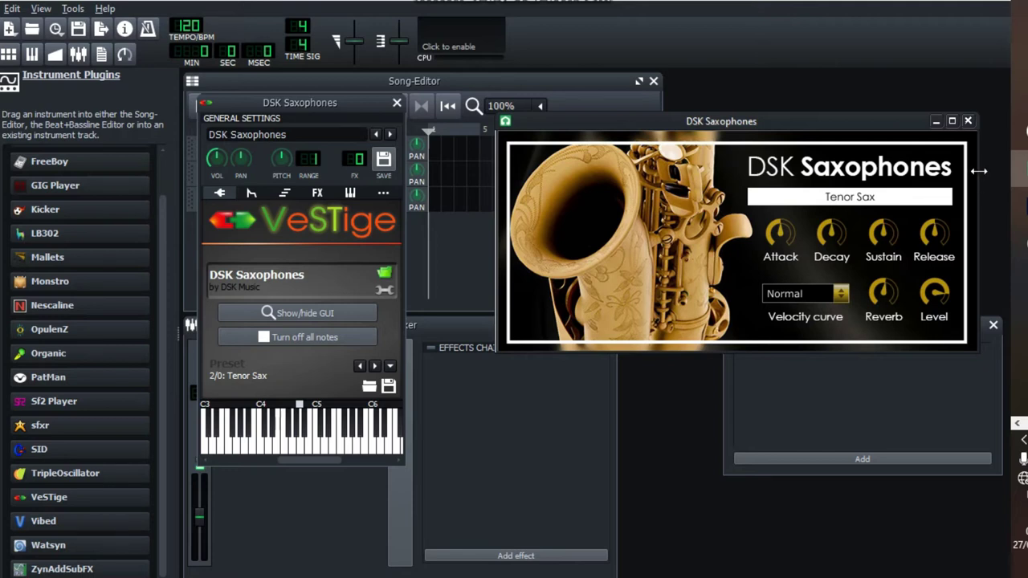
# Close the DSK Saxophones interface, load the Alpha Free plug-in on the same track, and reposition its window.
pyautogui.click(967, 120)
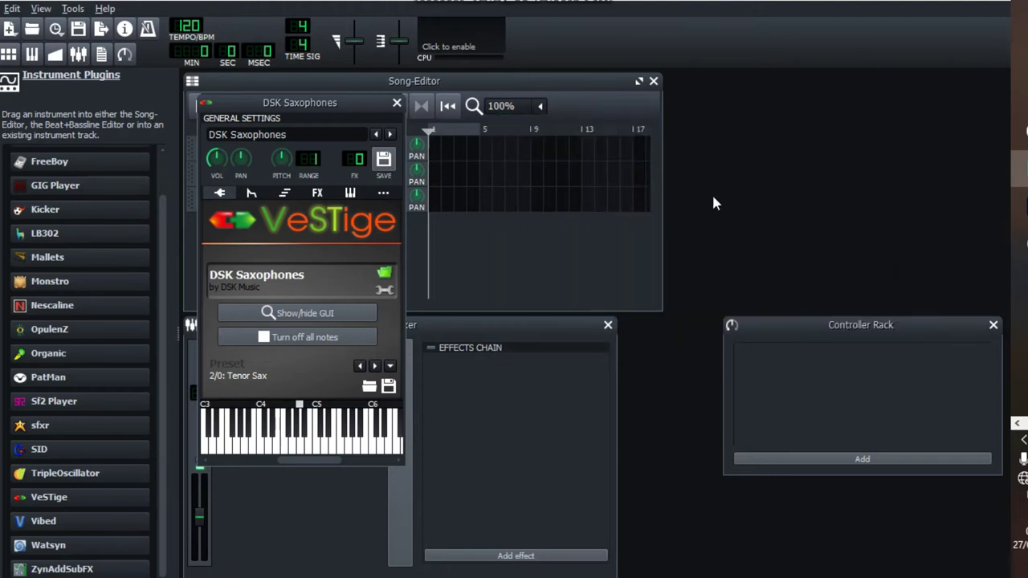
pyautogui.click(345, 315)
pyautogui.click(356, 116)
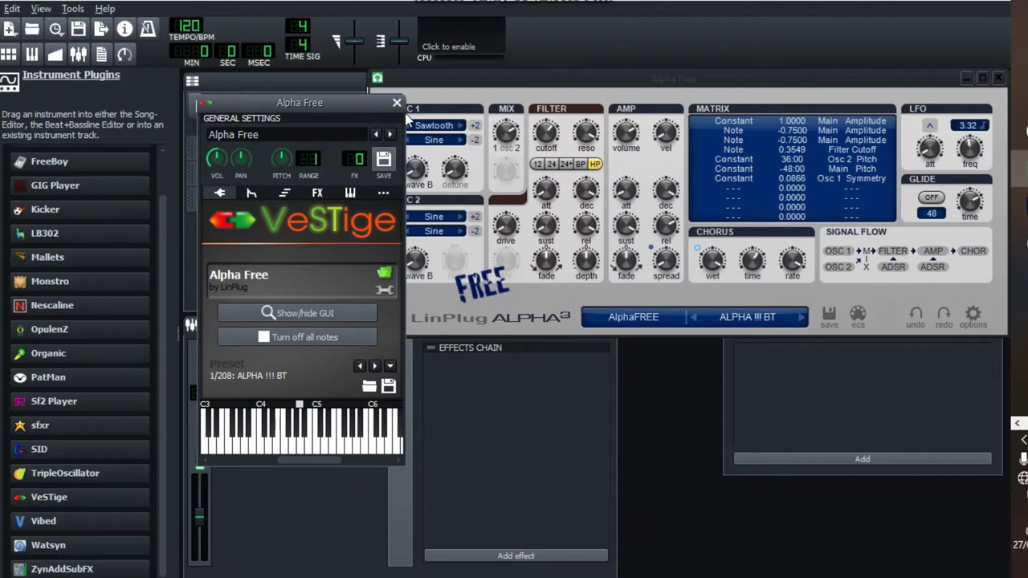
pyautogui.click(402, 103)
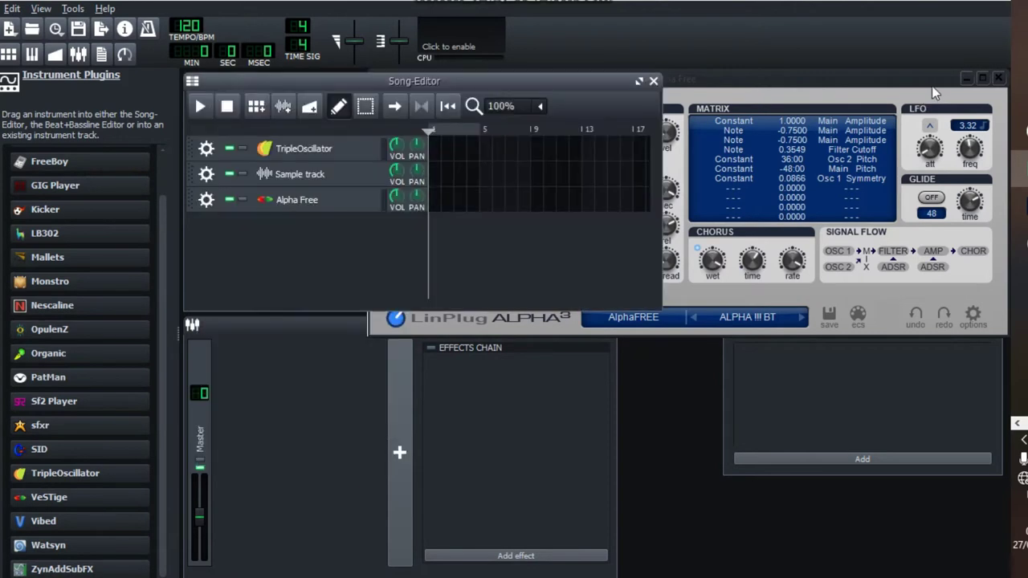
pyautogui.moveTo(931, 85); pyautogui.dragTo(820, 115)
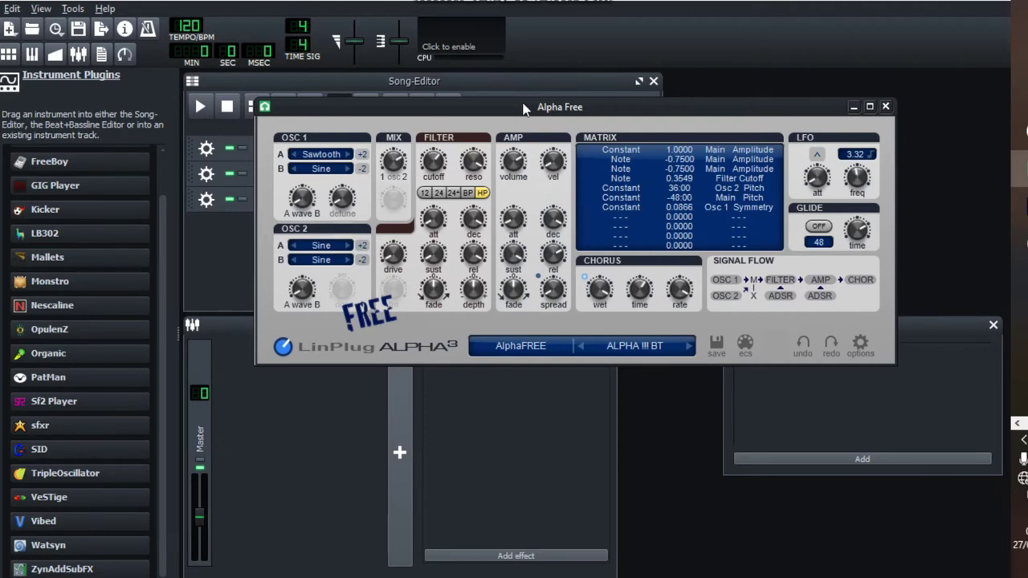
# Reopen the Alpha Free track's instrument window and play test notes on the ALPHA !!! BT sound.
pyautogui.click(491, 85)
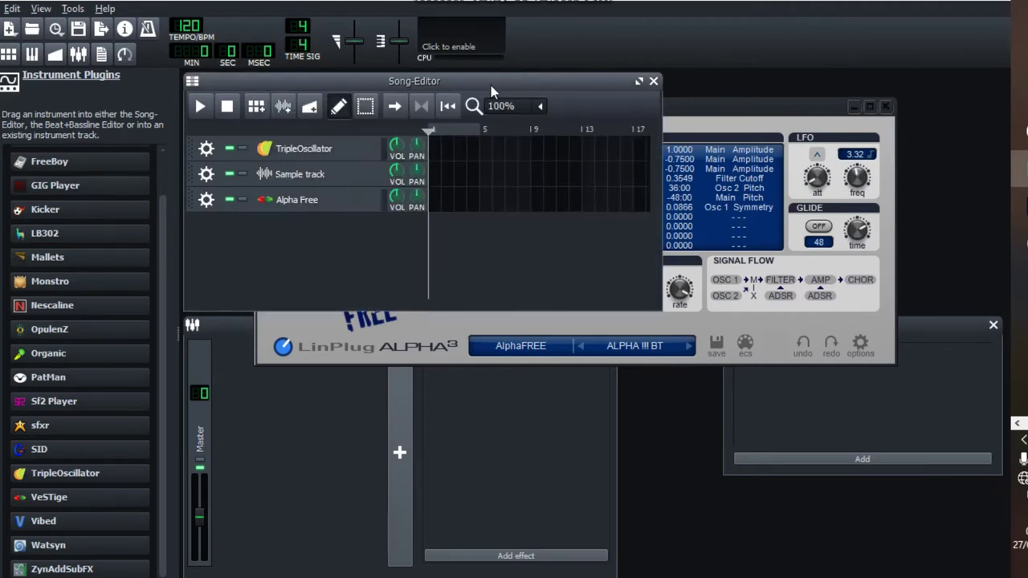
pyautogui.click(329, 201)
pyautogui.press('y')
pyautogui.press('t')
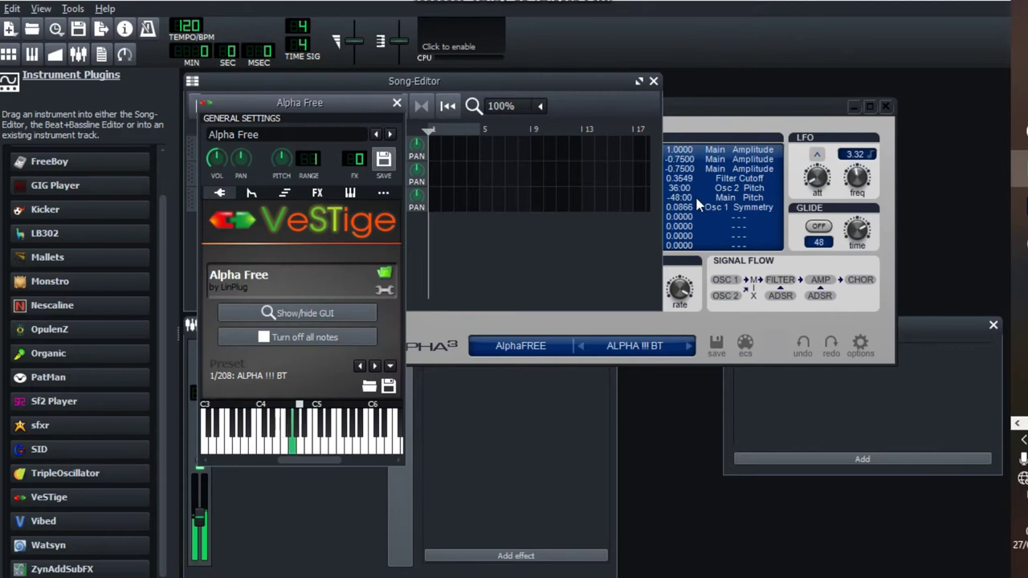
pyautogui.press('e')
pyautogui.press('w')
pyautogui.press('q')
# Select the attackseq (mw) BT sound in Alpha Free and audition it with test notes.
pyautogui.click(751, 119)
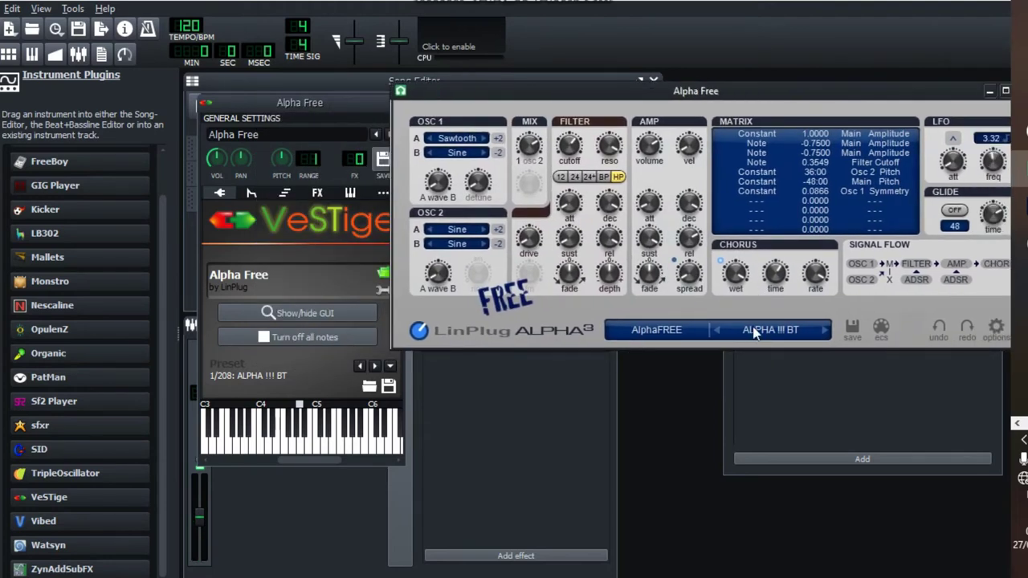
pyautogui.click(755, 332)
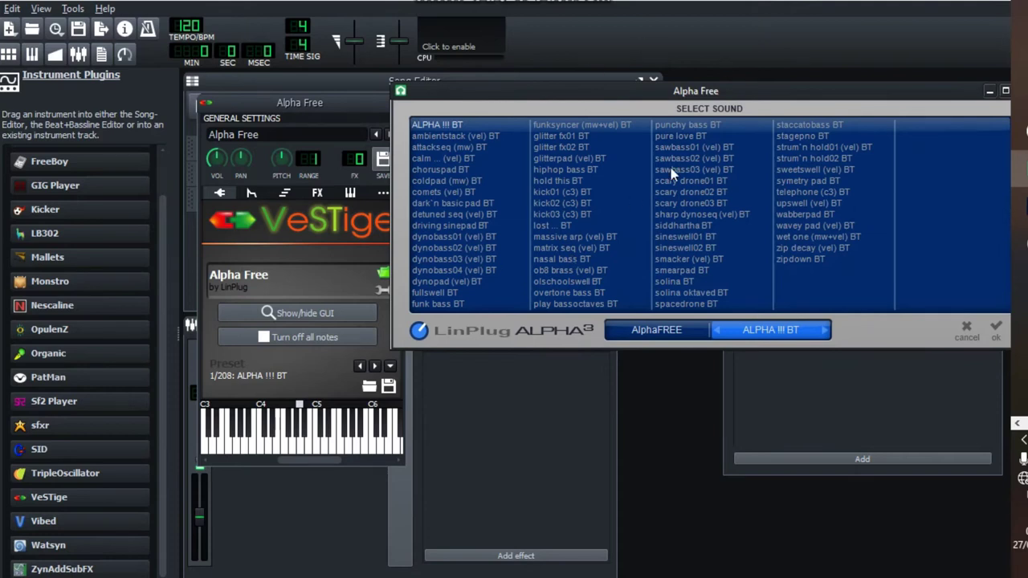
pyautogui.click(451, 149)
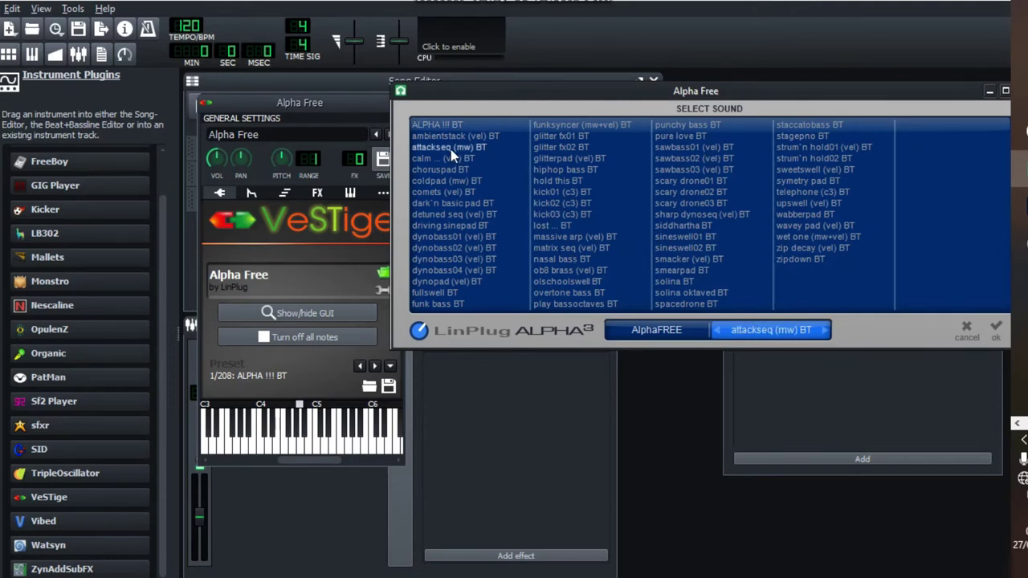
pyautogui.click(288, 451)
pyautogui.click(321, 450)
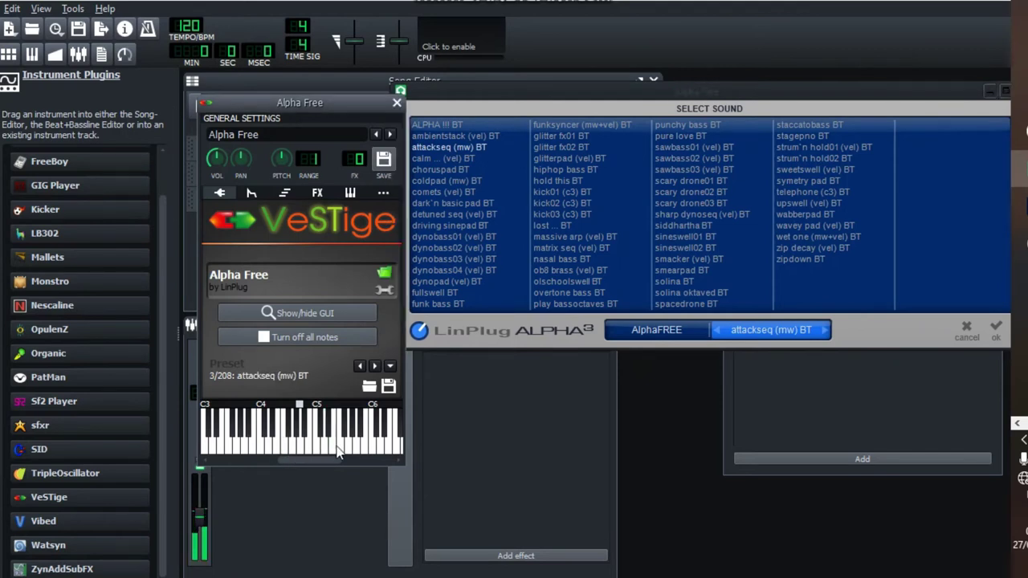
pyautogui.click(337, 449)
pyautogui.click(338, 449)
# Select the ob8 brass (vel) BT sound in Alpha Free and play test notes to audition it.
pyautogui.click(562, 270)
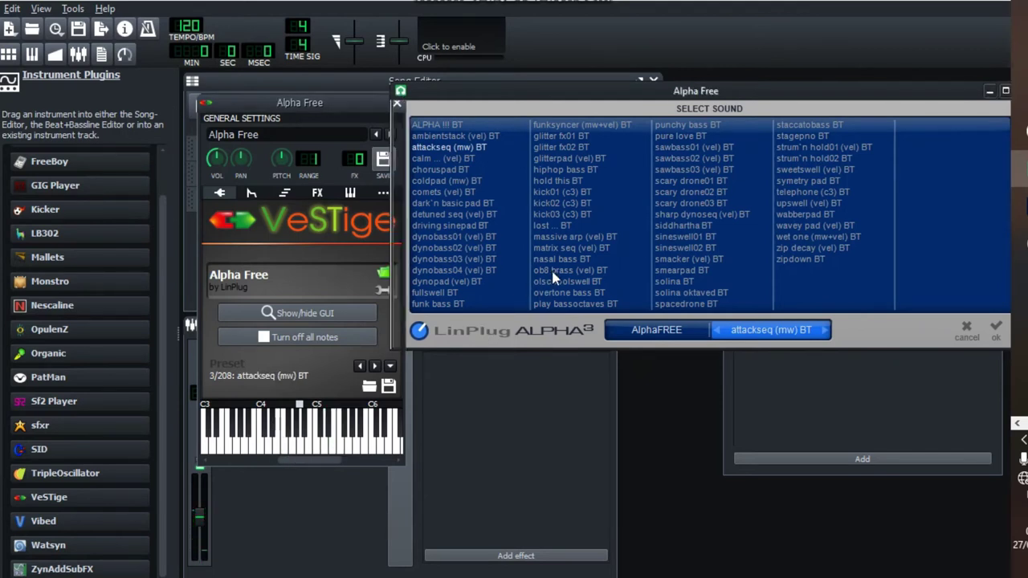
pyautogui.click(322, 452)
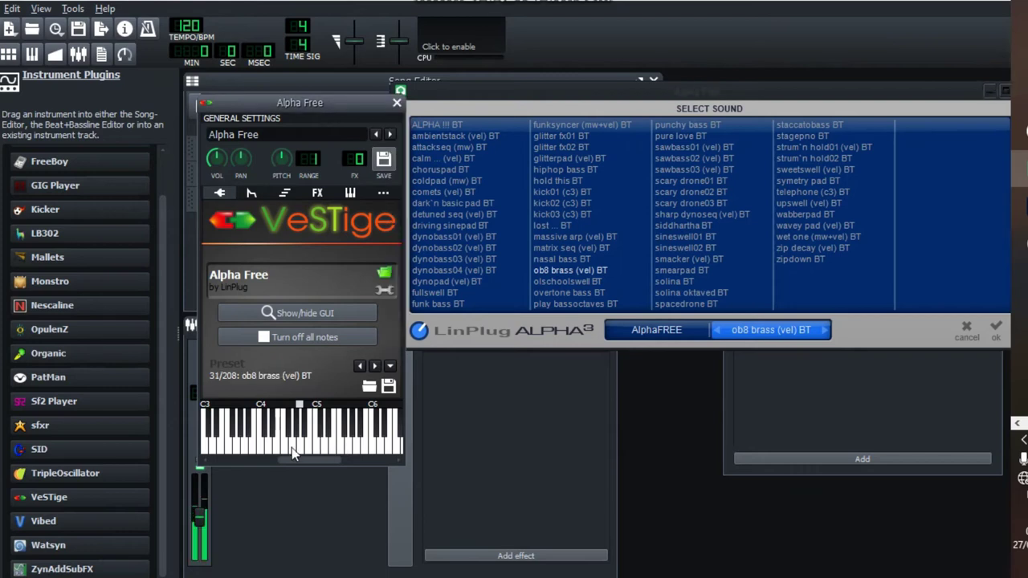
pyautogui.press('u')
pyautogui.press('y')
pyautogui.press('p')
pyautogui.press('o')
pyautogui.press('i')
pyautogui.press('u')
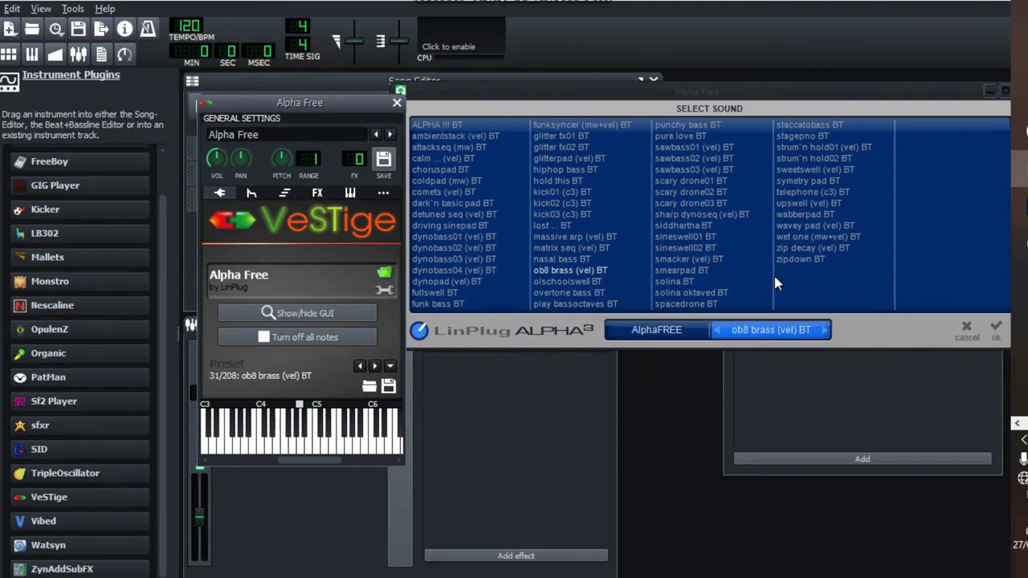
# Select the telephone (c3) BT sound in Alpha Free to audition it, and switch to the AlphaFREE 2 bank.
pyautogui.click(801, 191)
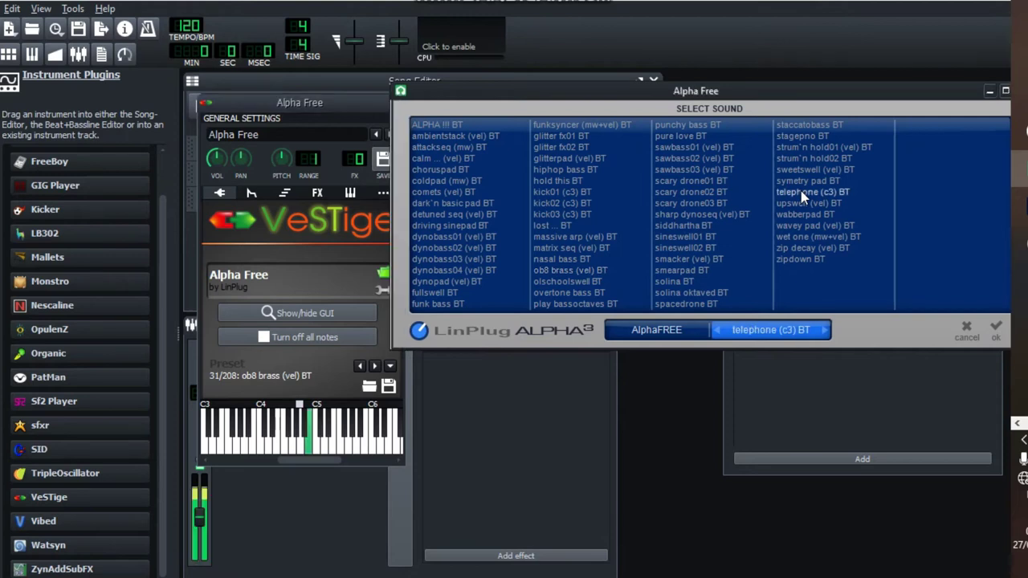
pyautogui.click(758, 331)
pyautogui.click(664, 332)
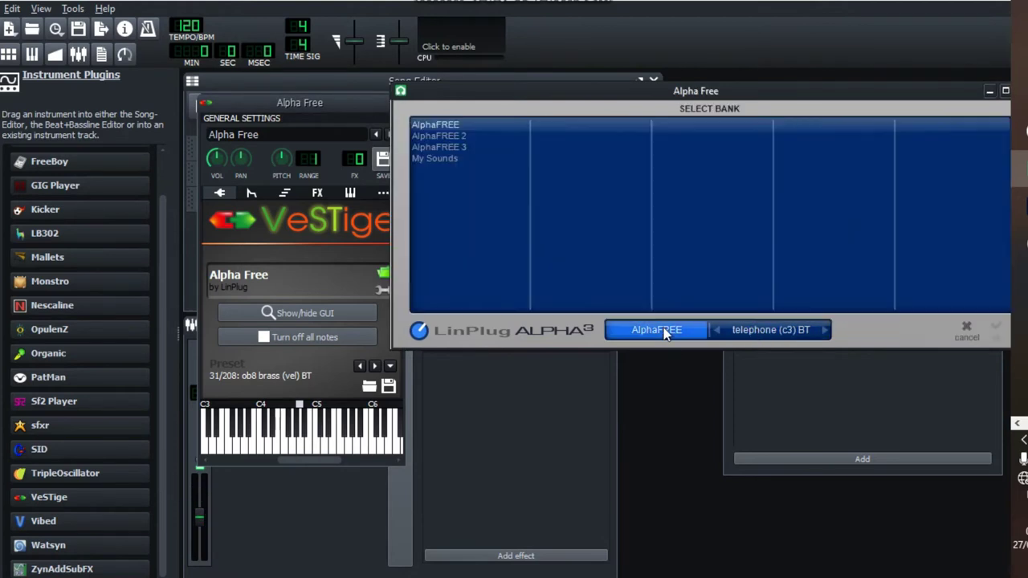
pyautogui.click(446, 137)
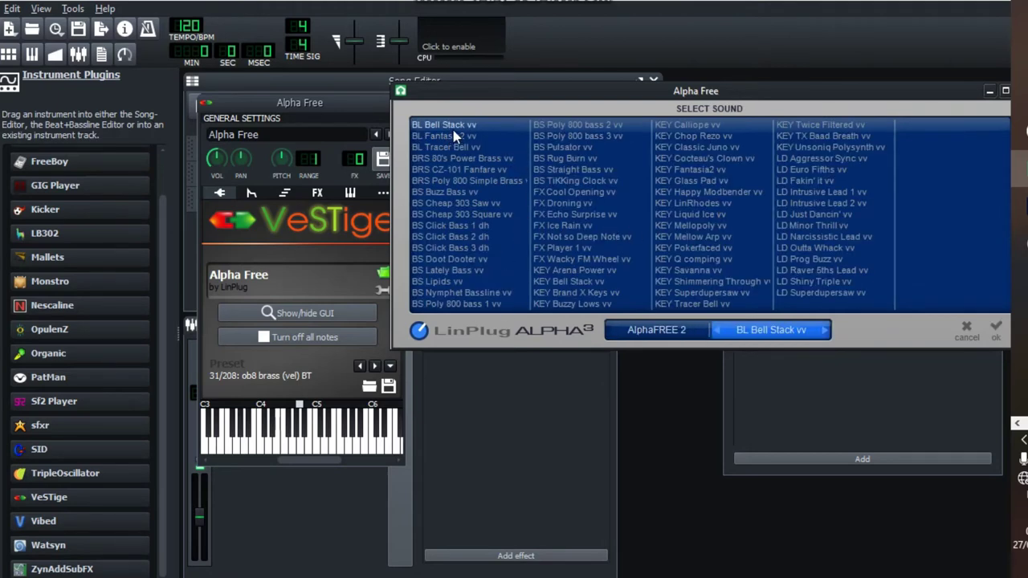
# Play test notes to audition the BL Bell Stack vv sound from the AlphaFREE 2 bank.
pyautogui.click(336, 446)
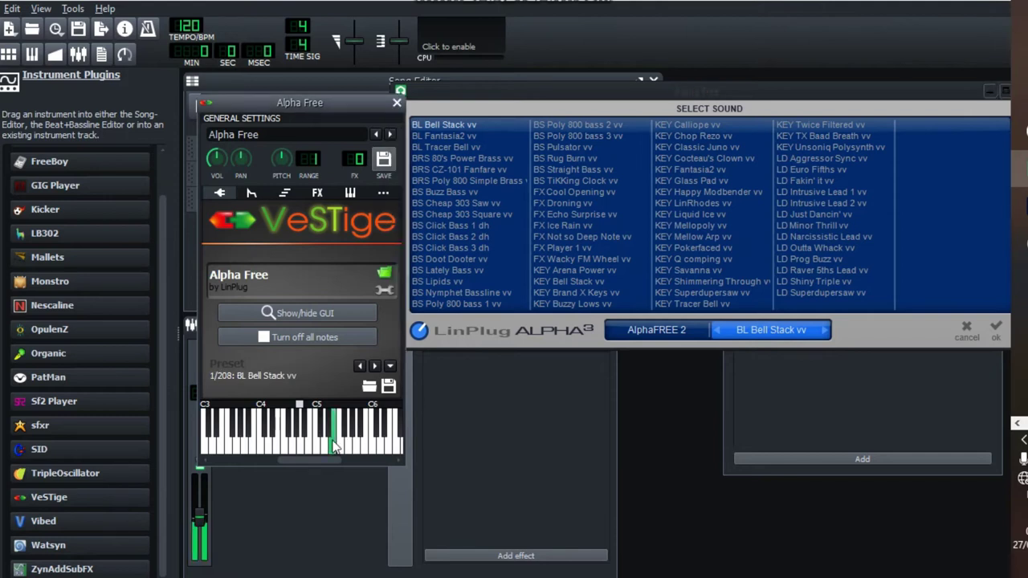
pyautogui.press('o')
pyautogui.press('i')
pyautogui.press('u')
pyautogui.press('t')
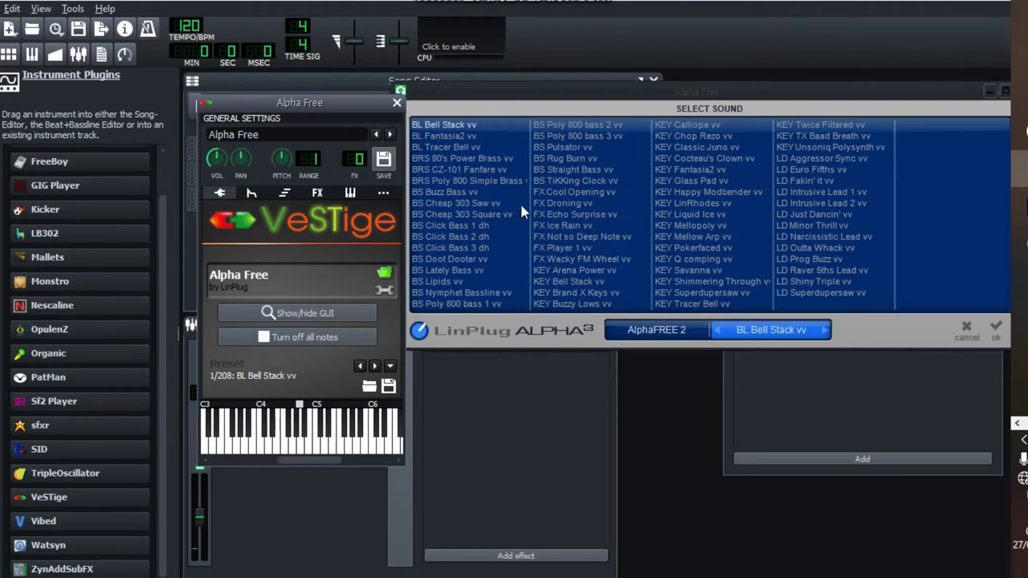
# Try the FX Droning vv sound, and select KEY Glass Pad vv to audition it with test notes.
pyautogui.click(546, 208)
pyautogui.click(546, 209)
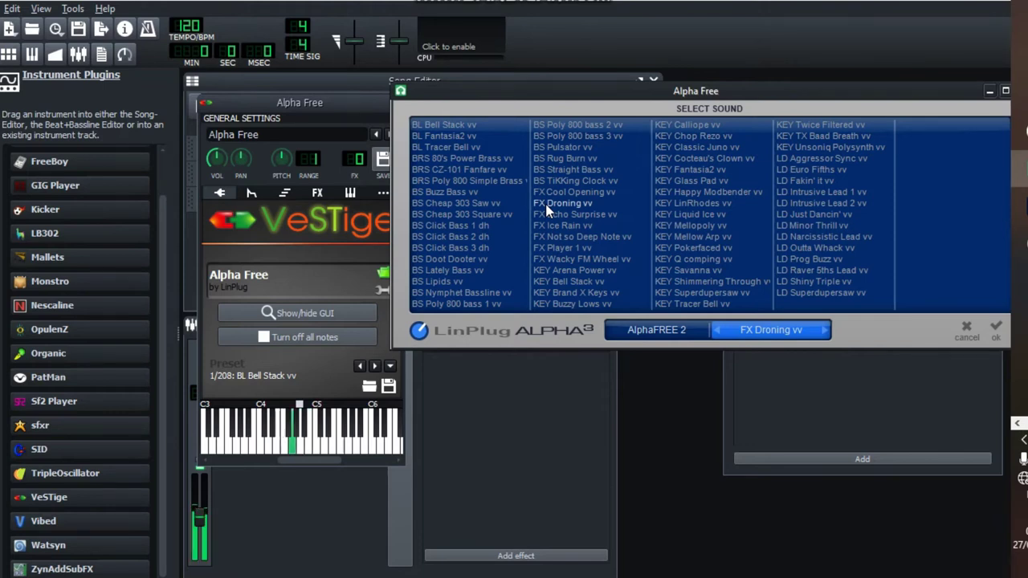
pyautogui.click(692, 182)
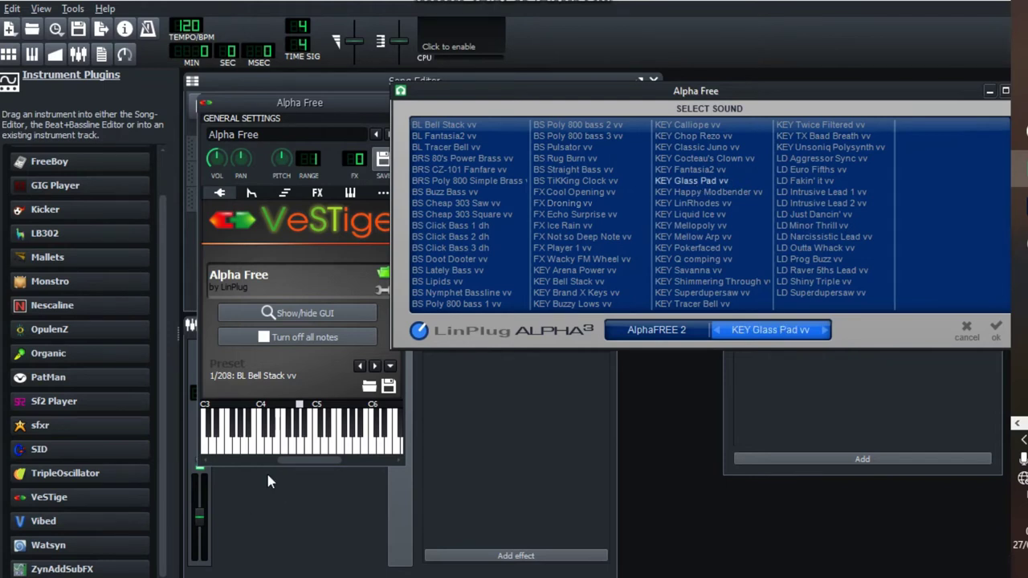
pyautogui.click(298, 450)
pyautogui.click(319, 450)
pyautogui.click(332, 452)
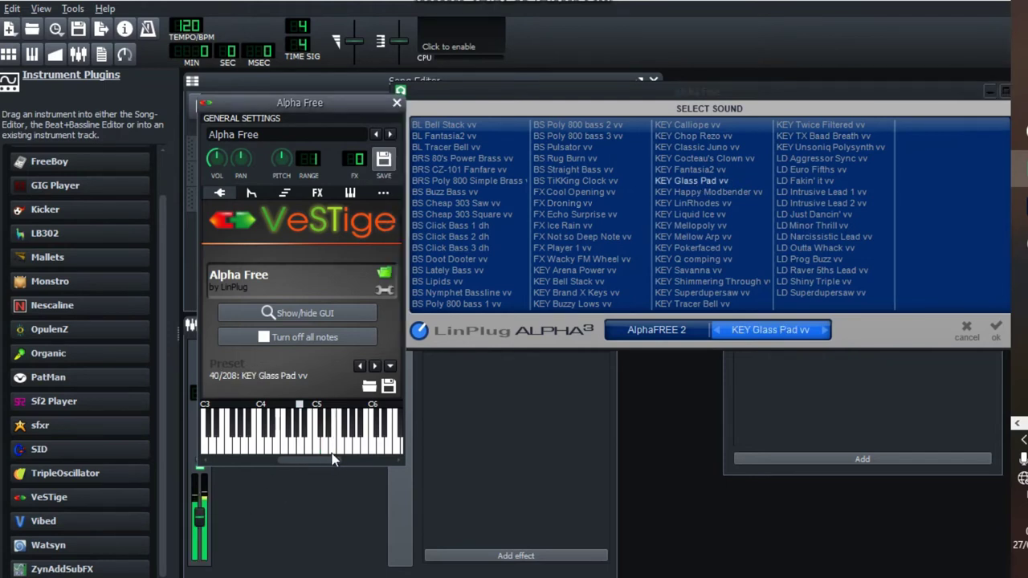
pyautogui.press('u')
pyautogui.press('r')
pyautogui.press('y')
pyautogui.press('i')
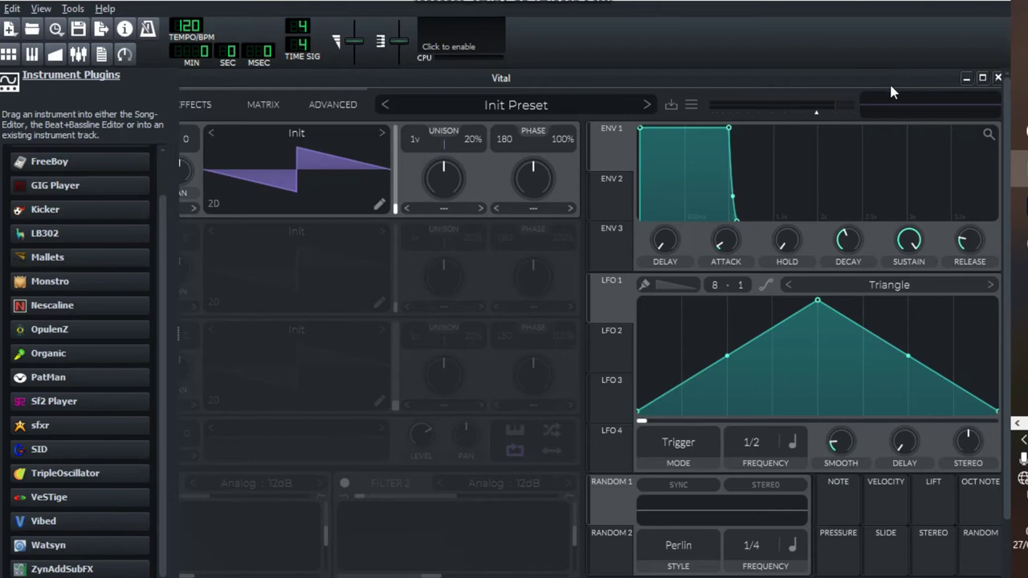
# Reposition the Vital plug-in window.
pyautogui.moveTo(889, 81); pyautogui.dragTo(996, 93)
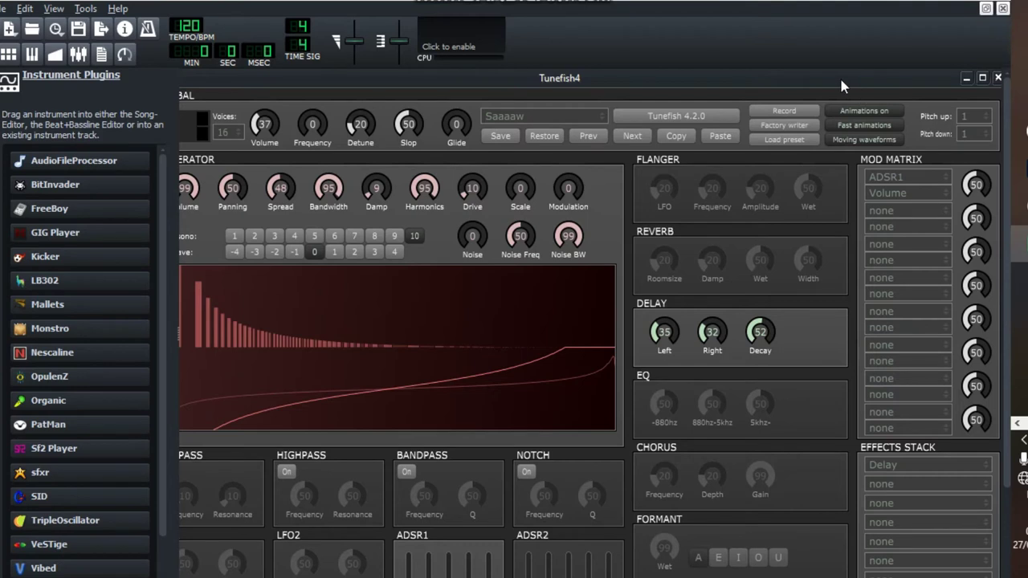
# Reposition and close the Tunefish4 interface, and play test notes on its Saaaaw preset.
pyautogui.moveTo(842, 80); pyautogui.dragTo(866, 94)
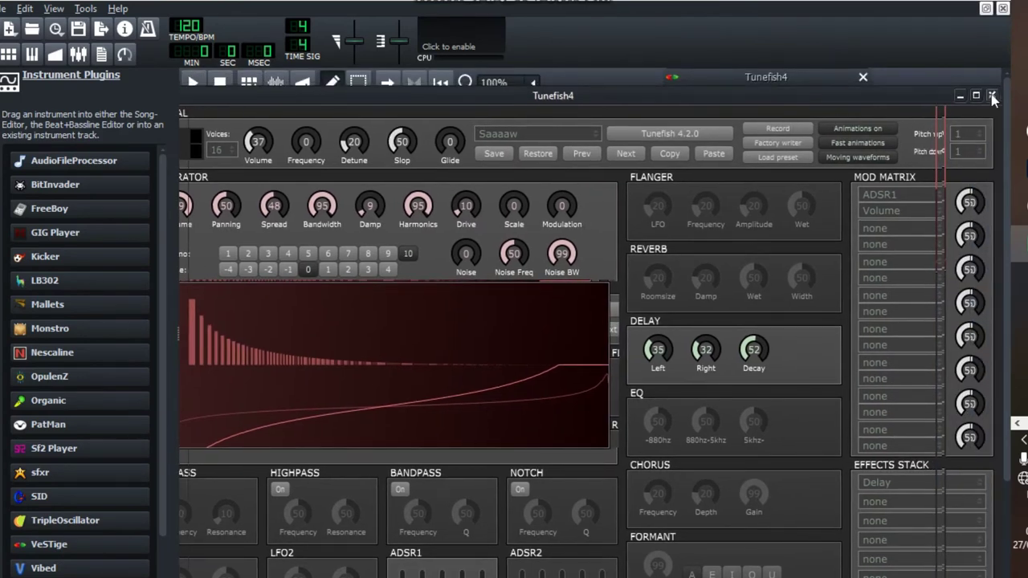
pyautogui.click(992, 96)
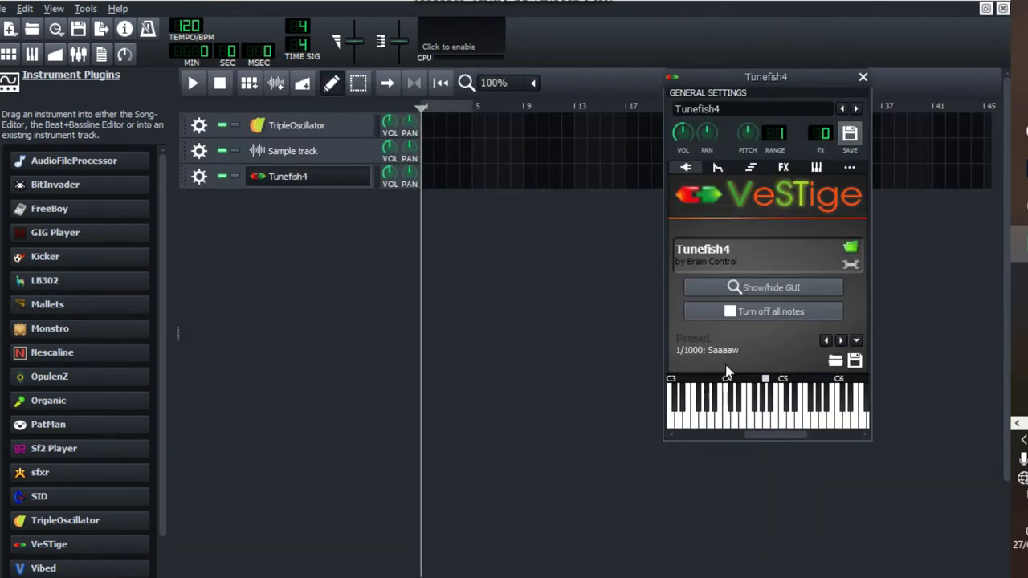
pyautogui.click(727, 422)
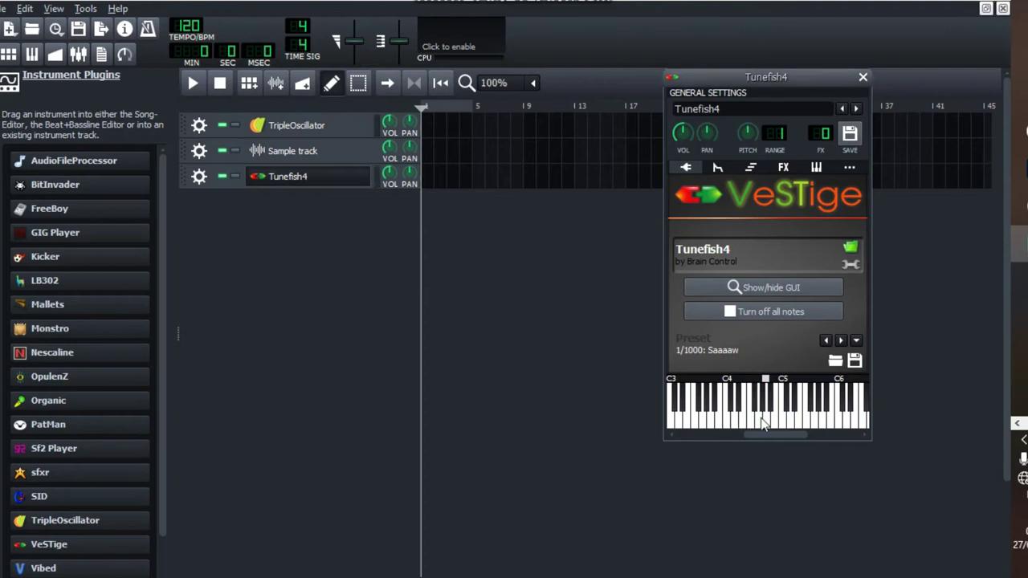
pyautogui.click(762, 420)
pyautogui.click(761, 419)
pyautogui.click(761, 419)
# Reopen the Tunefish4 interface, switch to the DryBass preset, and close the interface after auditioning it.
pyautogui.click(785, 287)
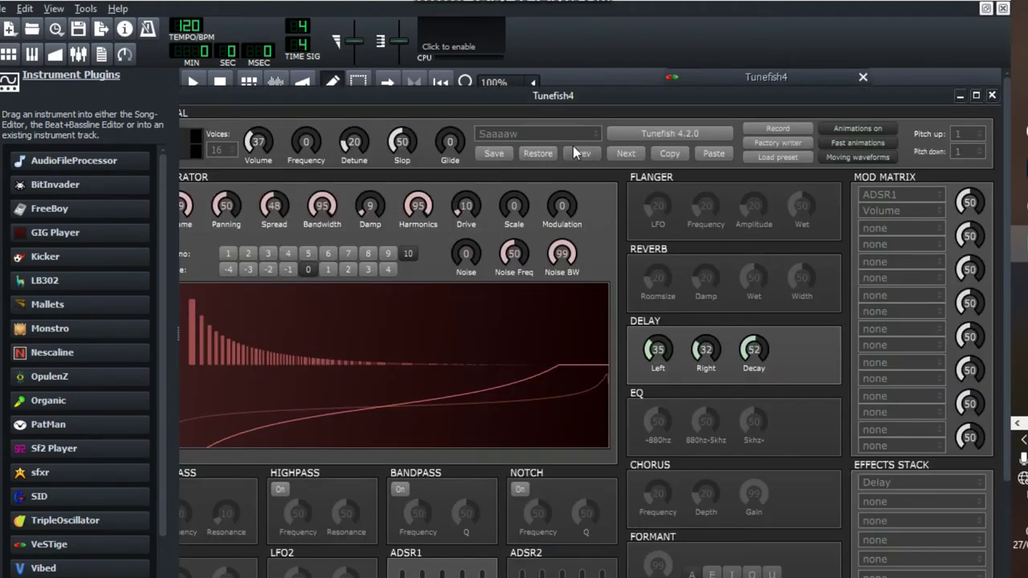
pyautogui.click(627, 155)
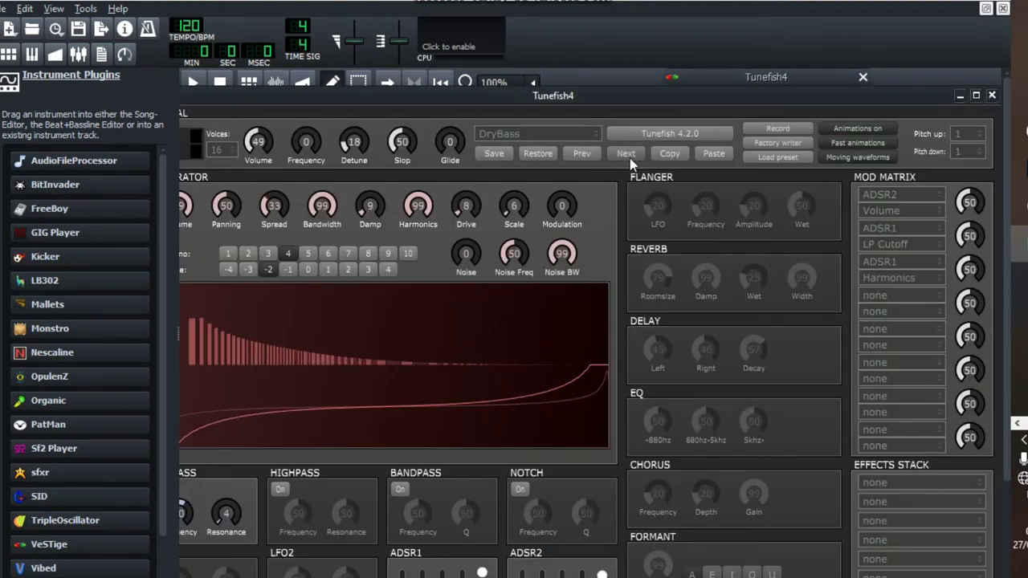
pyautogui.click(991, 94)
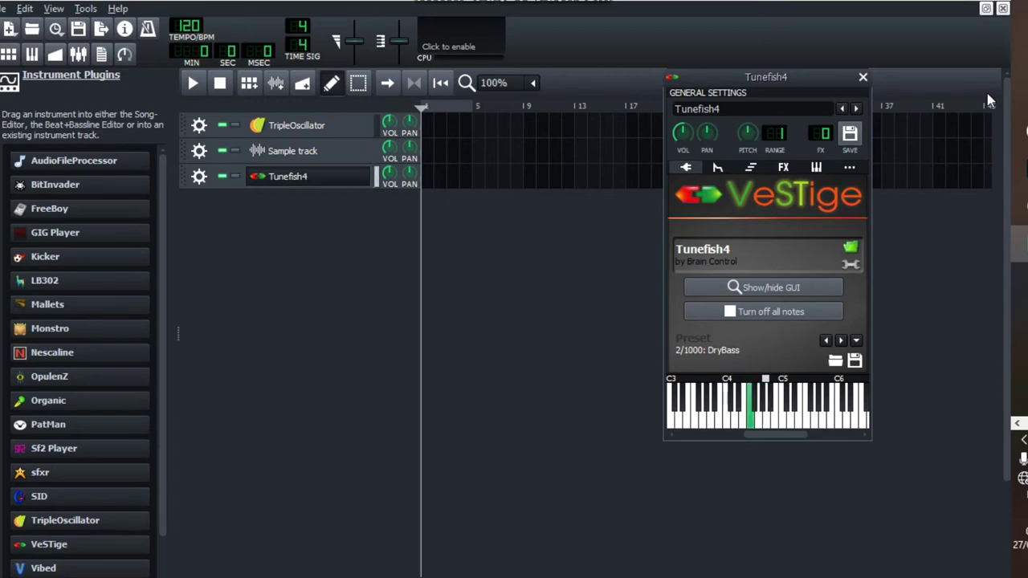
# Reopen the Tunefish4 interface, advance through the presets to Softstrings, and close the interface.
pyautogui.click(815, 290)
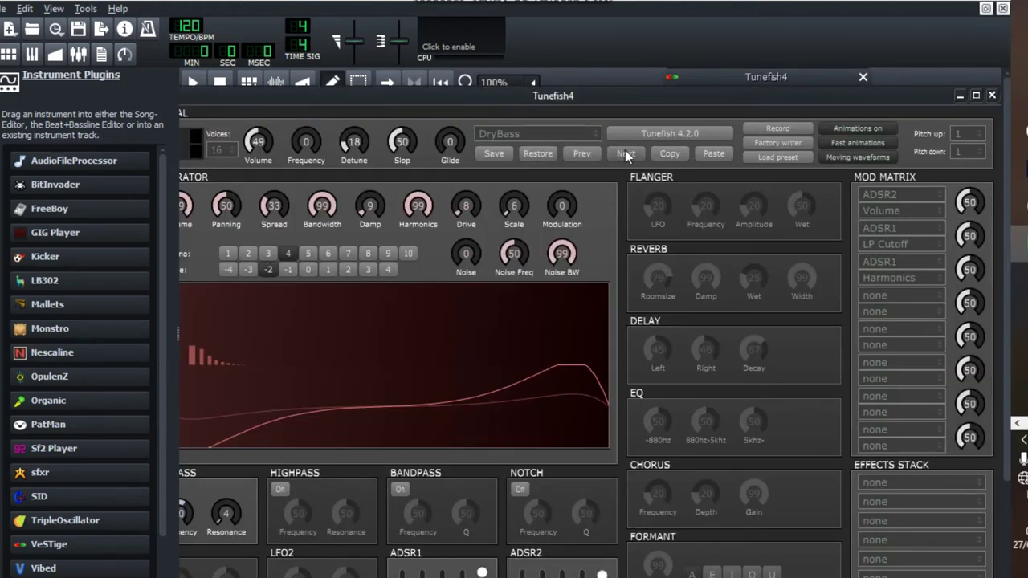
pyautogui.click(627, 154)
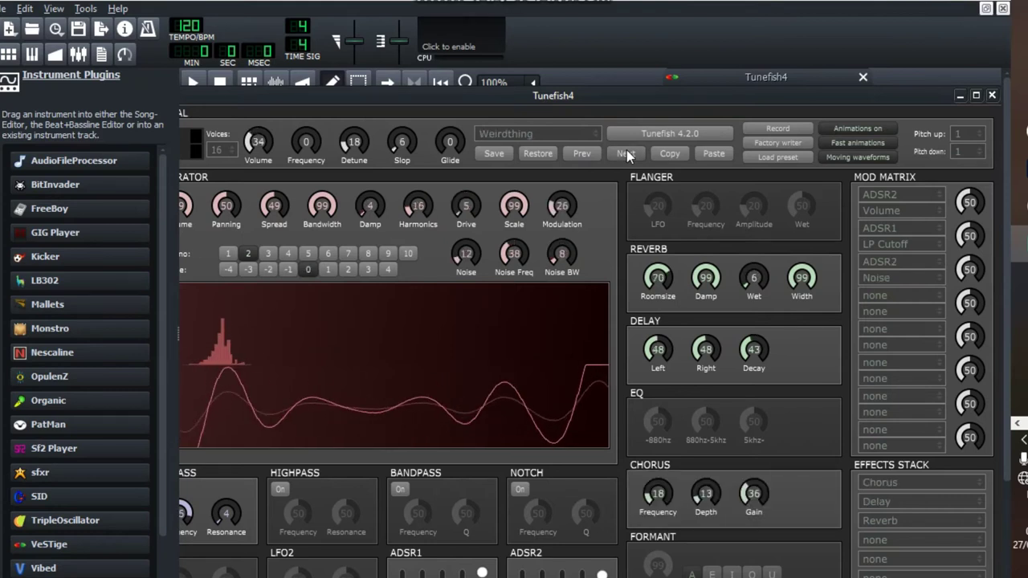
pyautogui.click(626, 152)
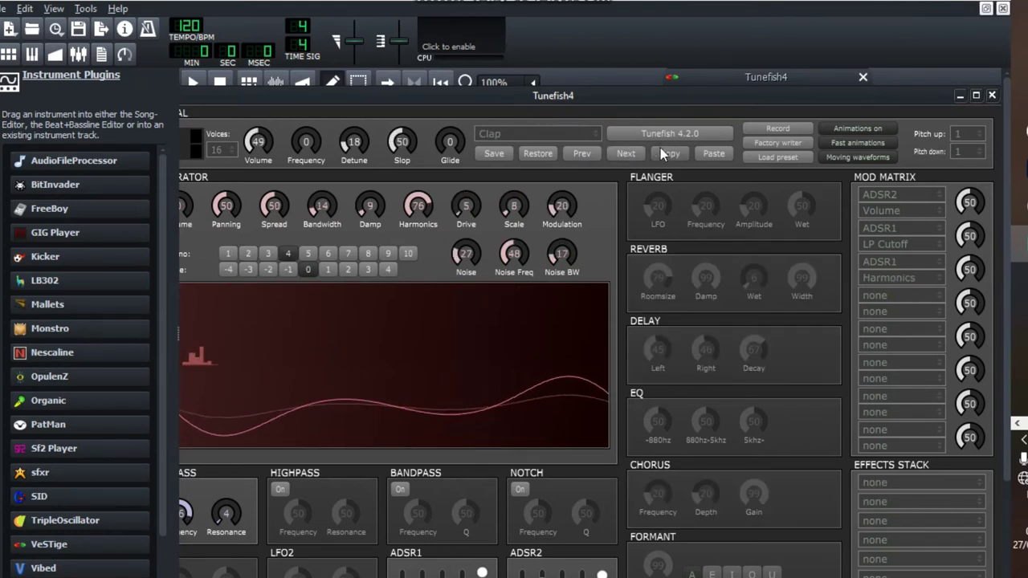
pyautogui.click(626, 154)
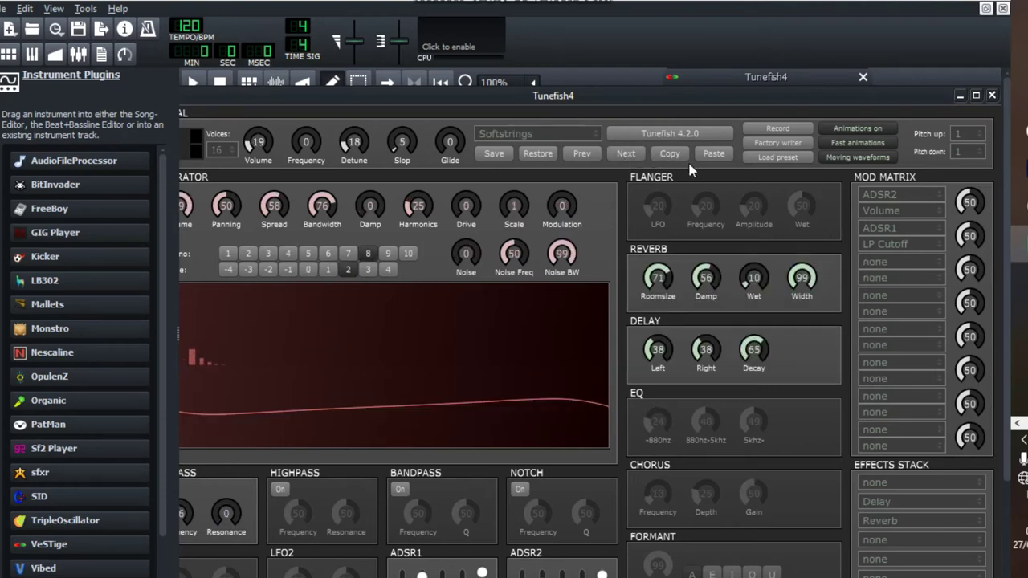
pyautogui.click(992, 94)
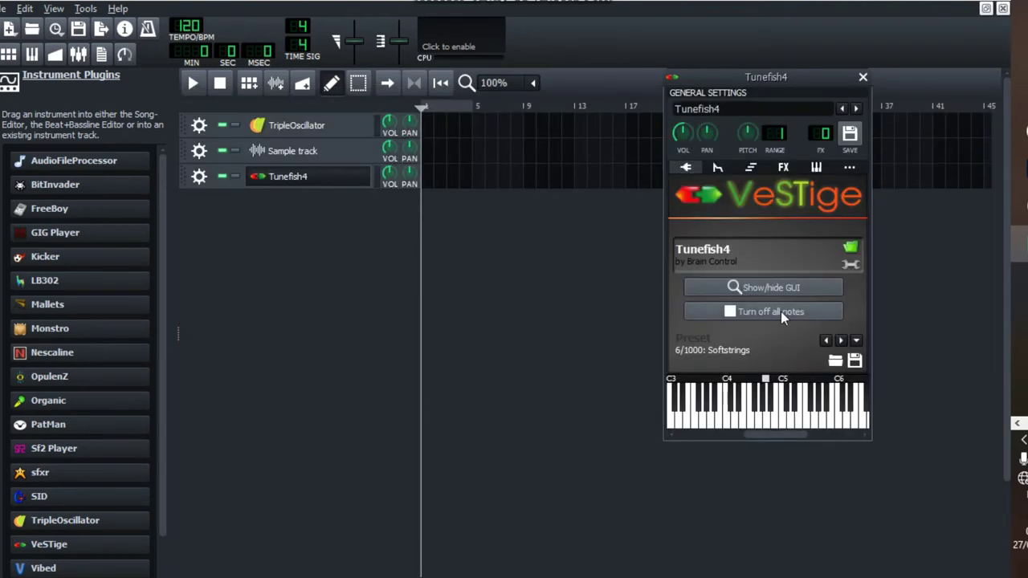
# Play a series of test notes to audition the Softstrings preset in Tunefish4.
pyautogui.press('u')
pyautogui.press('r')
pyautogui.press('i')
pyautogui.press('q')
pyautogui.press('e')
pyautogui.press('t')
pyautogui.press('m')
pyautogui.press('w')
pyautogui.press('m')
pyautogui.press('c')
pyautogui.press('m')
pyautogui.press('w')
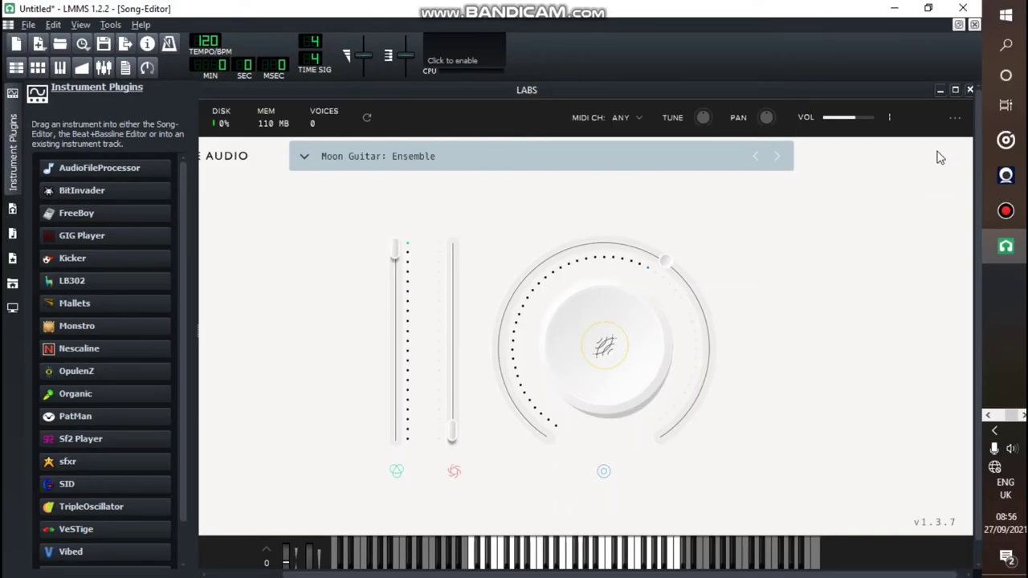
# Browse the LABS presets with the Acoustic Guitar and Electric Guitar filters, clear both filters, and collapse the preset browser.
pyautogui.click(306, 156)
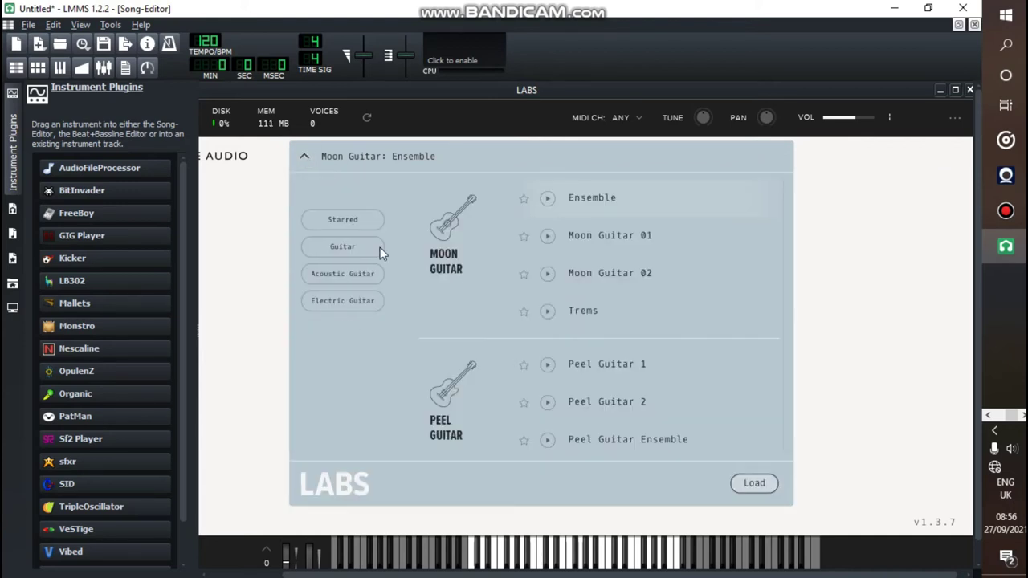
pyautogui.click(347, 281)
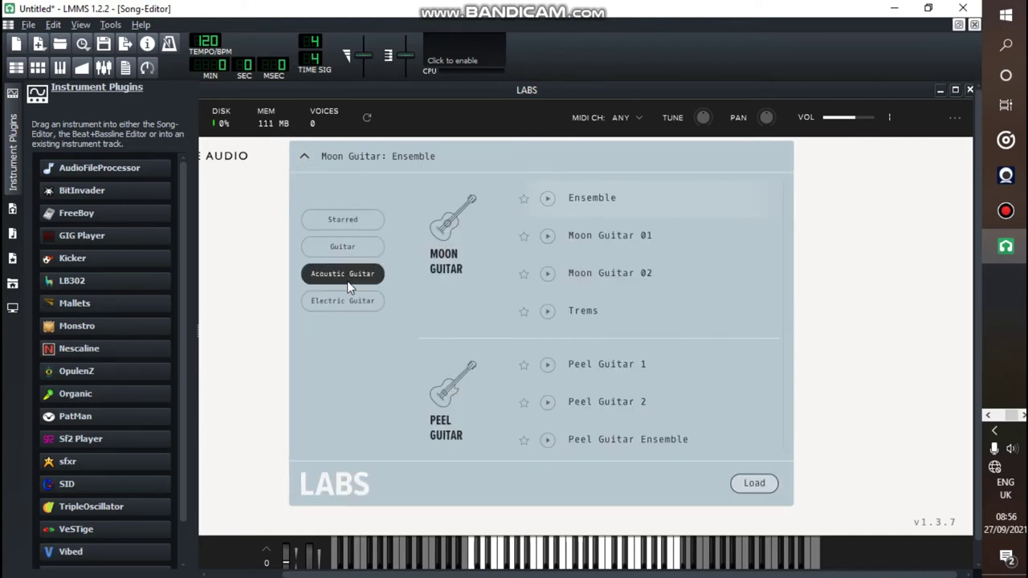
pyautogui.click(356, 303)
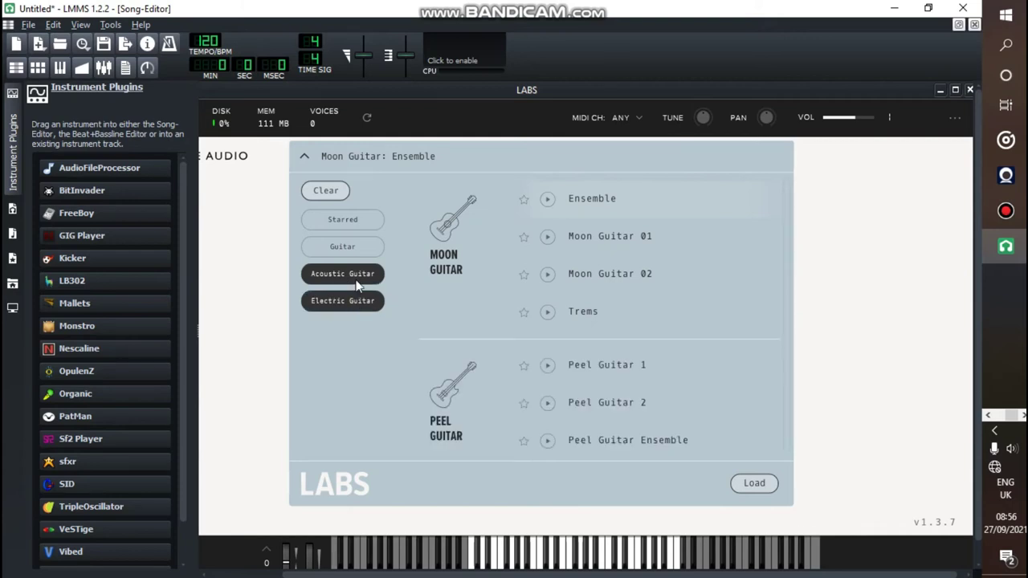
pyautogui.click(358, 282)
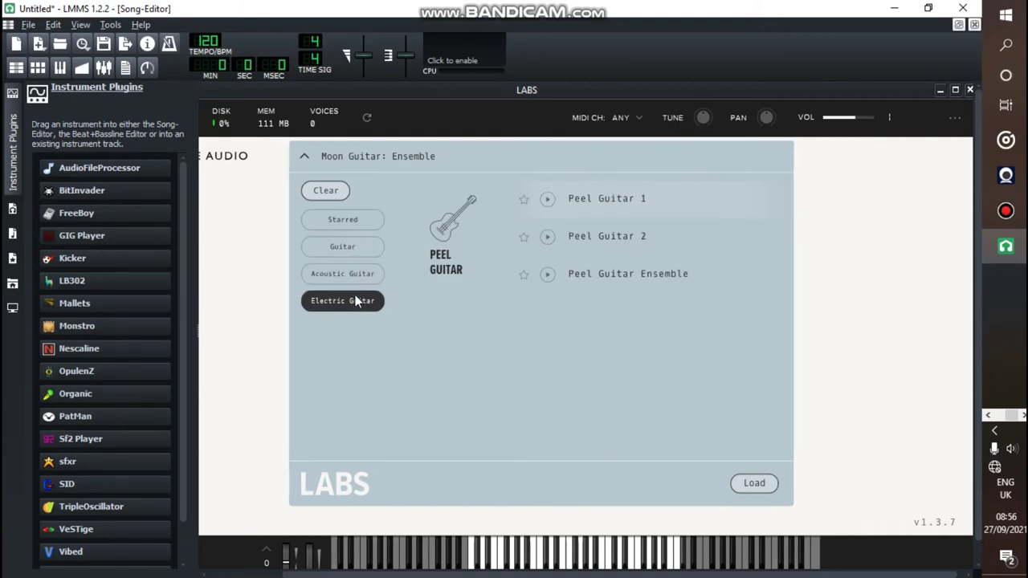
pyautogui.click(355, 298)
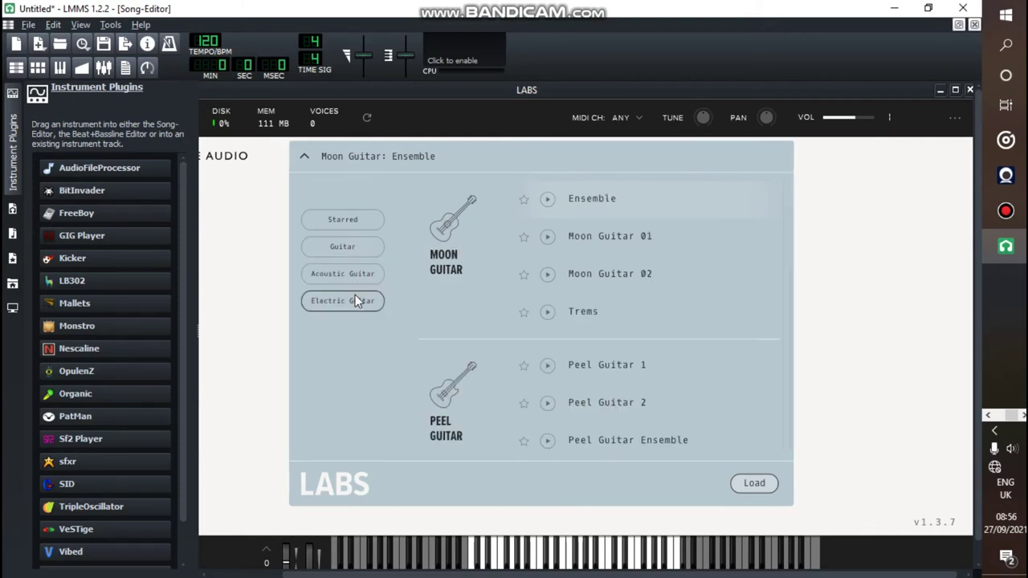
pyautogui.click(306, 158)
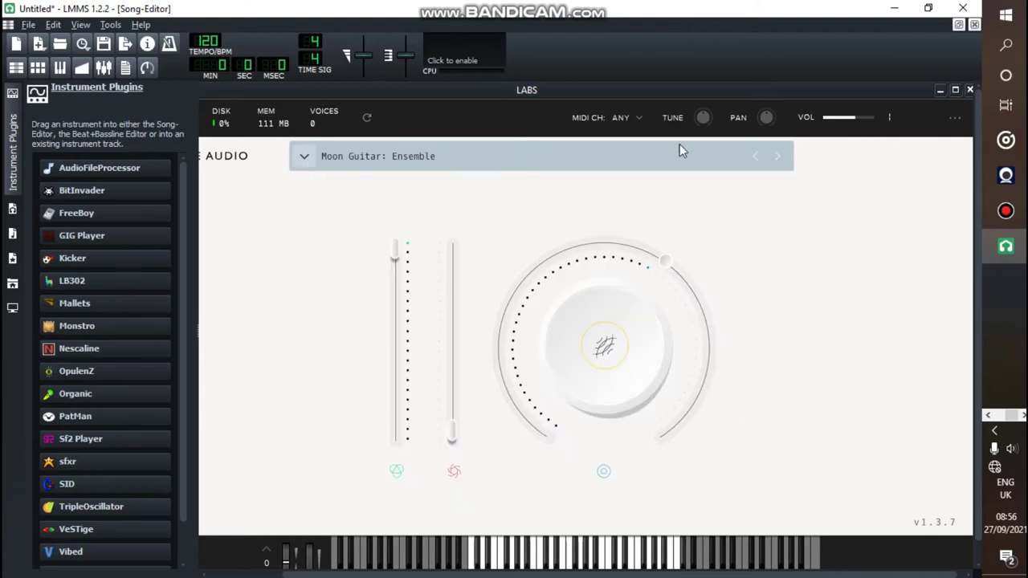
# Close the LABS interface and play melodies and chords to audition the Moon Guitar: Ensemble preset.
pyautogui.click(969, 90)
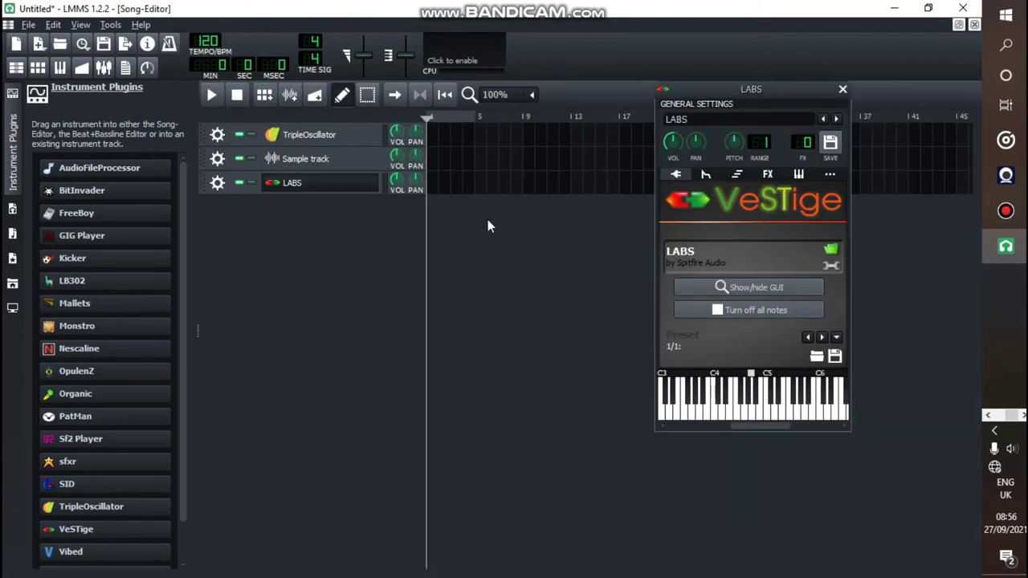
pyautogui.press('y')
pyautogui.press('i')
pyautogui.press('p')
pyautogui.press('y')
pyautogui.press('i')
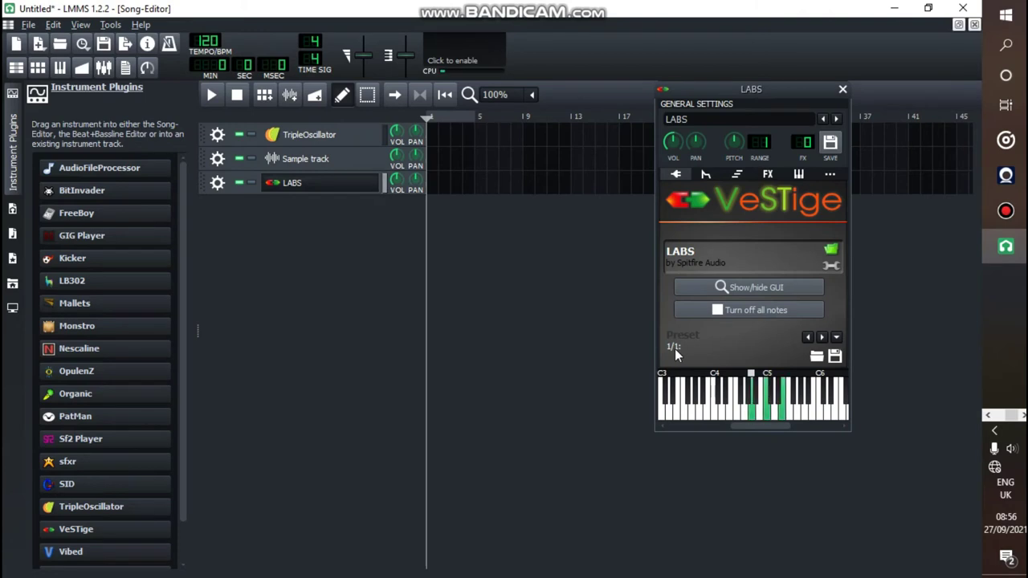
pyautogui.press('q')
pyautogui.press('e')
pyautogui.press('t')
pyautogui.press('t')
pyautogui.press('e')
pyautogui.press('t')
pyautogui.press('r')
pyautogui.press('y')
pyautogui.press('i')
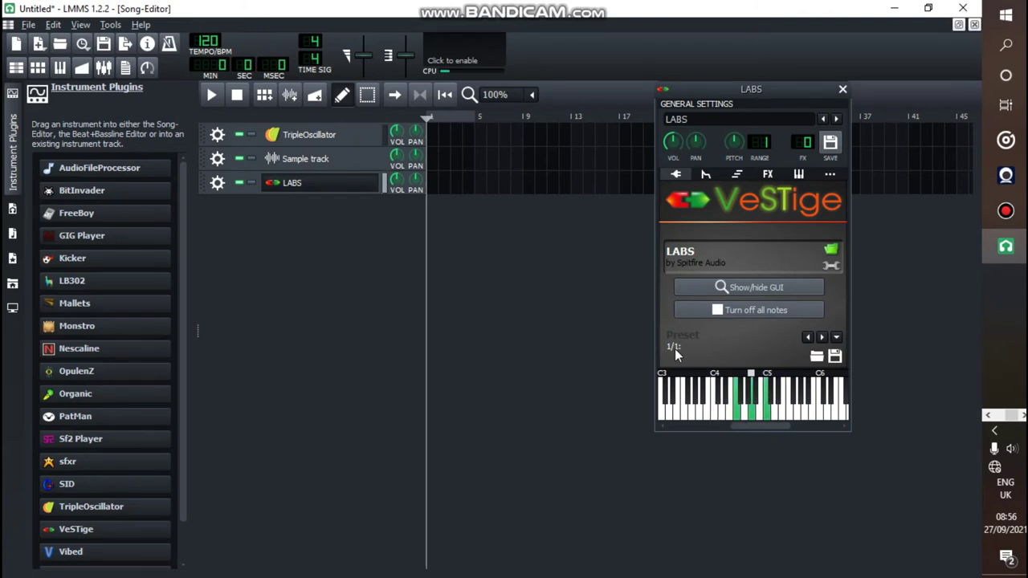
pyautogui.press('r')
pyautogui.press('y')
pyautogui.press('i')
pyautogui.press('q')
pyautogui.press('e')
pyautogui.press('t')
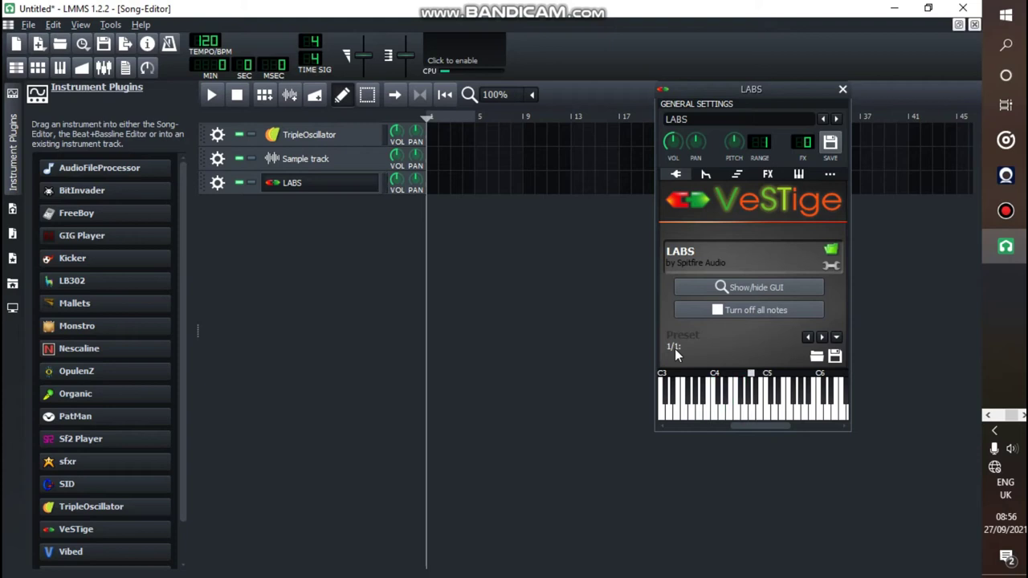
pyautogui.press('q')
pyautogui.press('e')
pyautogui.press('t')
pyautogui.press('t')
pyautogui.press('o')
pyautogui.press('t')
pyautogui.press('u')
pyautogui.press('o')
pyautogui.press('q')
pyautogui.press('t')
pyautogui.press('r')
pyautogui.press('y')
pyautogui.press('i')
pyautogui.press('r')
pyautogui.press('i')
pyautogui.press('r')
pyautogui.press('y')
pyautogui.press('i')
pyautogui.press('q')
pyautogui.press('q')
pyautogui.press('e')
pyautogui.press('t')
pyautogui.press('u')
pyautogui.press('o')
# Reopen the LABS interface, load the Peel Guitar Ensemble preset using the Electric Guitar filter, and close the interface.
pyautogui.click(796, 287)
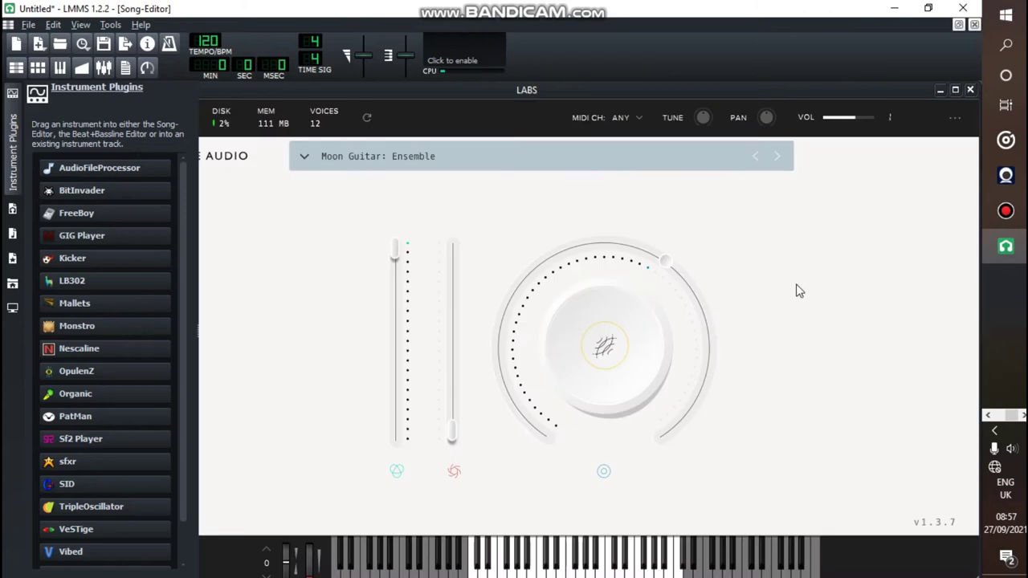
pyautogui.click(300, 159)
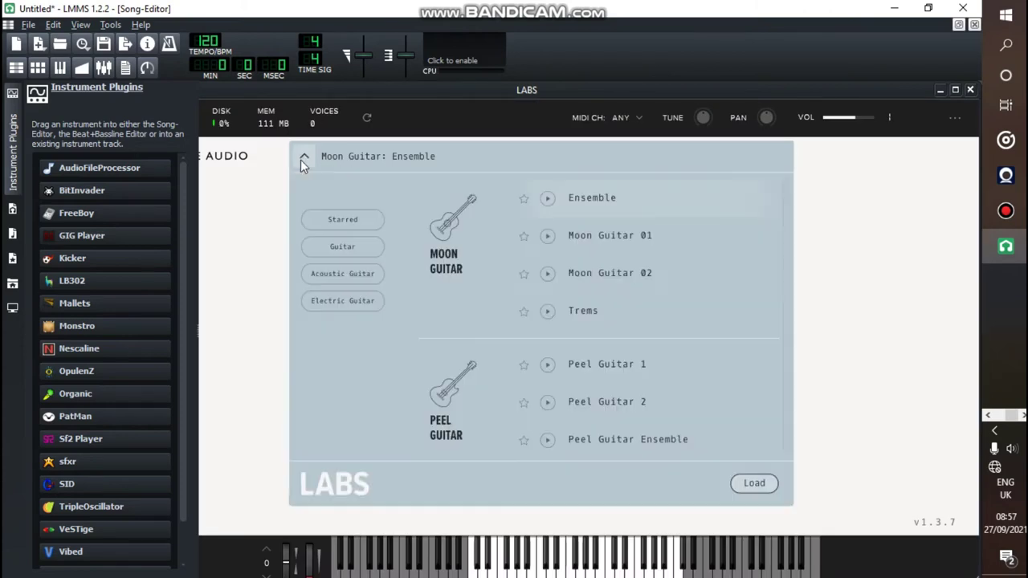
pyautogui.click(359, 303)
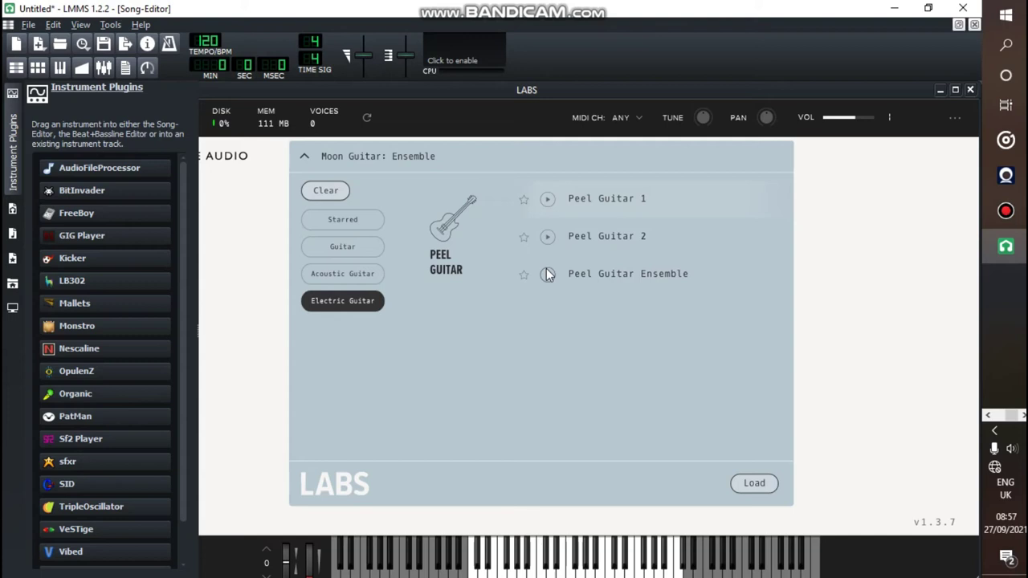
pyautogui.doubleClick(599, 280)
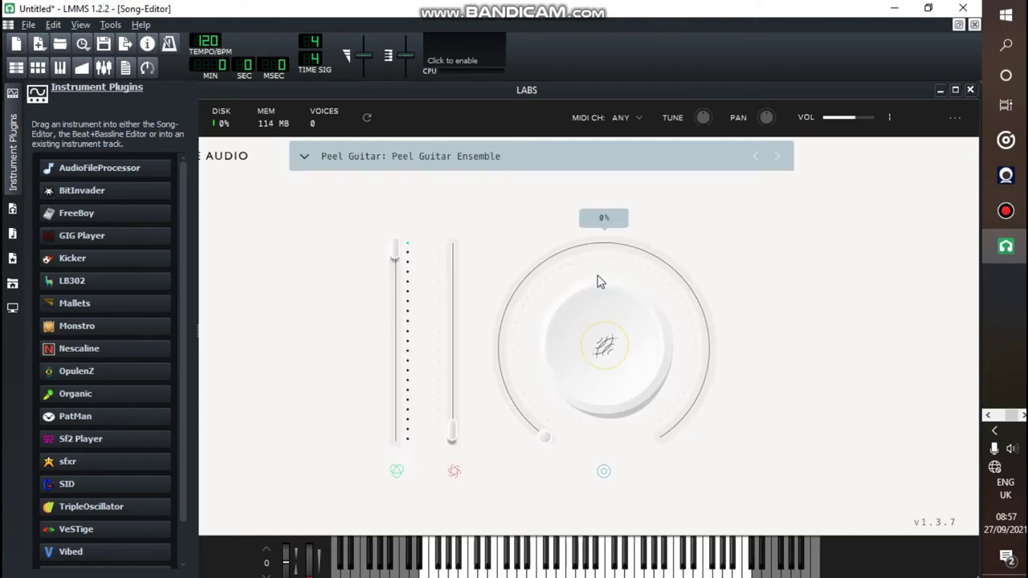
pyautogui.click(965, 89)
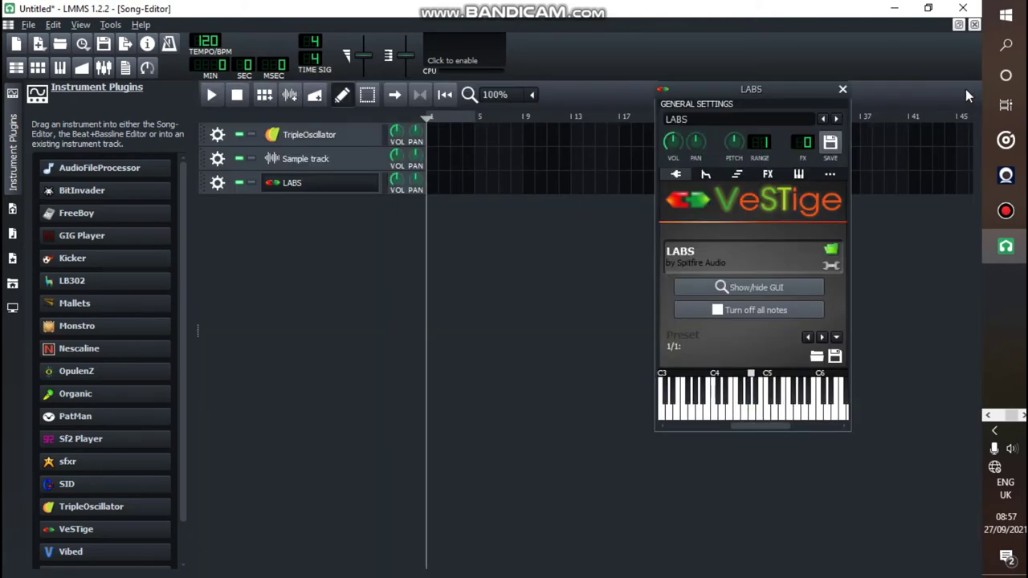
# Play a series of test notes to audition the Peel Guitar Ensemble preset in LABS.
pyautogui.press('t')
pyautogui.press('u')
pyautogui.press('q')
pyautogui.press('t')
pyautogui.press('i')
pyautogui.press('p')
pyautogui.press('i')
pyautogui.press('p')
pyautogui.press('u')
pyautogui.press('i')
pyautogui.press('y')
# Reopen the LABS interface, turn the large dial most of the way up, raise the second slider near its maximum, and close the interface.
pyautogui.click(779, 288)
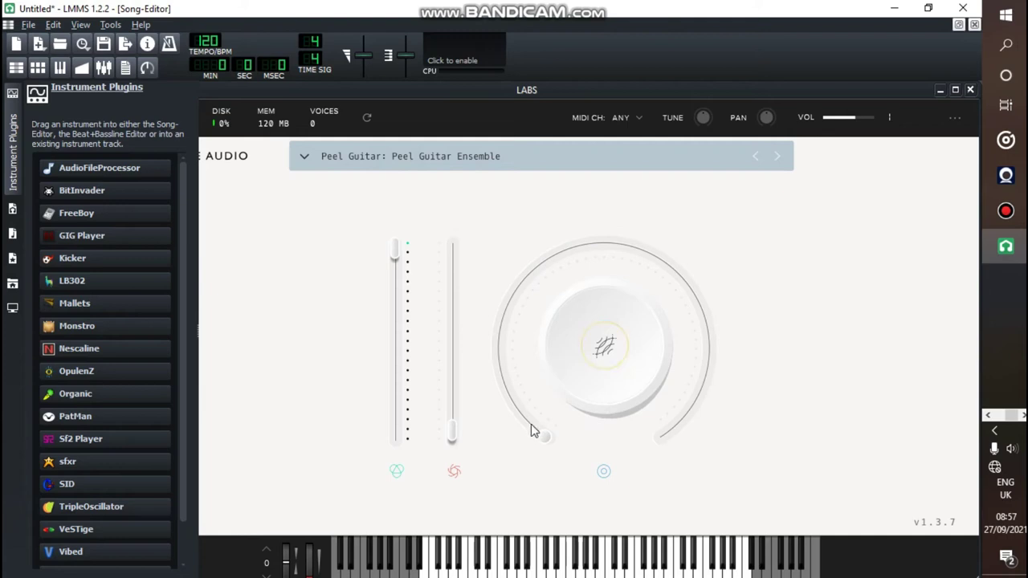
pyautogui.moveTo(531, 430); pyautogui.dragTo(677, 243)
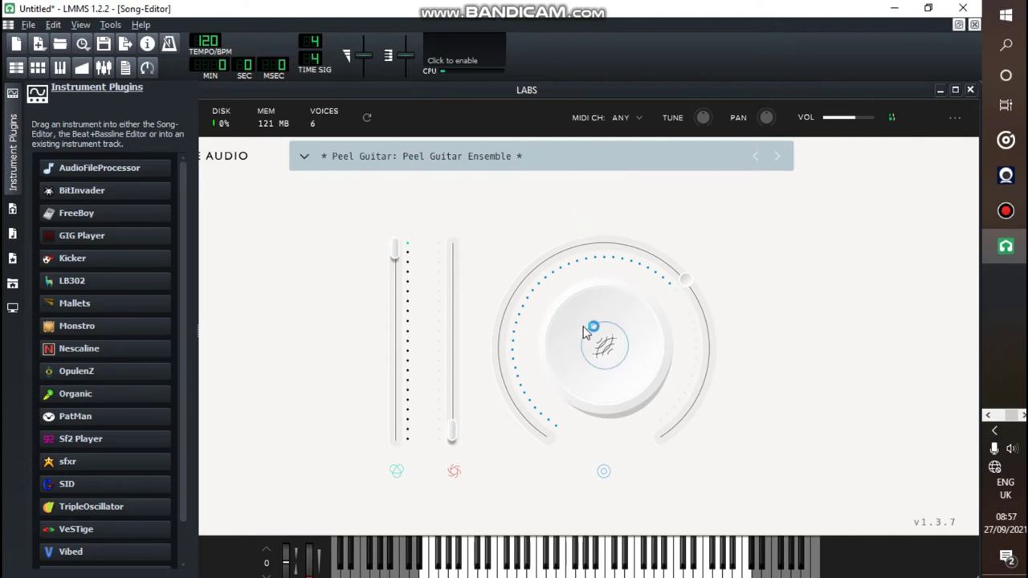
pyautogui.moveTo(697, 286); pyautogui.dragTo(700, 388)
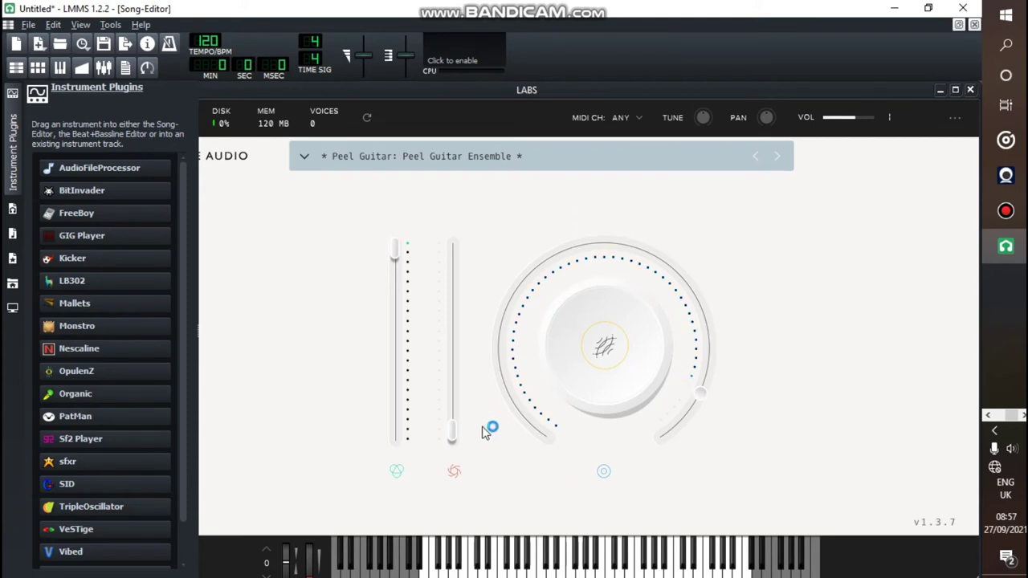
pyautogui.moveTo(459, 436)
pyautogui.moveTo(456, 441); pyautogui.dragTo(489, 267)
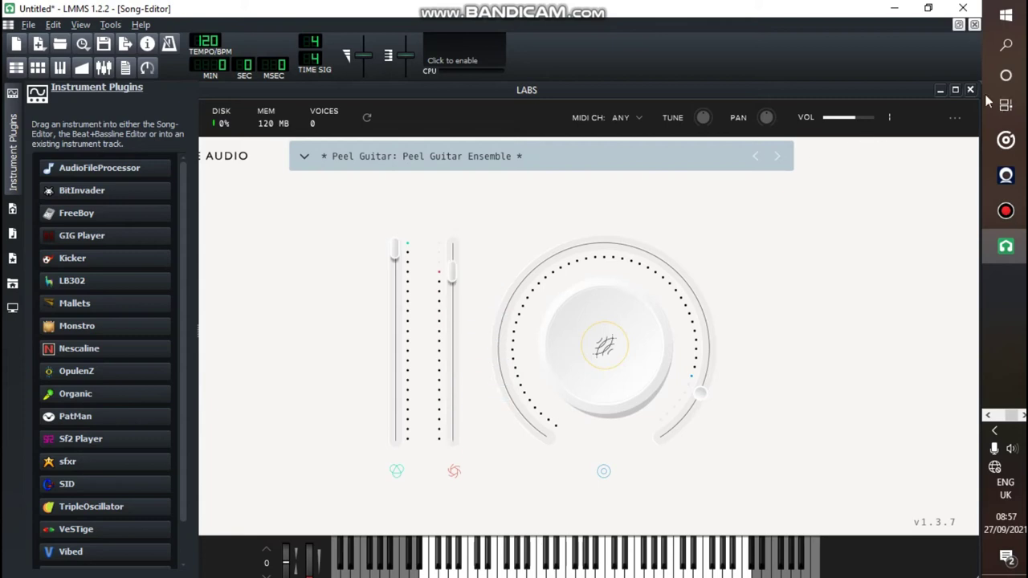
pyautogui.click(971, 89)
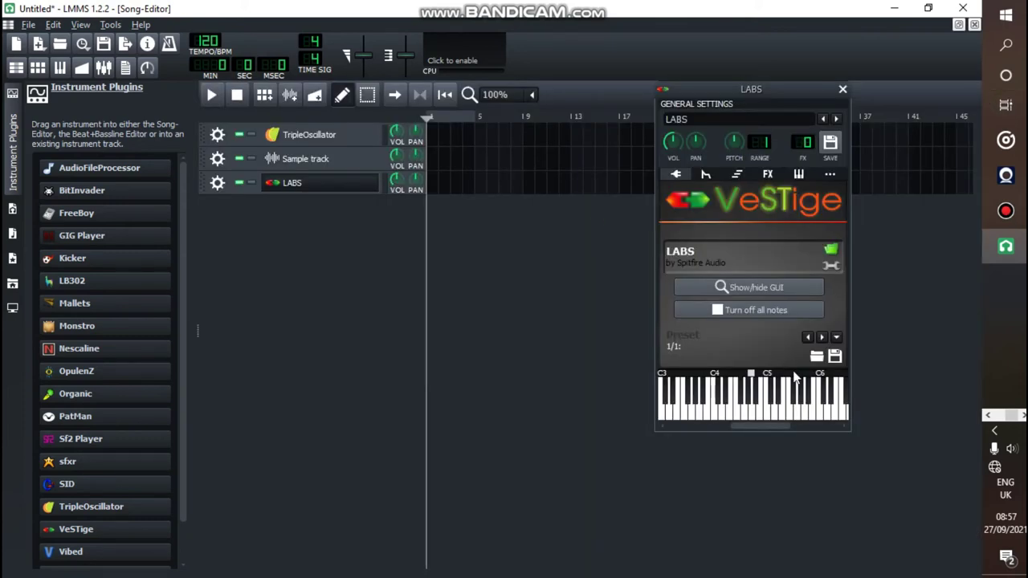
# Play a few notes to hear the Peel Guitar Ensemble preset with the adjusted dial and slider.
pyautogui.press('t')
pyautogui.press('i')
pyautogui.press('o')
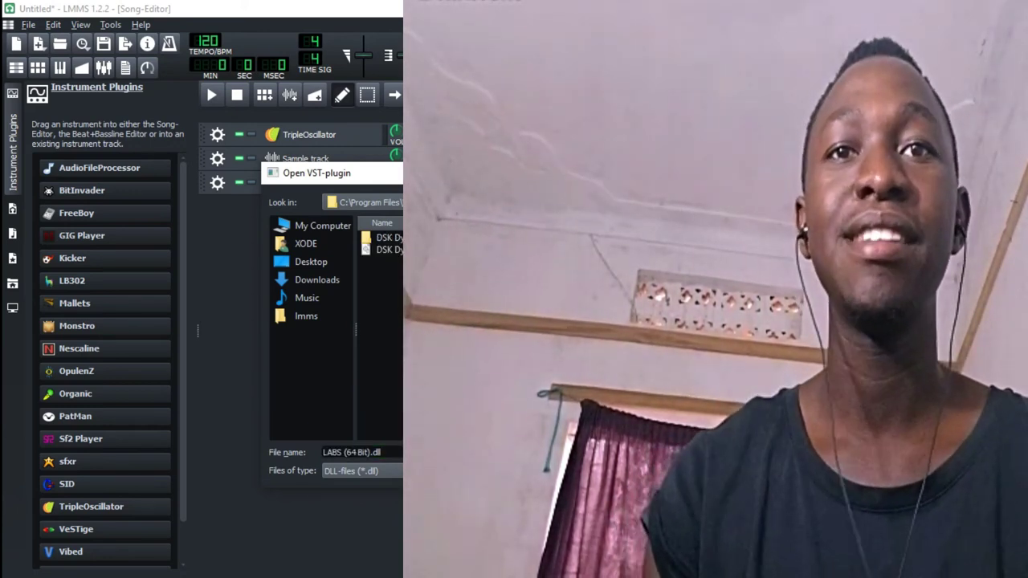
# Load the DSK Dynamic Guitars plug-in into VeSTige and play test notes to audition its Acoustic Guitar preset.
pyautogui.press('Return')
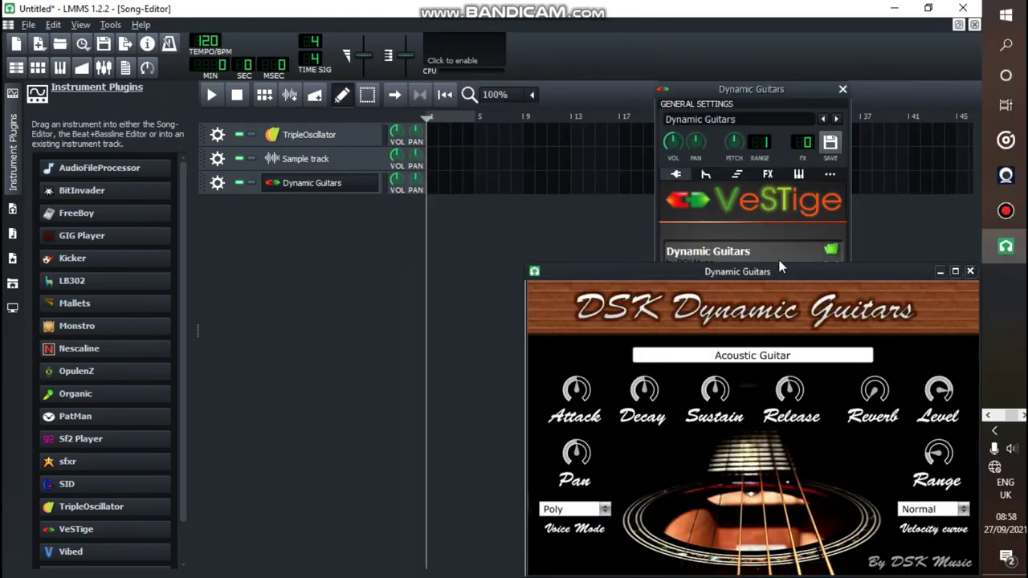
pyautogui.moveTo(792, 277); pyautogui.dragTo(489, 159)
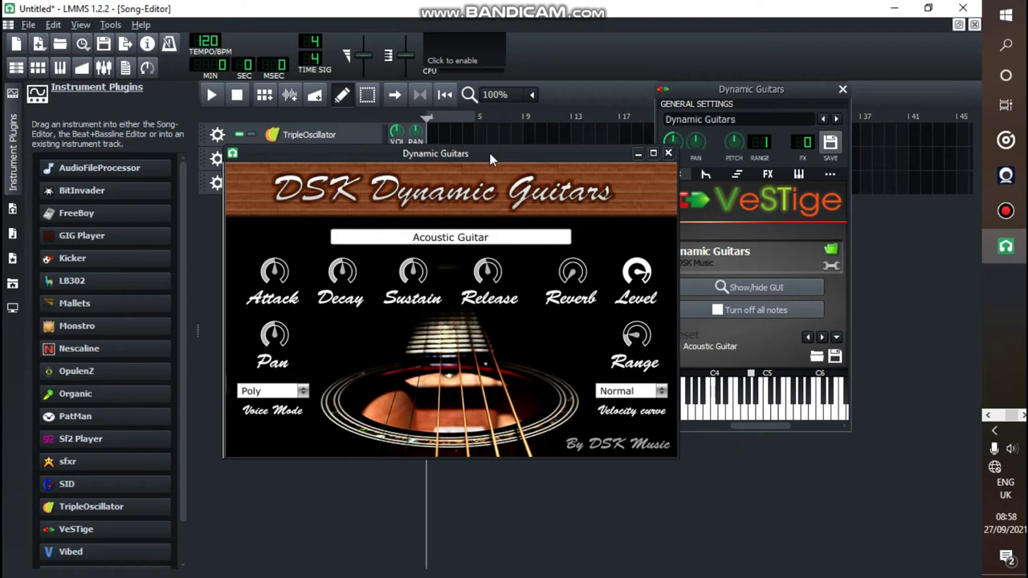
pyautogui.press('r')
pyautogui.press('y')
pyautogui.press('i')
pyautogui.press('q')
pyautogui.press('e')
pyautogui.press('t')
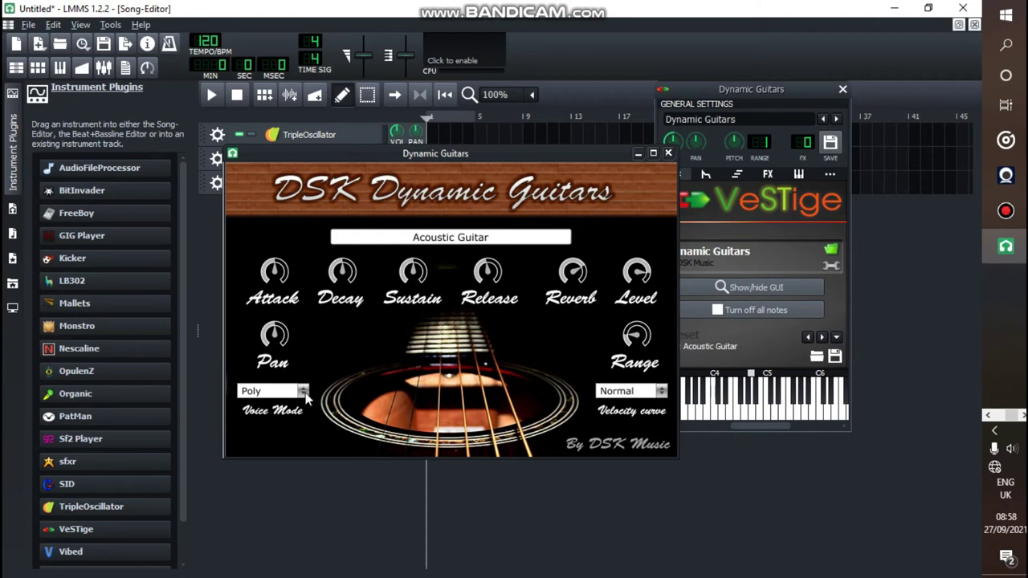
# View the Velocity curve and Voice Mode options of DSK Dynamic Guitars and close its interface.
pyautogui.click(662, 394)
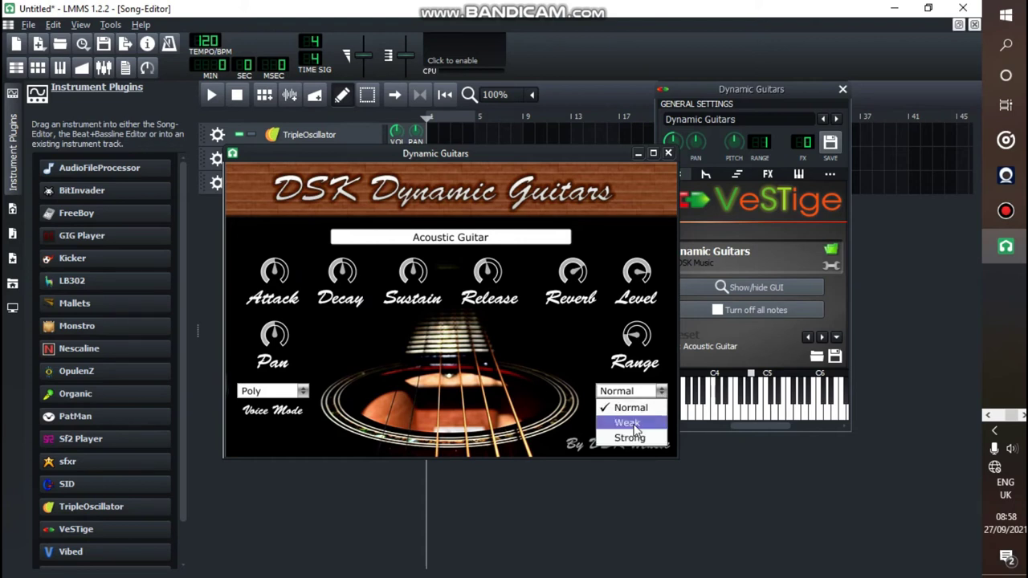
pyautogui.click(303, 391)
pyautogui.click(457, 354)
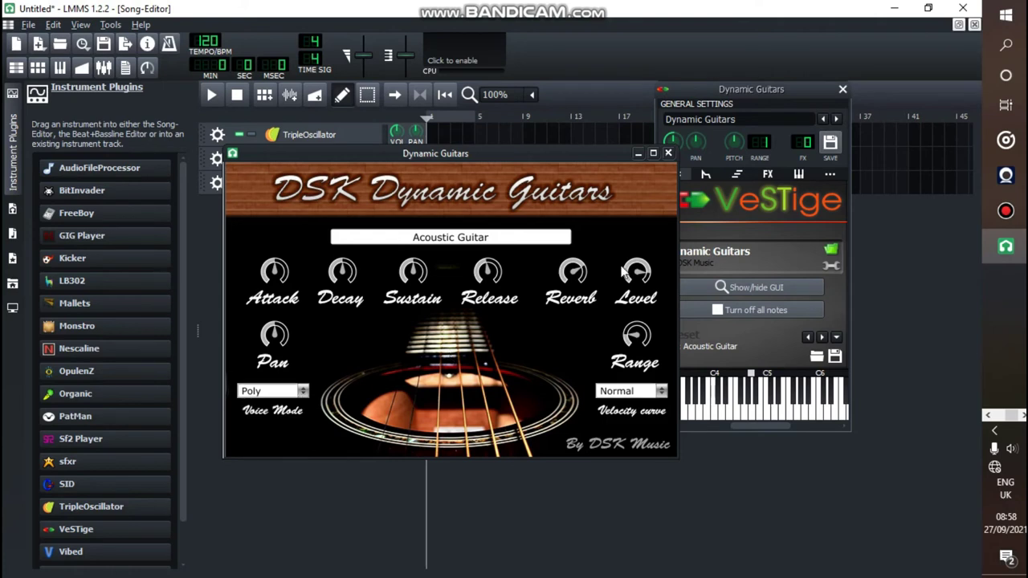
pyautogui.click(668, 154)
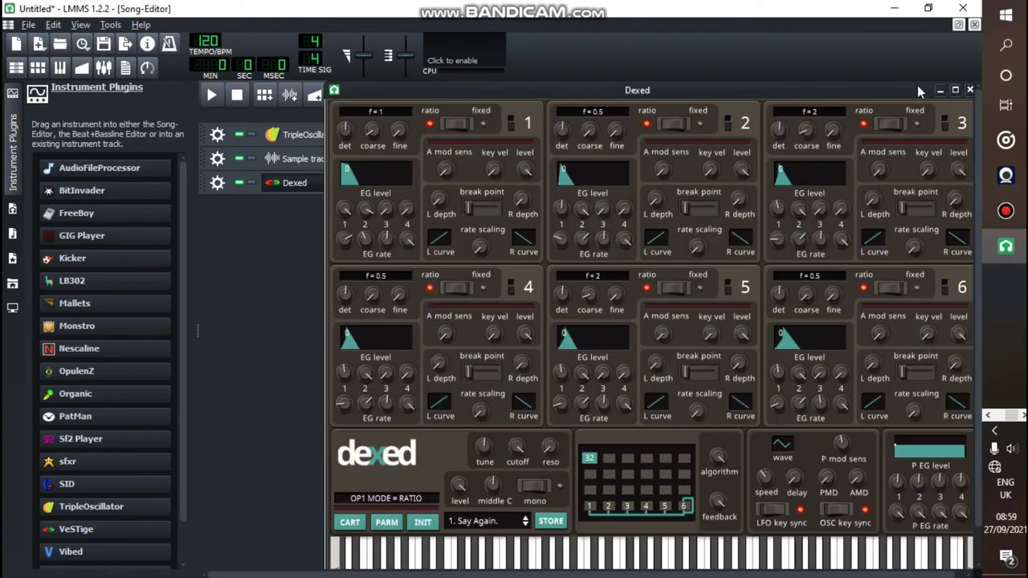
# Close the Dexed interface and play test notes and chords to audition the Say Again. preset.
pyautogui.click(970, 91)
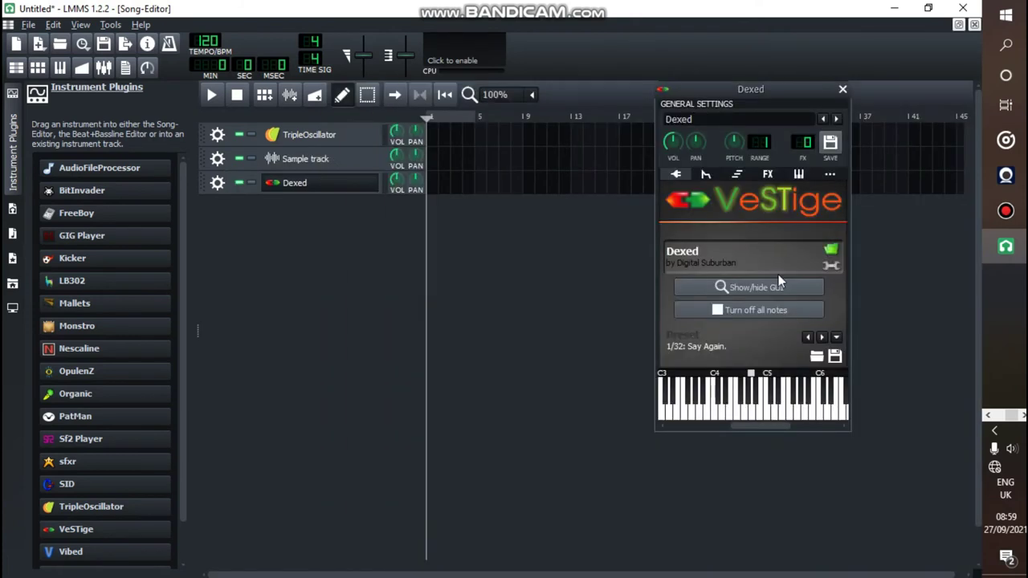
pyautogui.press('r')
pyautogui.press('u')
pyautogui.press('r')
pyautogui.press('y')
pyautogui.press('i')
pyautogui.press('r')
pyautogui.press('y')
pyautogui.press('q')
pyautogui.press('e')
pyautogui.press('t')
# Reopen the Dexed interface, bring up its cartridge browser, and expand the SynprezFM folder.
pyautogui.click(785, 288)
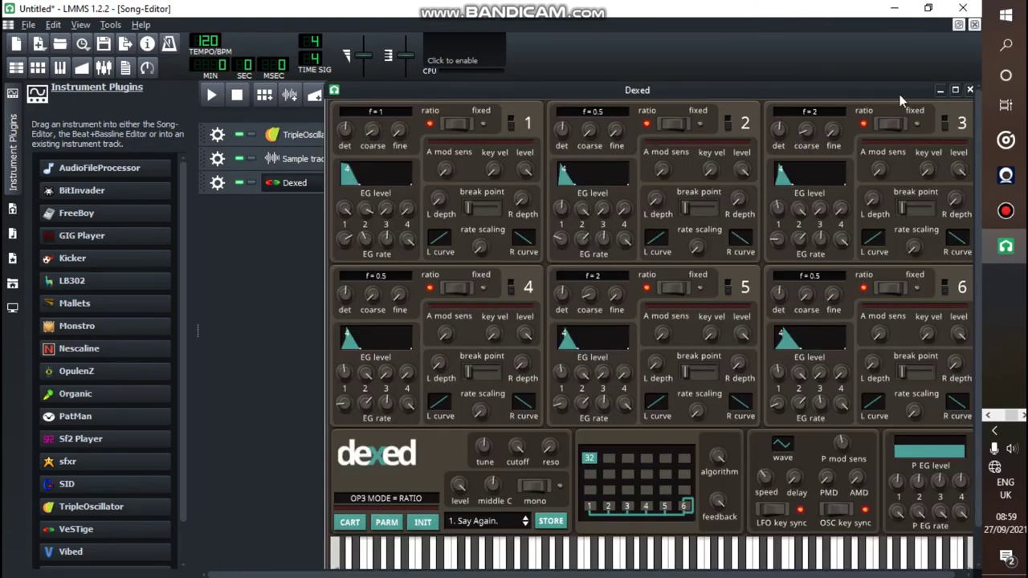
pyautogui.moveTo(906, 90); pyautogui.dragTo(826, 23)
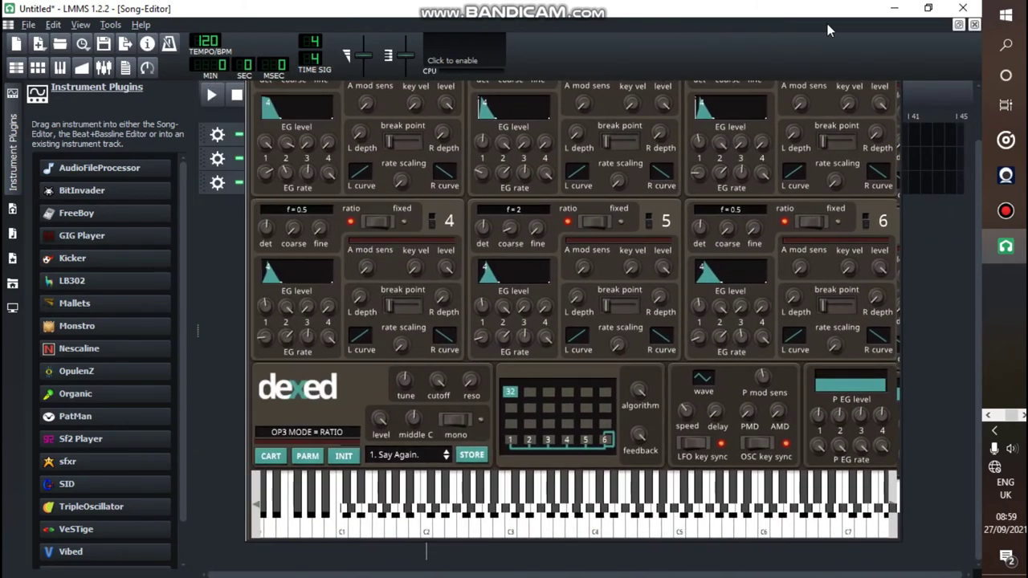
pyautogui.click(273, 457)
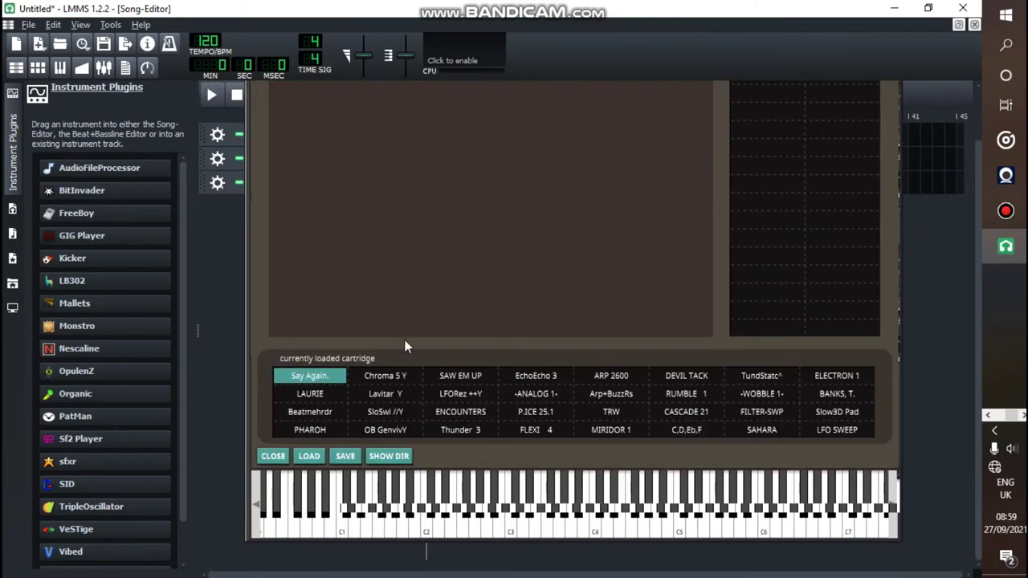
pyautogui.moveTo(980, 289); pyautogui.dragTo(983, 199)
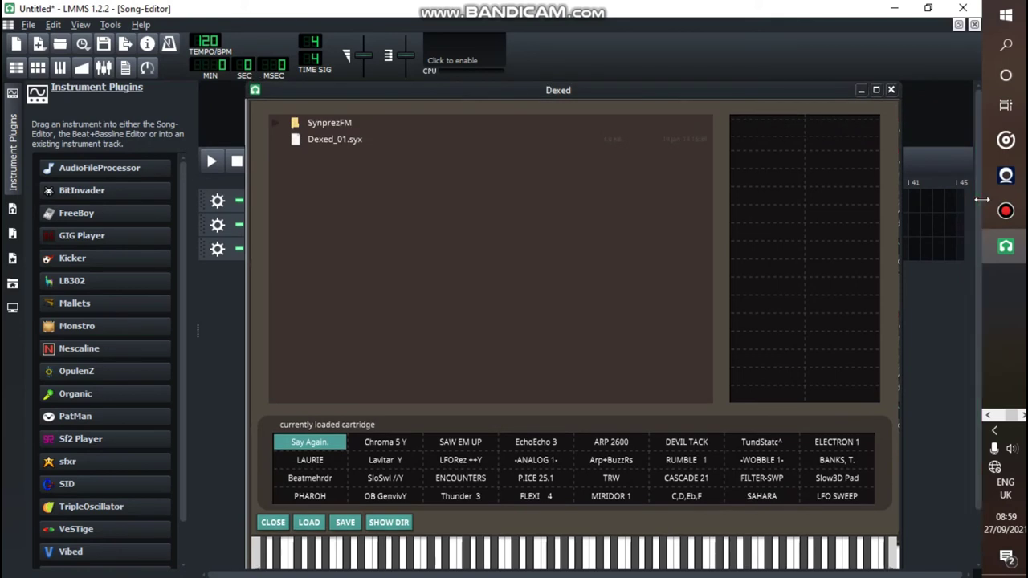
pyautogui.click(277, 126)
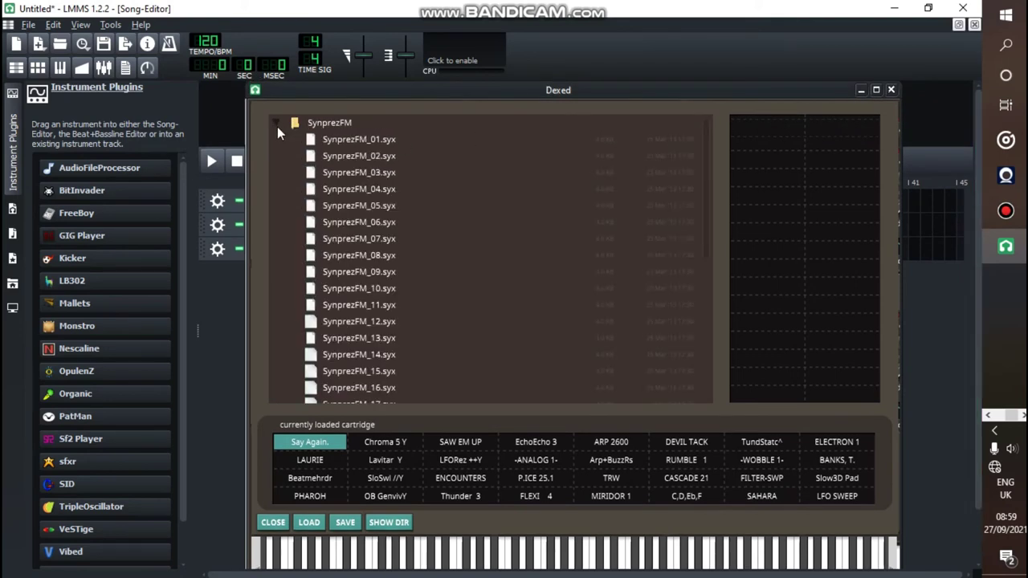
# Browse the sound lists of several SynprezFM cartridges, including SynprezFM_01, 03, 07, 11, 14 and 22.
pyautogui.click(382, 142)
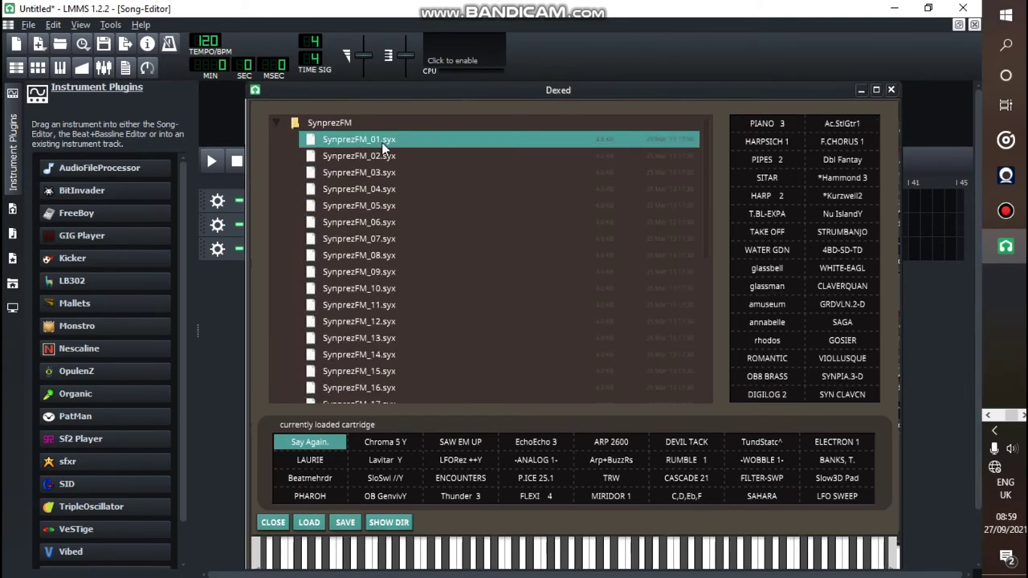
pyautogui.click(459, 172)
pyautogui.click(422, 238)
pyautogui.click(424, 305)
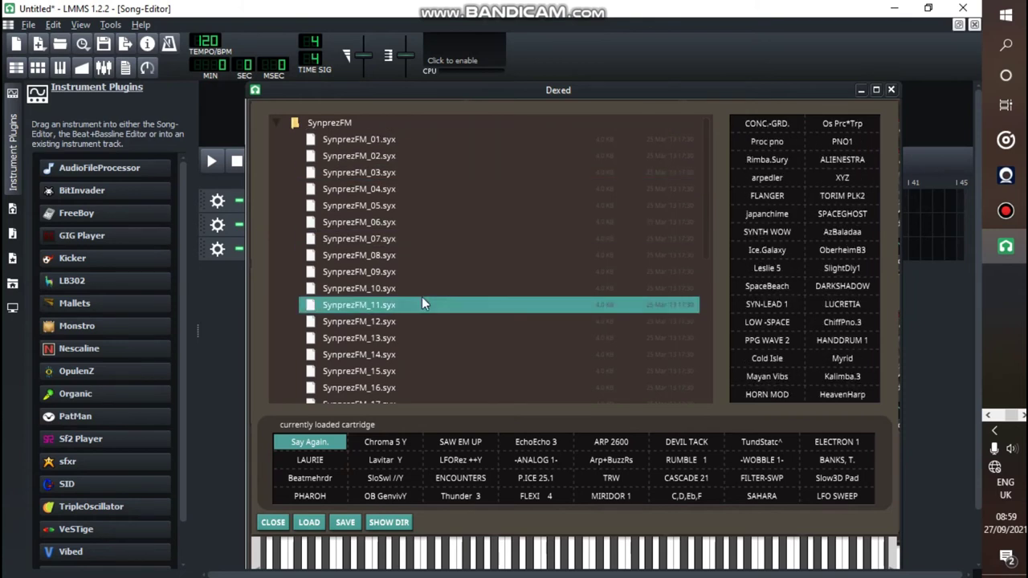
pyautogui.click(420, 355)
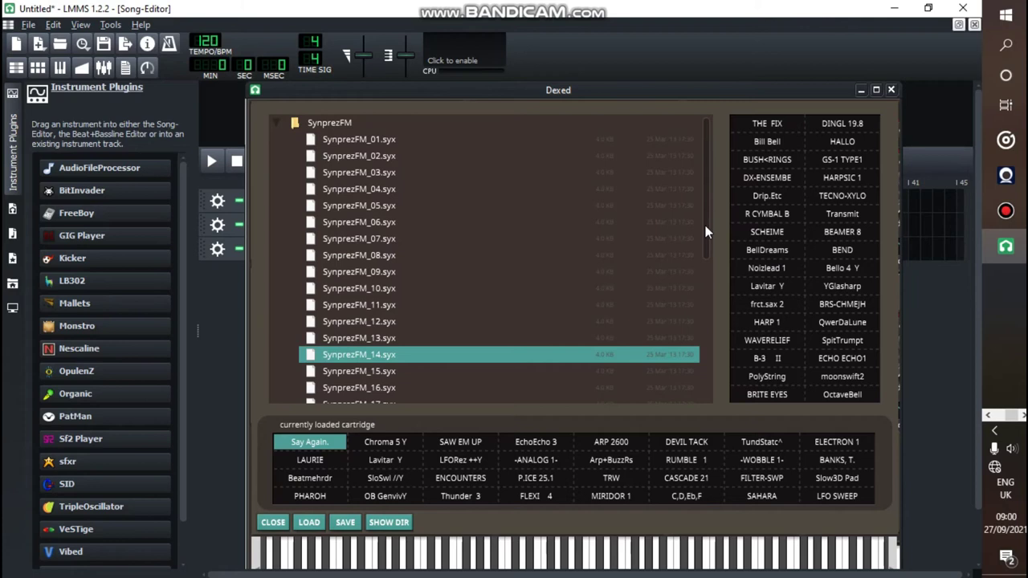
pyautogui.moveTo(706, 232); pyautogui.dragTo(703, 383)
pyautogui.scroll(2, 491, 332)
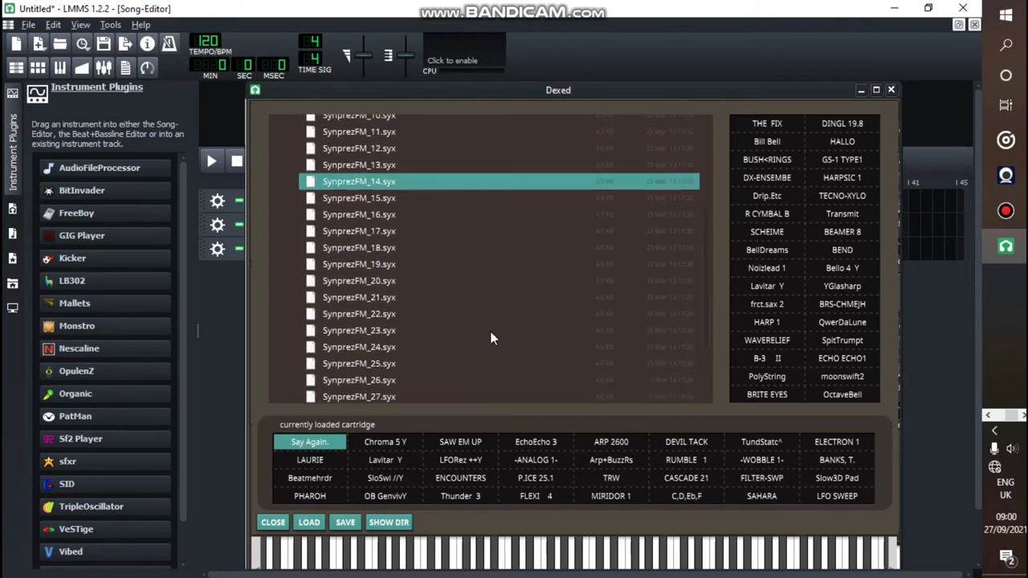
pyautogui.click(429, 314)
# Select the MARIMBA 2 sound from the SynprezFM_30.syx cartridge and close the Dexed interface.
pyautogui.moveTo(707, 301); pyautogui.dragTo(707, 355)
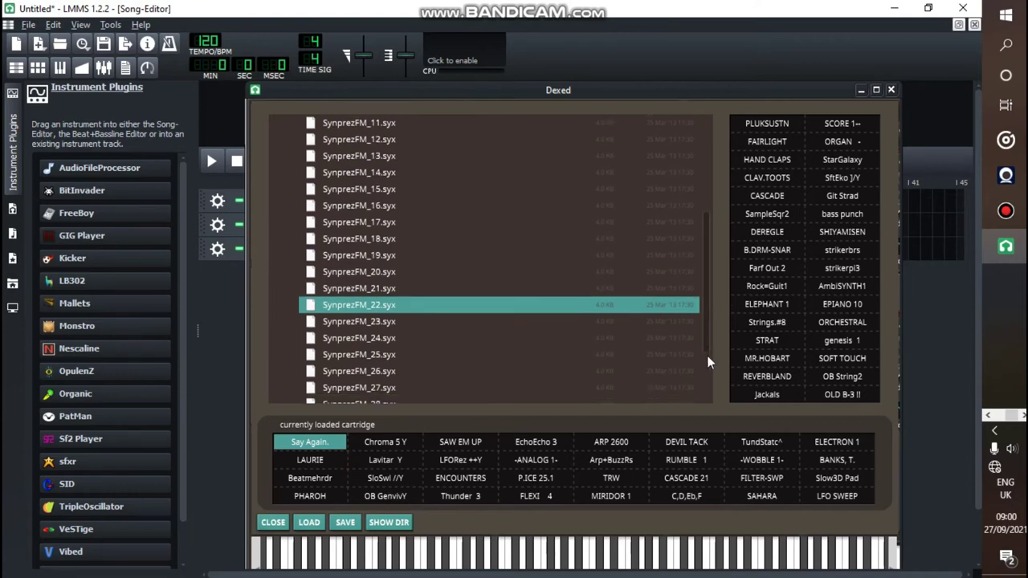
pyautogui.click(405, 347)
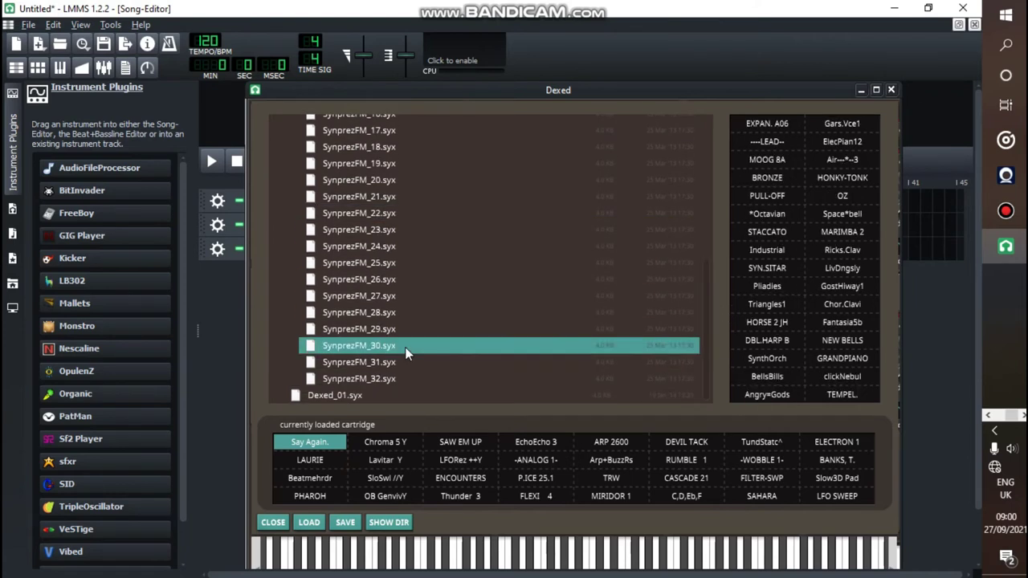
pyautogui.click(858, 197)
pyautogui.click(848, 230)
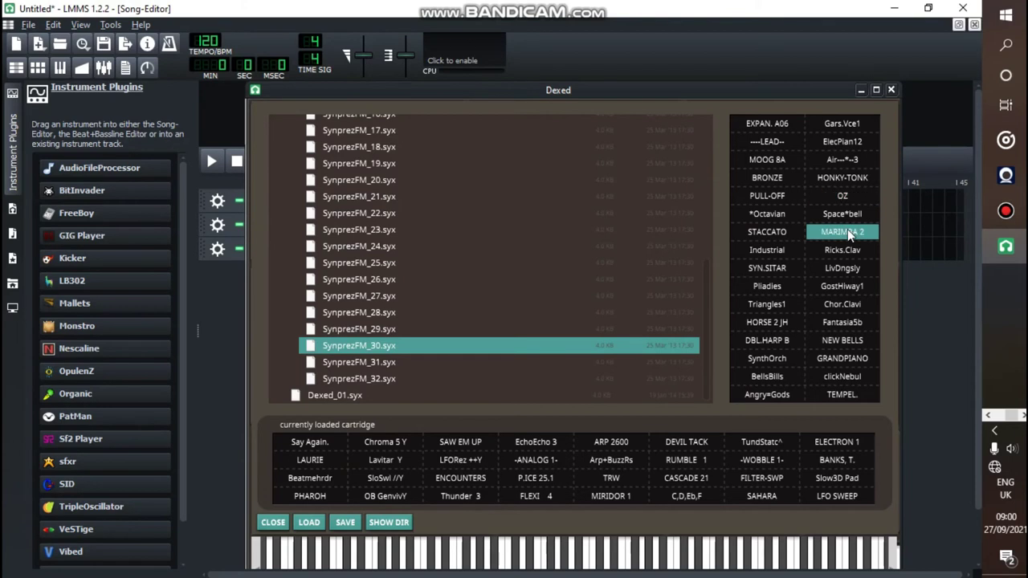
pyautogui.click(891, 90)
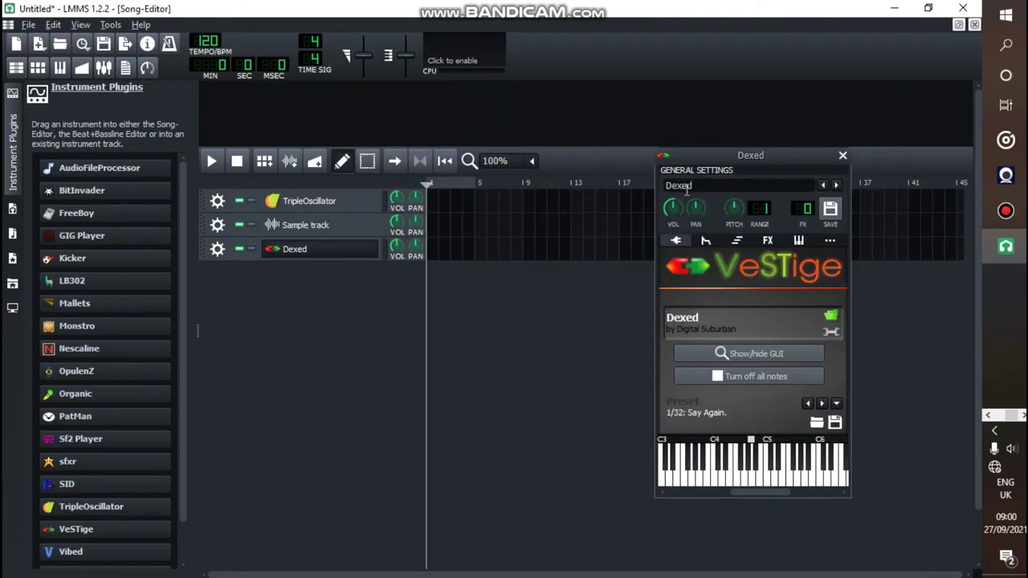
# Play melodies and chords to audition the MARIMBA 2 sound in Dexed.
pyautogui.press('t')
pyautogui.press('u')
pyautogui.press('o')
pyautogui.press('t')
pyautogui.press('u')
pyautogui.press('o')
pyautogui.press('w')
pyautogui.press('r')
pyautogui.press('y')
pyautogui.press('q')
pyautogui.press('e')
pyautogui.press('t')
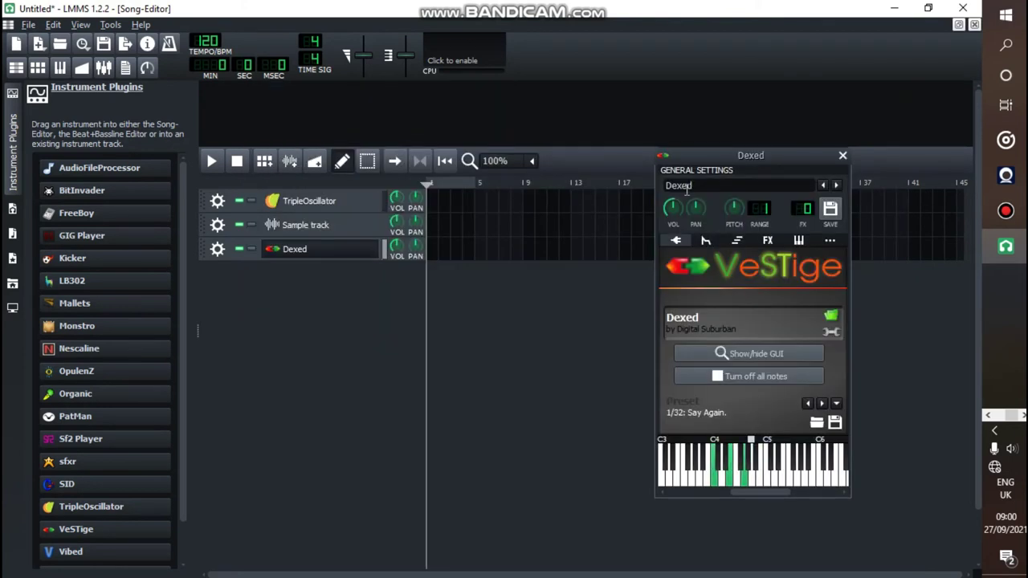
# Reopen the Dexed interface, switch to the GRANDPIANO sound from SynprezFM_30.syx, and close the interface.
pyautogui.click(763, 353)
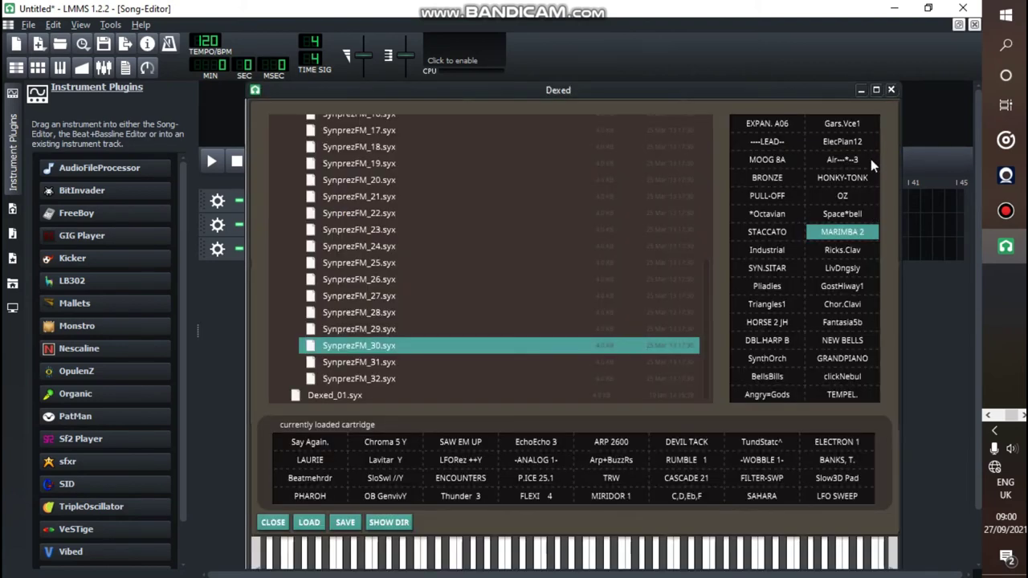
pyautogui.click(835, 359)
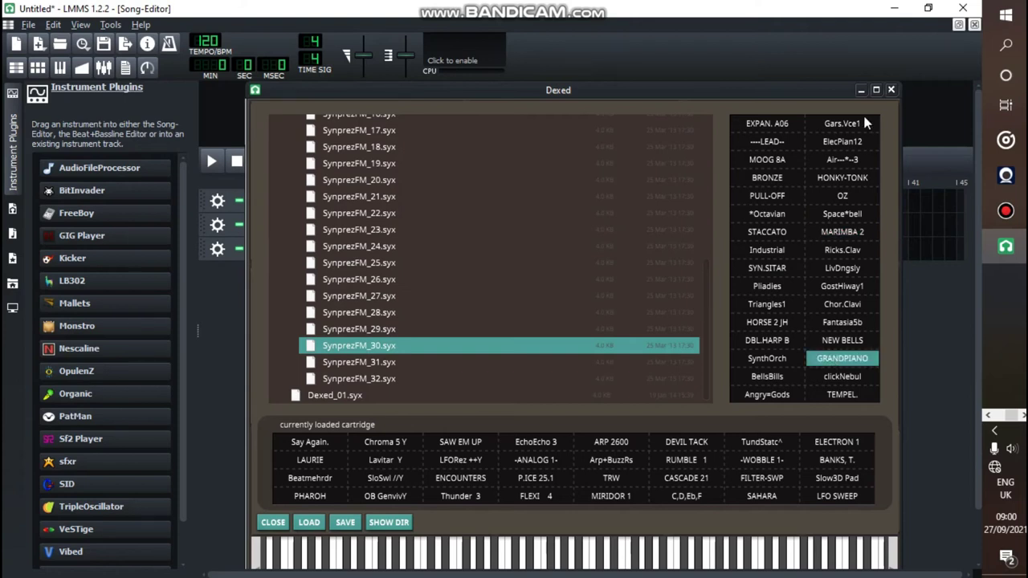
pyautogui.click(892, 90)
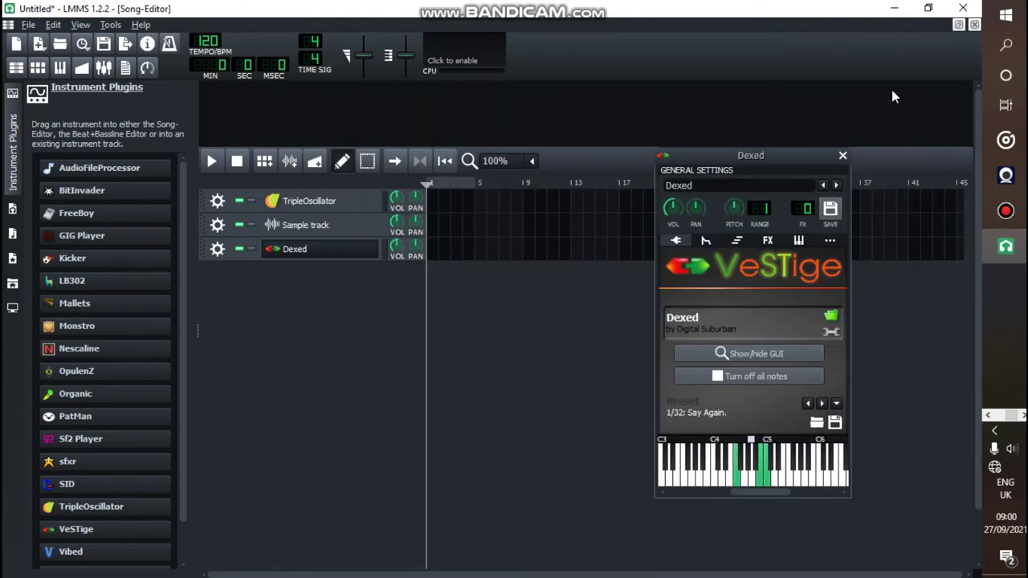
# Play a chord to audition the GRANDPIANO sound in Dexed.
pyautogui.press('q')
pyautogui.press('e')
pyautogui.press('t')
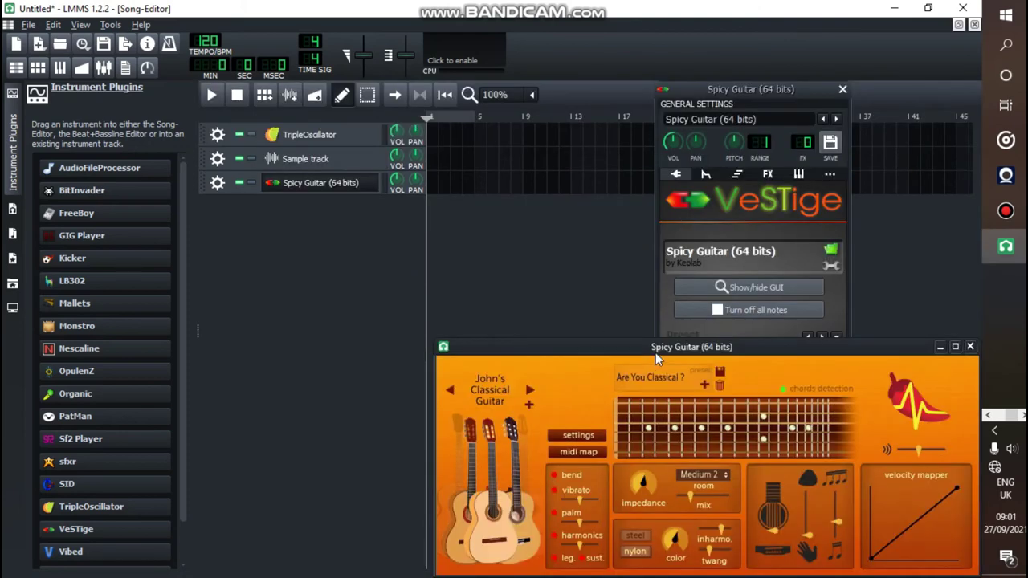
# Move the Spicy Guitar interface clear, switch the instrument to Lucy's Folk Guitar, and raise the room mix.
pyautogui.moveTo(655, 353); pyautogui.dragTo(505, 213)
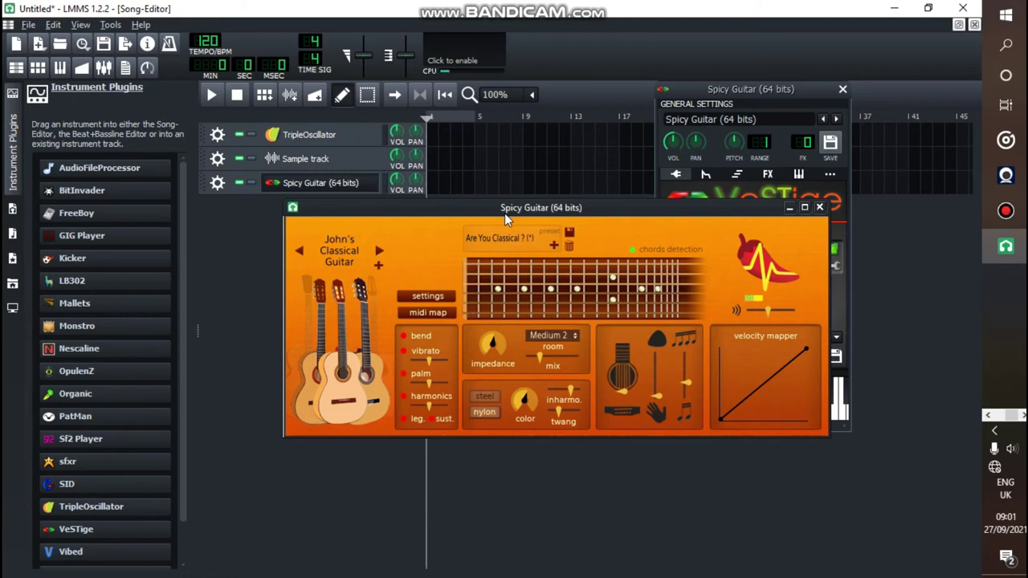
pyautogui.click(380, 254)
pyautogui.click(382, 250)
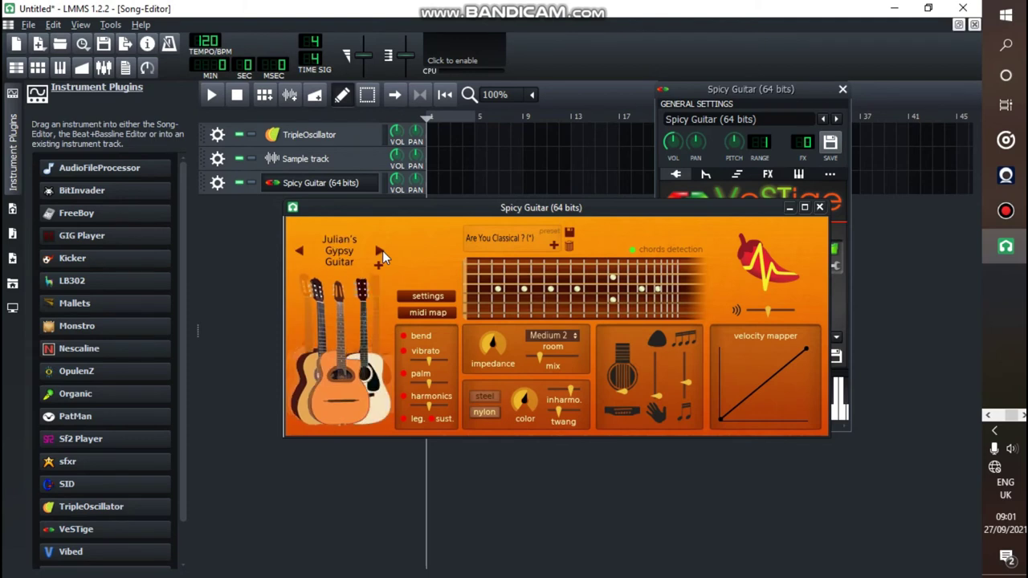
pyautogui.click(764, 92)
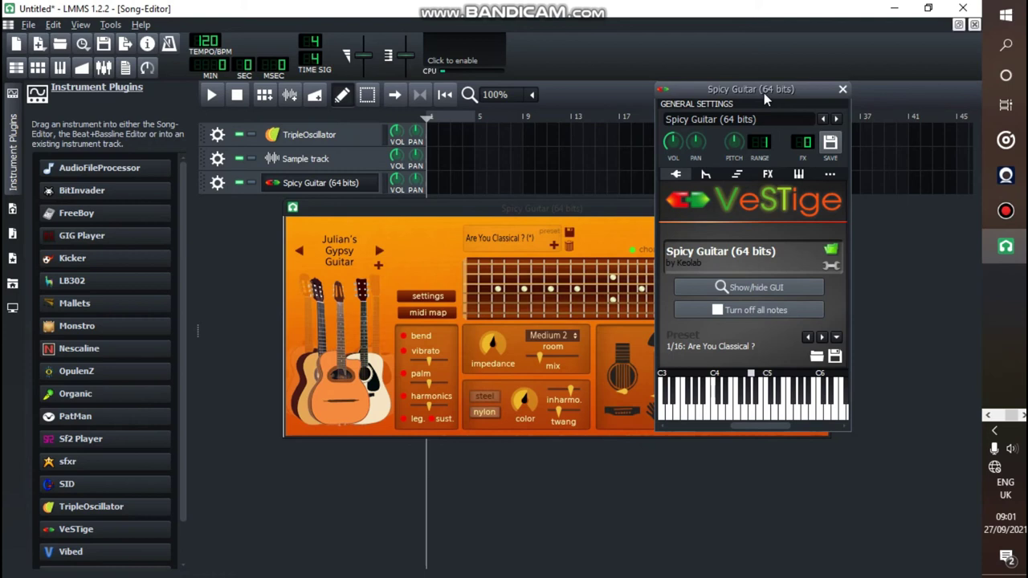
pyautogui.click(379, 251)
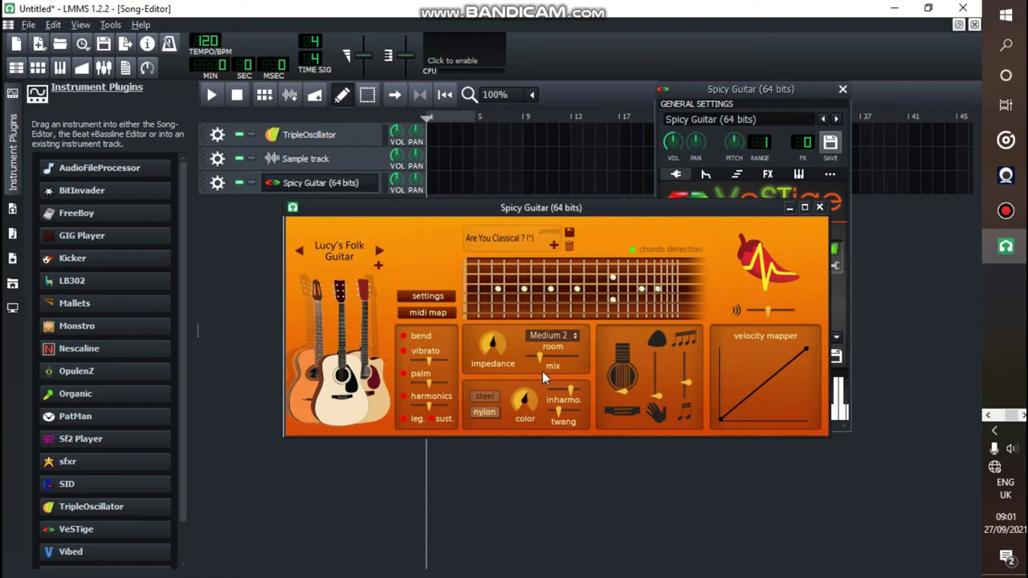
pyautogui.moveTo(539, 362); pyautogui.dragTo(562, 366)
# Bring the VeSTige window forward and play notes and chords to audition Lucy's Folk Guitar.
pyautogui.click(742, 104)
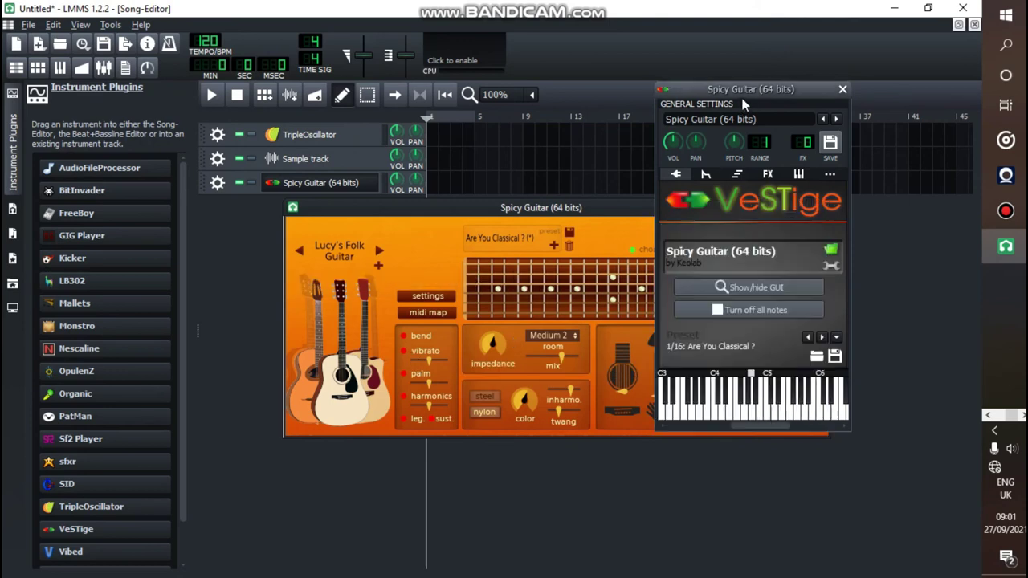
pyautogui.click(732, 407)
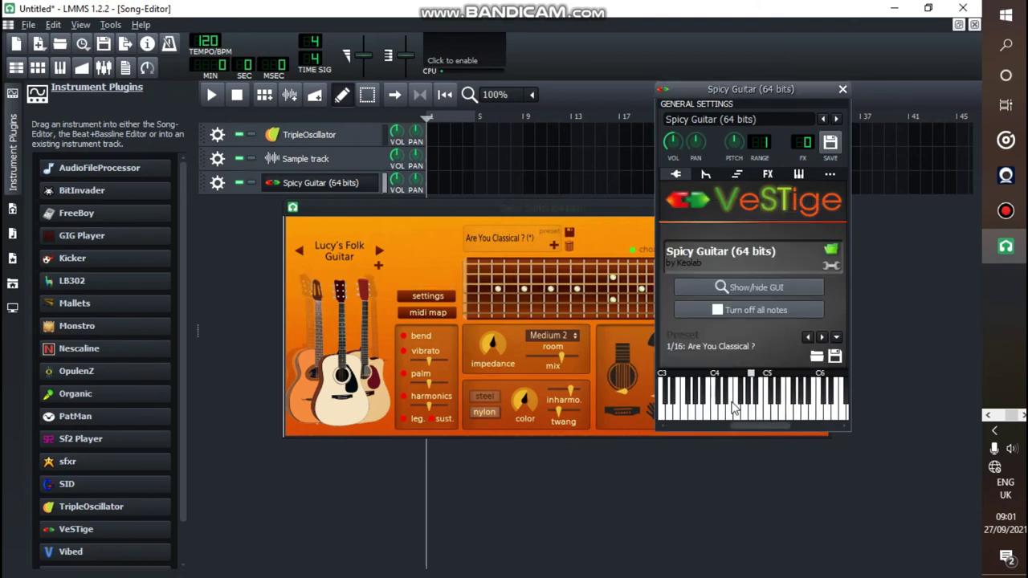
pyautogui.press('t')
pyautogui.press('u')
pyautogui.press('o')
pyautogui.press('w')
pyautogui.press('w')
pyautogui.press('r')
pyautogui.press('r')
pyautogui.press('y')
pyautogui.press('y')
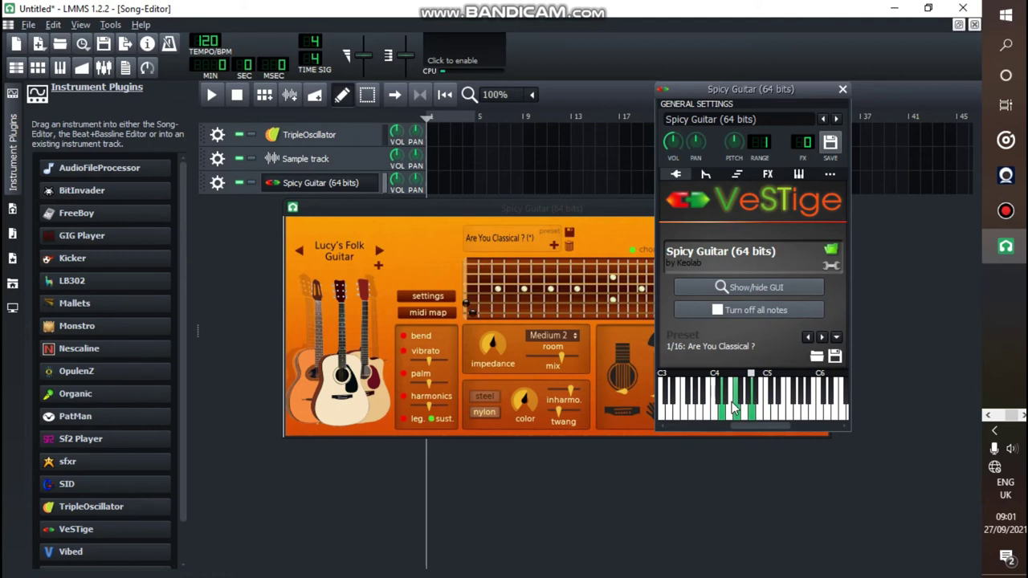
pyautogui.press('q')
pyautogui.press('e')
pyautogui.press('t')
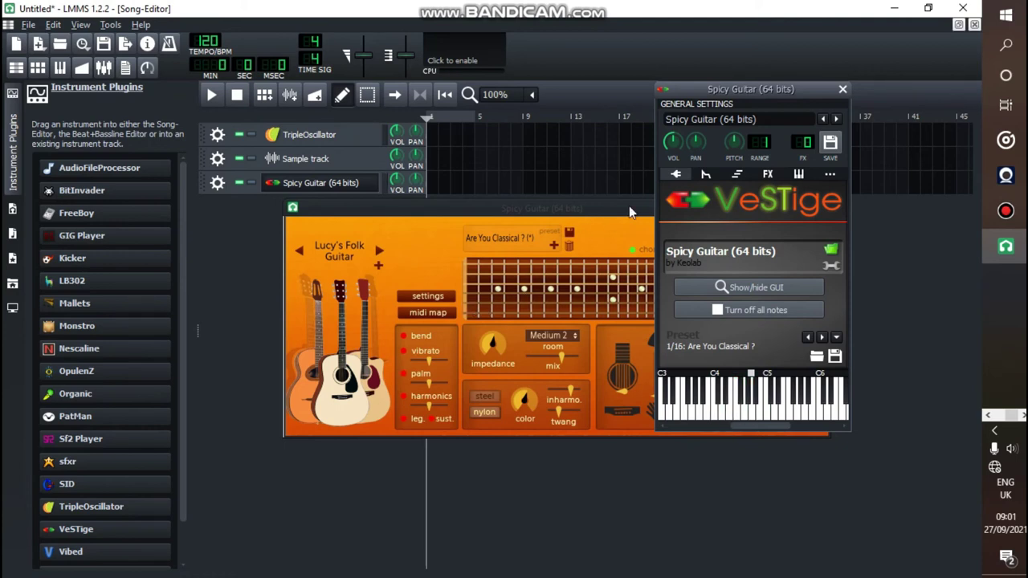
# Close the Spicy Guitar interface and load Ample Guitar M II Lite into VeSTige.
pyautogui.click(629, 205)
pyautogui.click(823, 209)
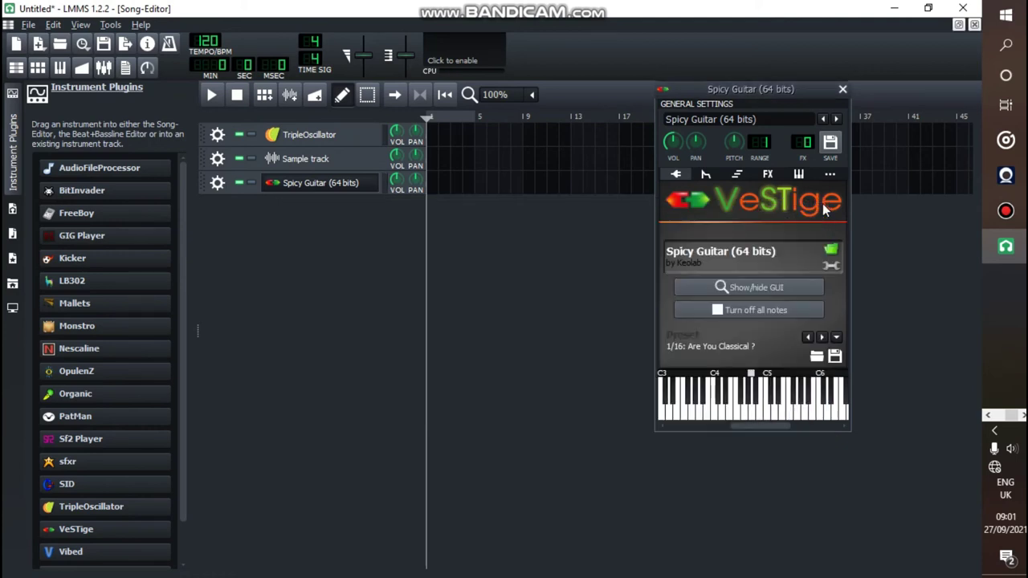
pyautogui.click(832, 261)
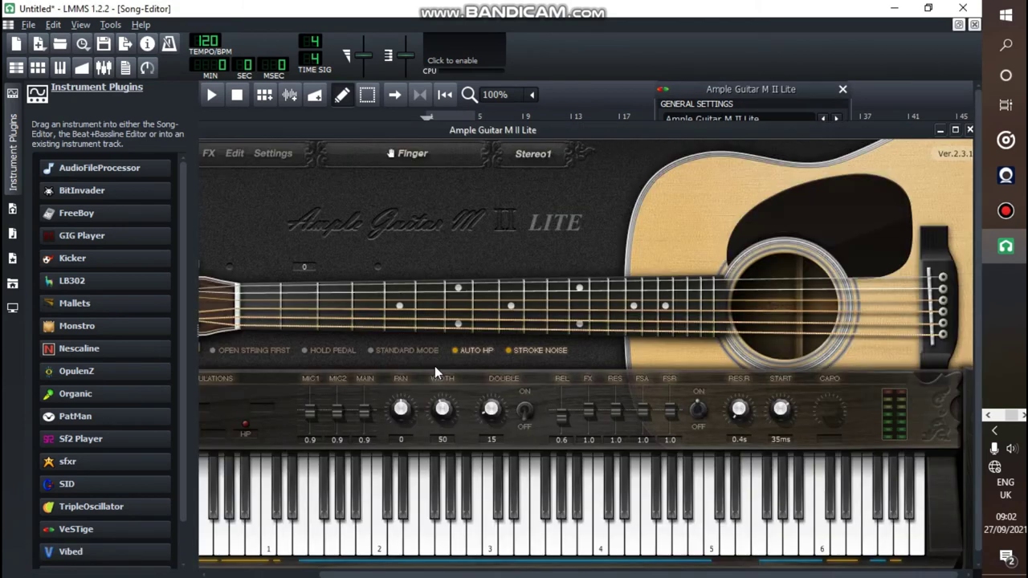
# Collapse the instrument plugins sidebar and reposition the Ample Guitar M II Lite interface fully in view, closing and reopening it once.
pyautogui.click(13, 92)
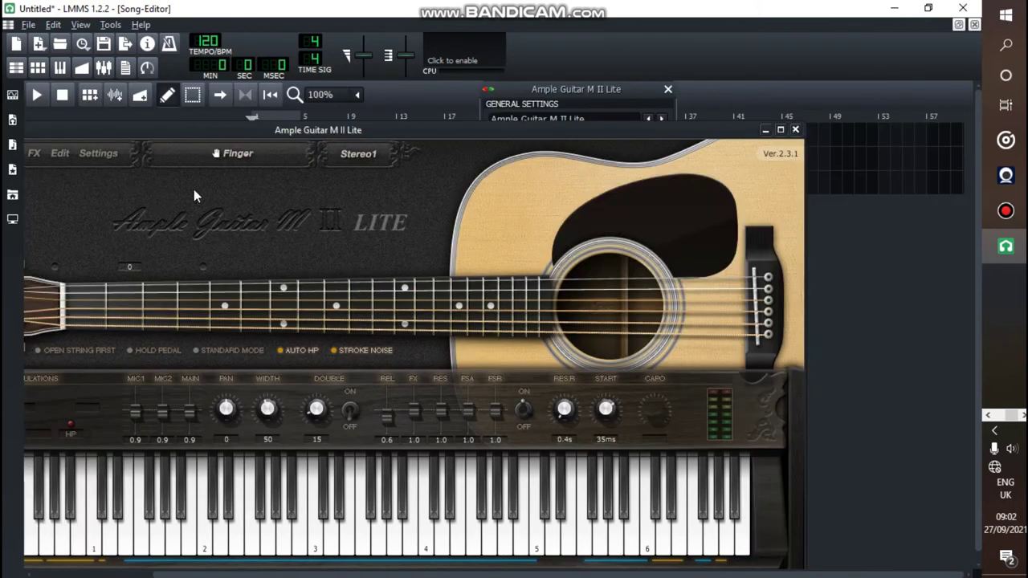
pyautogui.moveTo(483, 133); pyautogui.dragTo(646, 103)
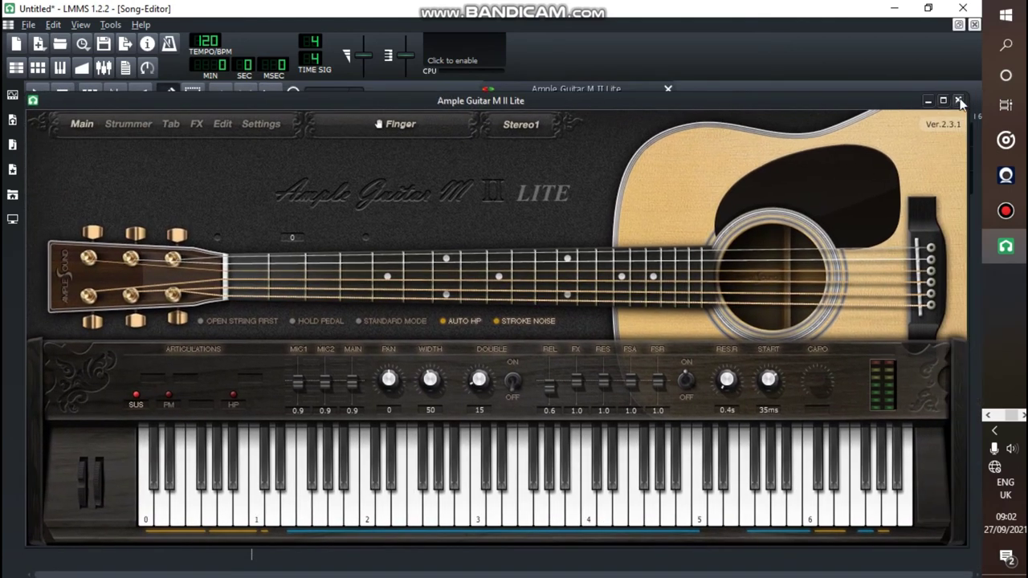
pyautogui.click(959, 101)
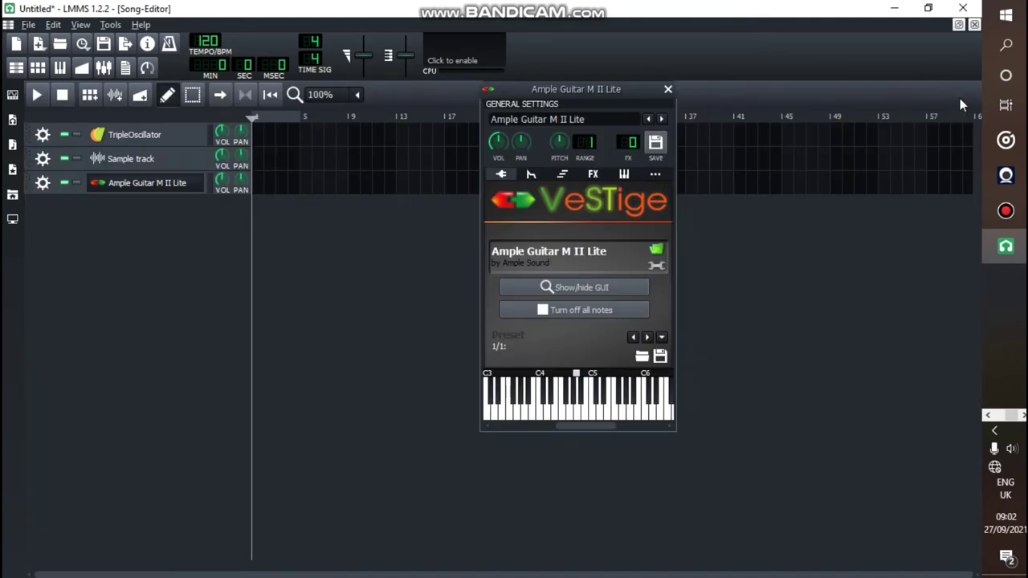
pyautogui.click(595, 287)
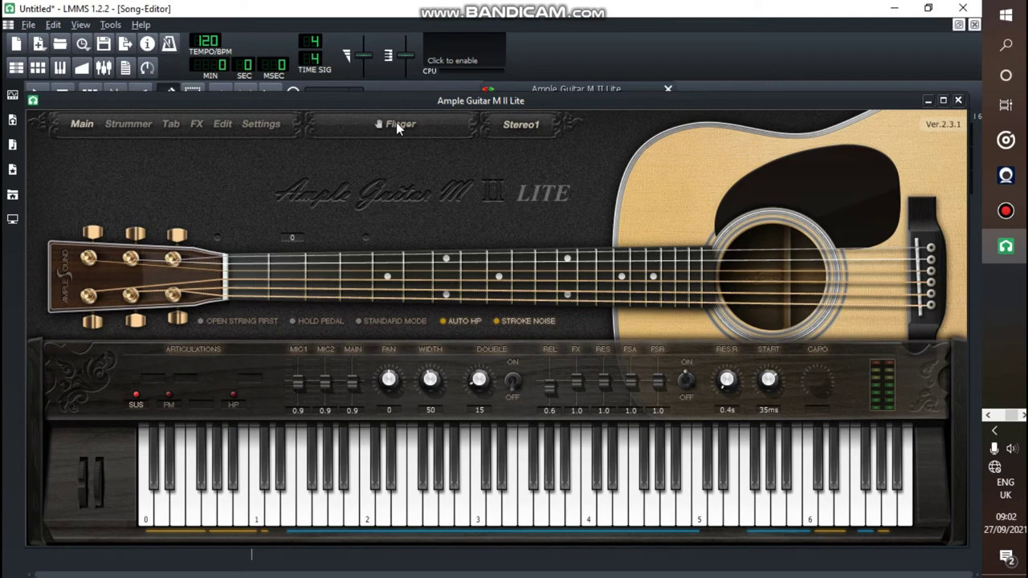
# Play and stop the Strummer sequence in Ample Guitar M II Lite, then return to its main page and close the interface.
pyautogui.click(129, 125)
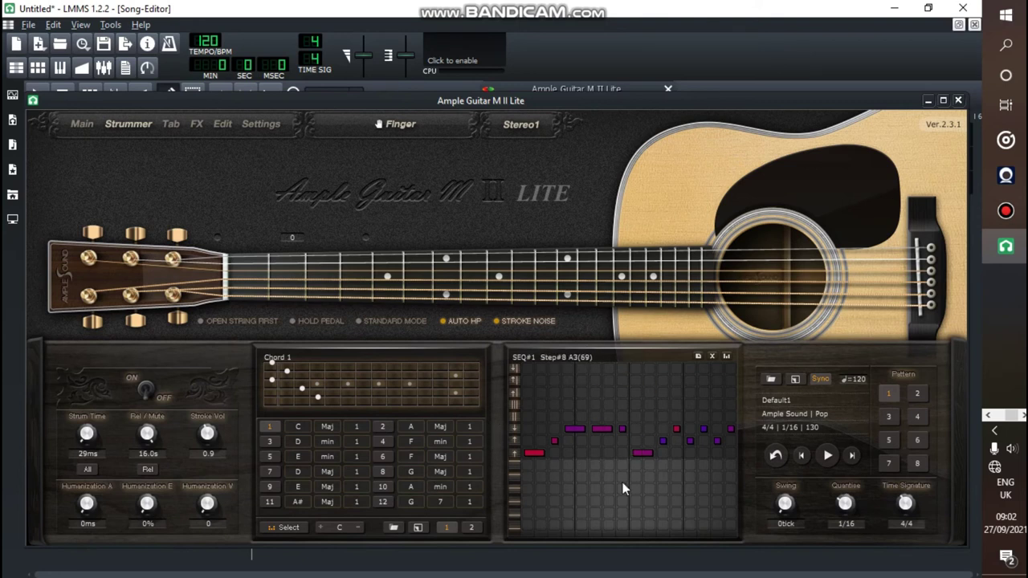
pyautogui.click(835, 455)
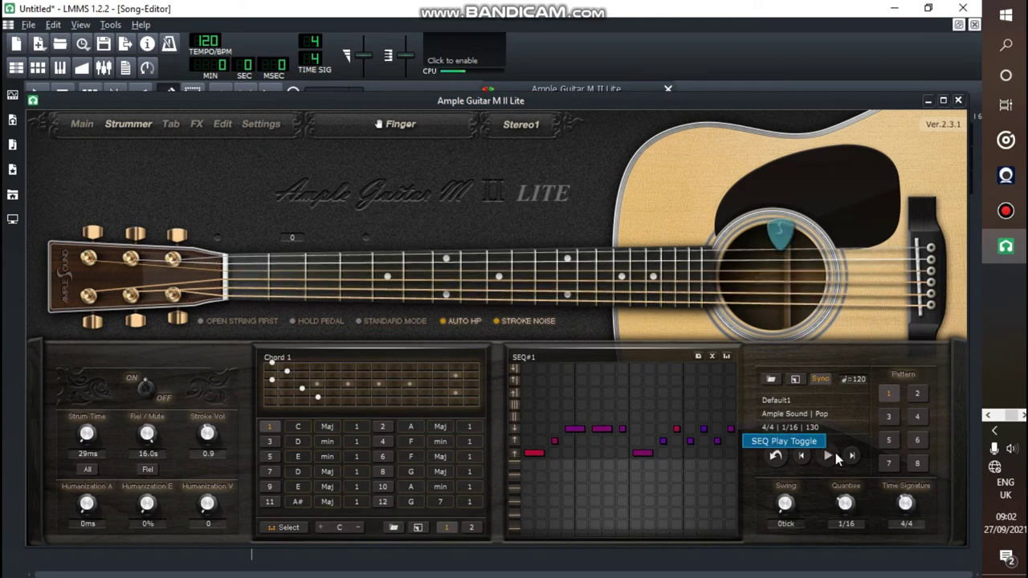
pyautogui.click(835, 456)
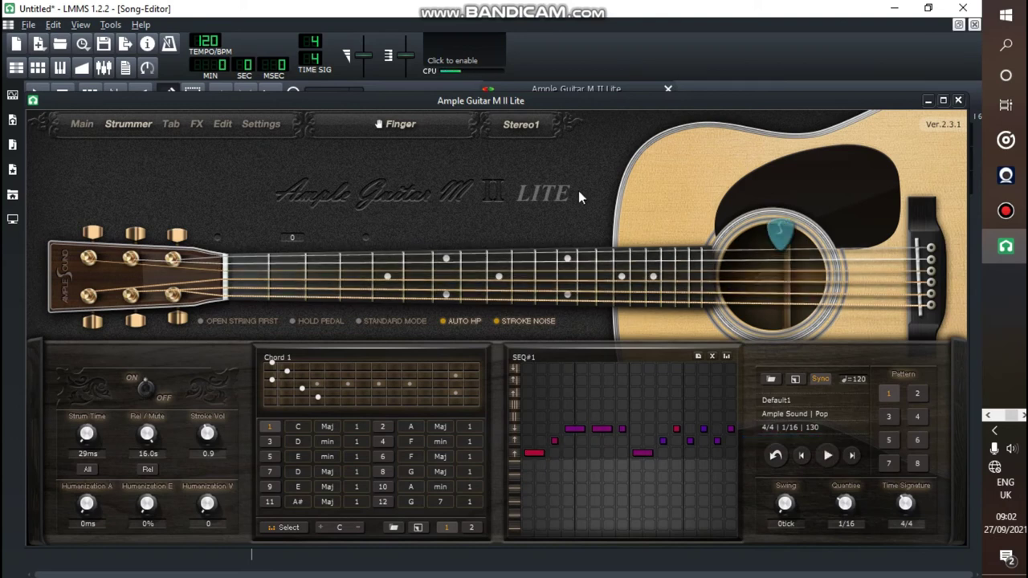
pyautogui.click(83, 123)
pyautogui.click(958, 101)
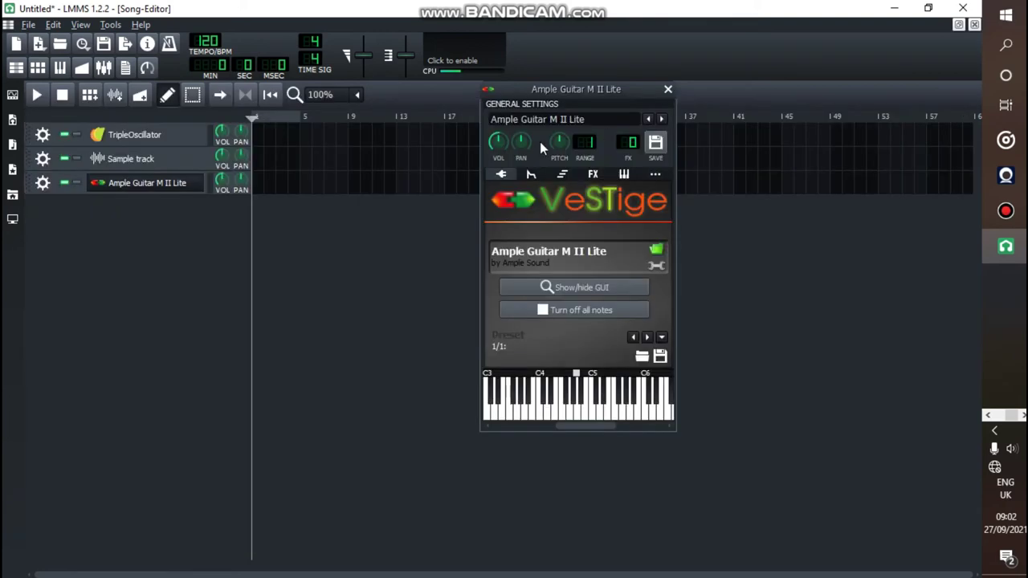
# Open the first bar of the Ample Guitar M II Lite track in the Piano-Roll, audition high keys around B7 and D8, and close it.
pyautogui.doubleClick(258, 187)
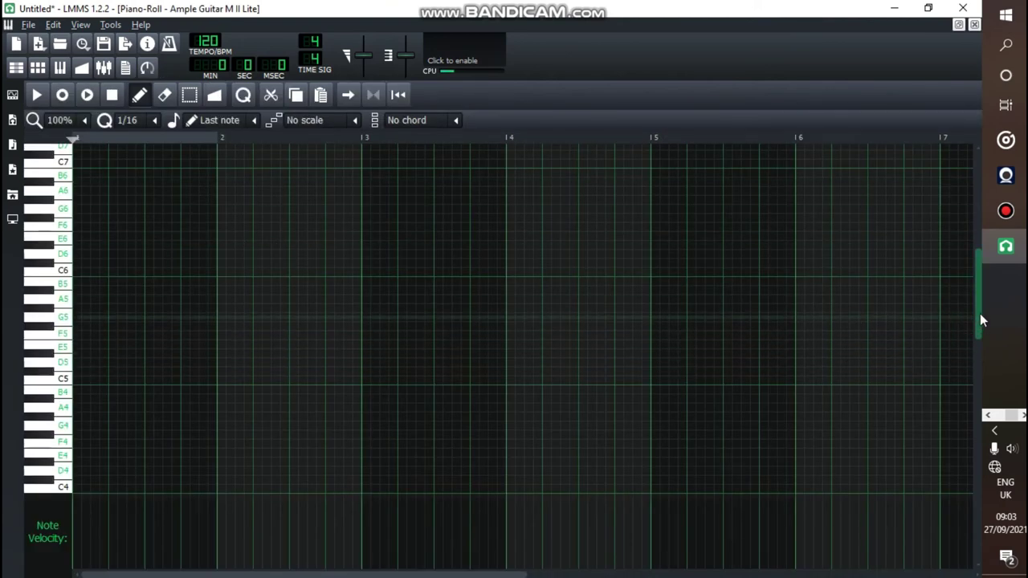
pyautogui.moveTo(980, 319); pyautogui.dragTo(982, 276)
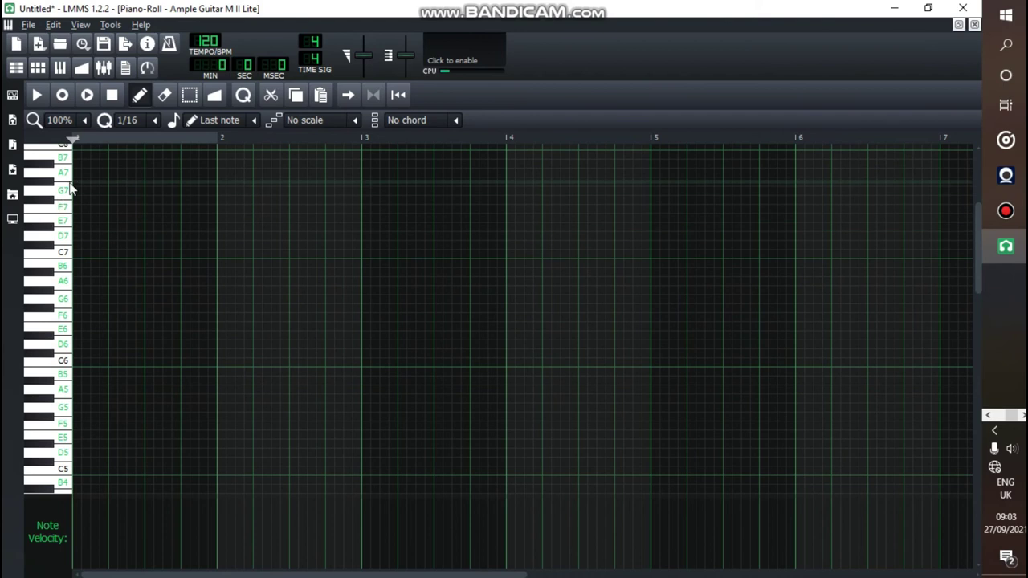
pyautogui.moveTo(69, 188)
pyautogui.mouseDown()
pyautogui.moveTo(64, 200)
pyautogui.moveTo(68, 159)
pyautogui.moveTo(68, 245)
pyautogui.moveTo(71, 166)
pyautogui.mouseUp()
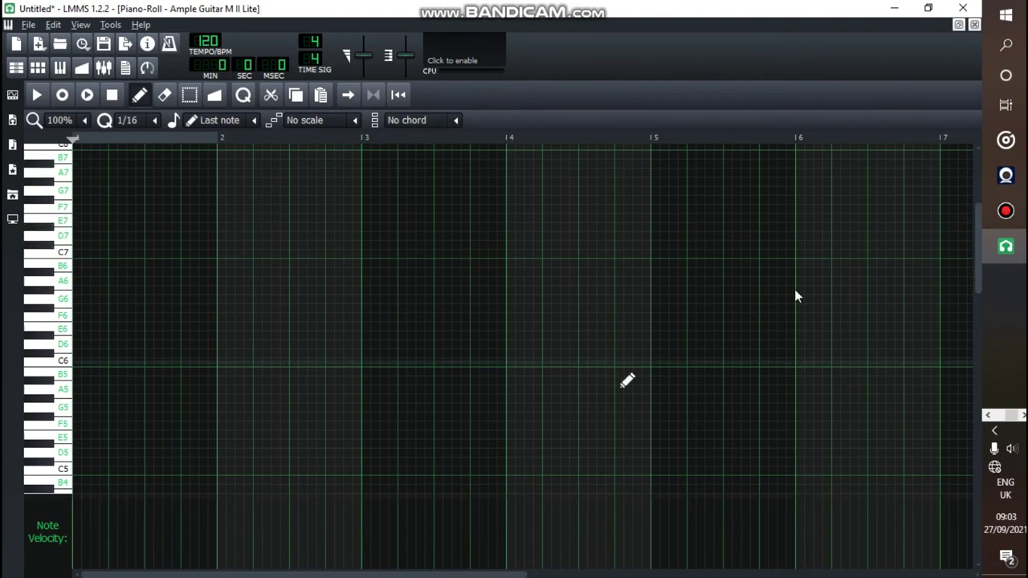
pyautogui.moveTo(980, 259); pyautogui.dragTo(979, 229)
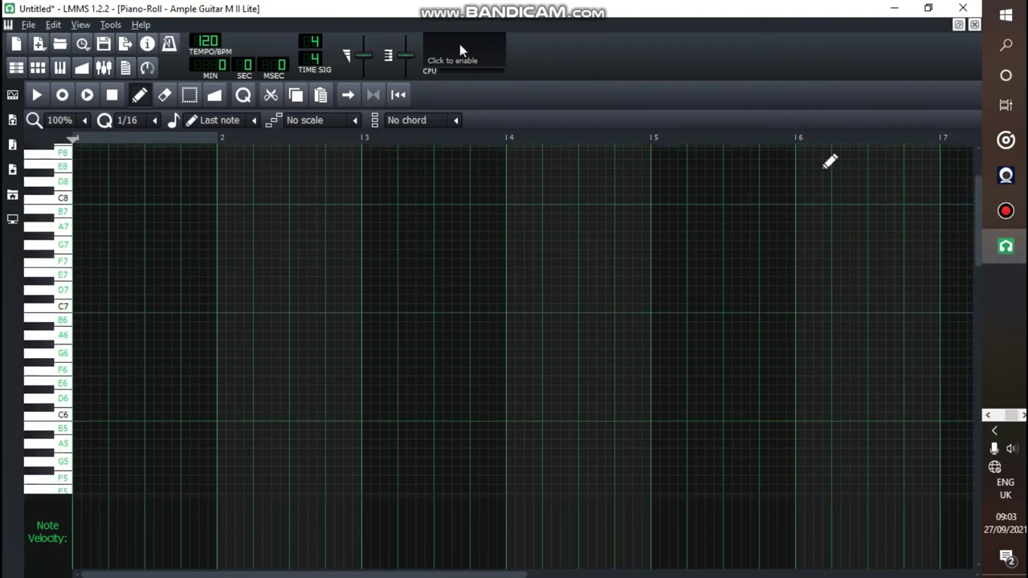
pyautogui.click(68, 214)
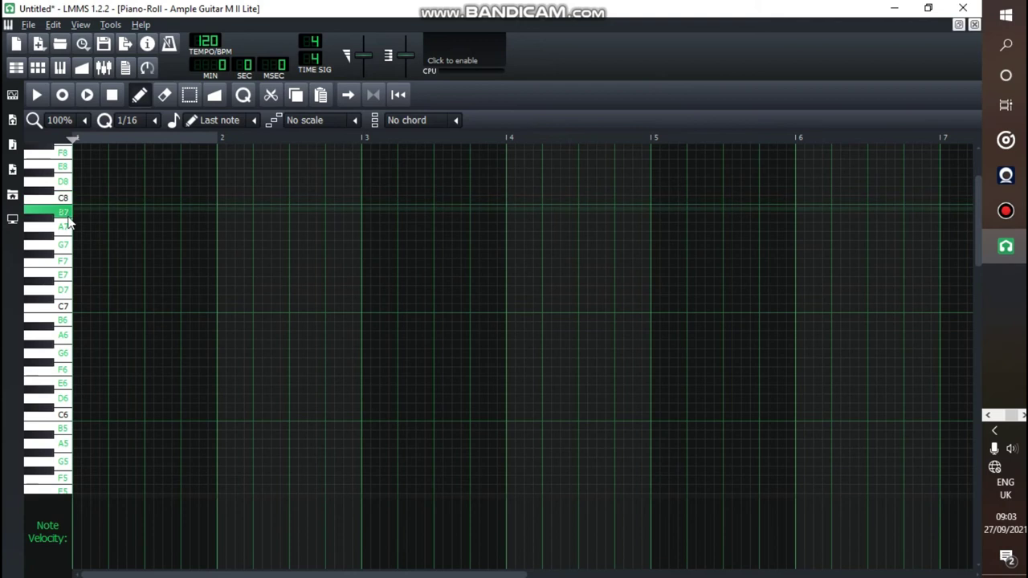
pyautogui.click(62, 187)
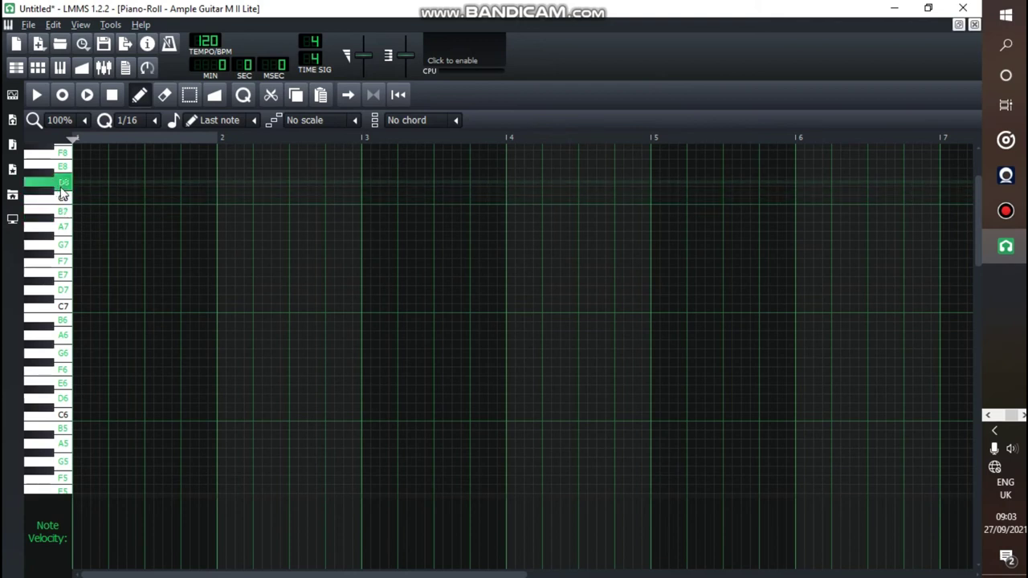
pyautogui.moveTo(62, 193)
pyautogui.mouseDown()
pyautogui.moveTo(66, 263)
pyautogui.moveTo(71, 224)
pyautogui.mouseUp()
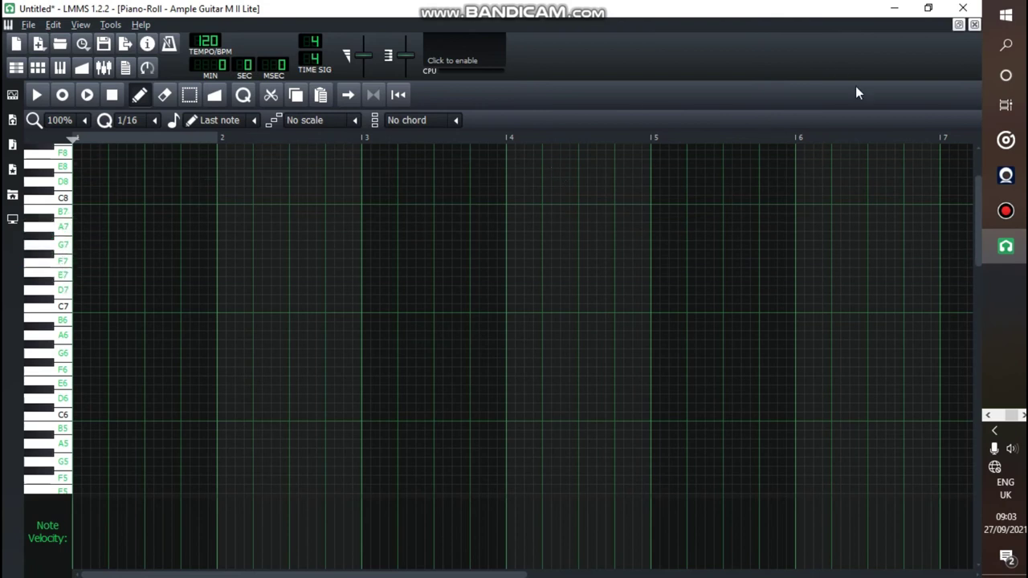
pyautogui.click(974, 24)
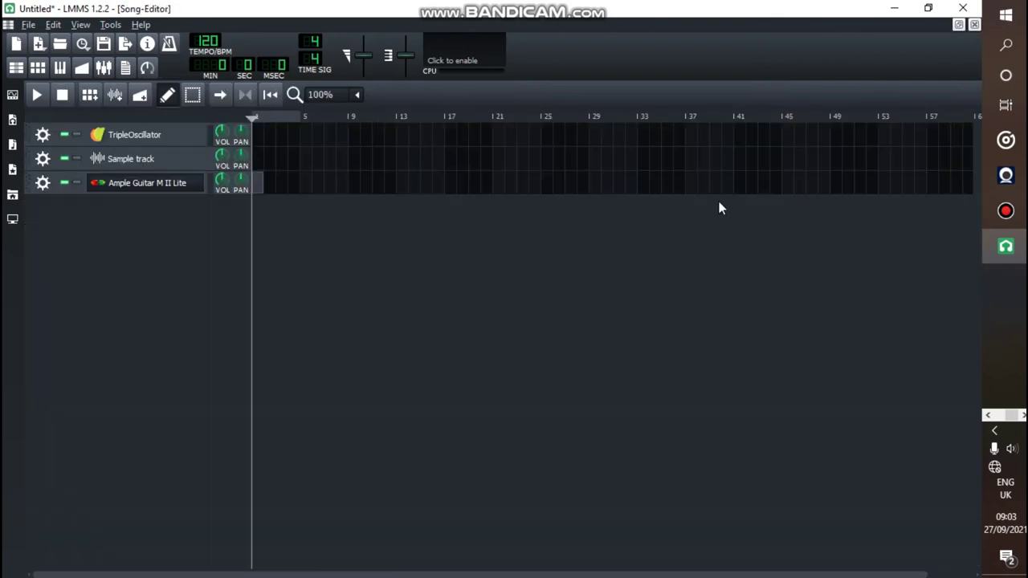
# Load Keyzone Classic.dll from the Bitsonic folder into the track's VeSTige instrument and move its interface fully into view.
pyautogui.click(185, 189)
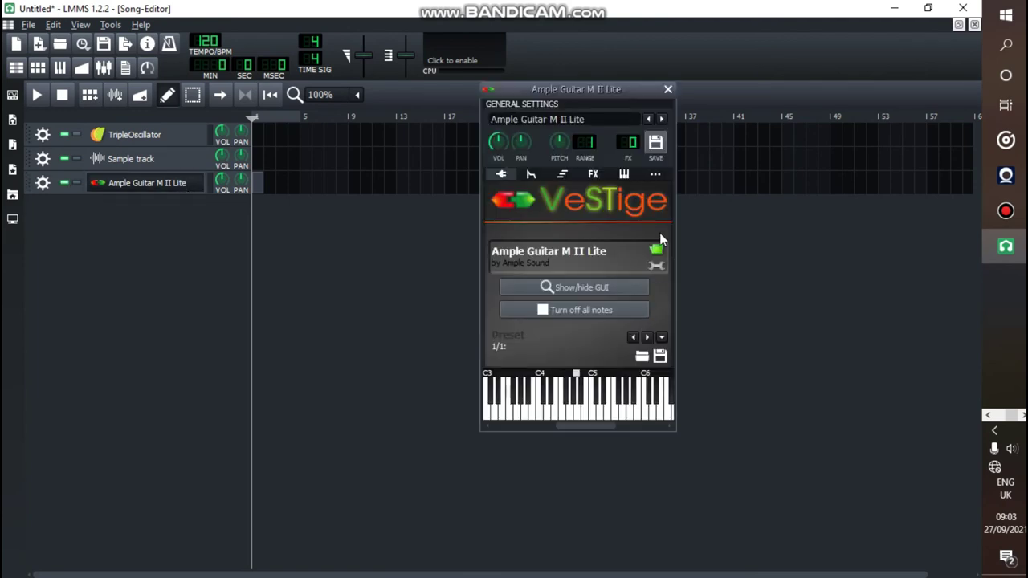
pyautogui.click(656, 251)
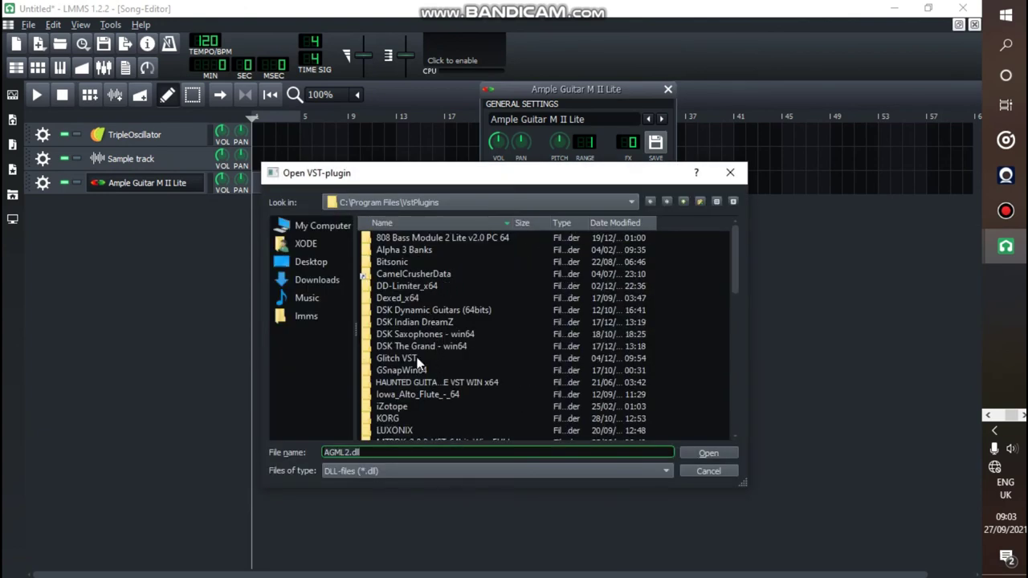
pyautogui.doubleClick(394, 262)
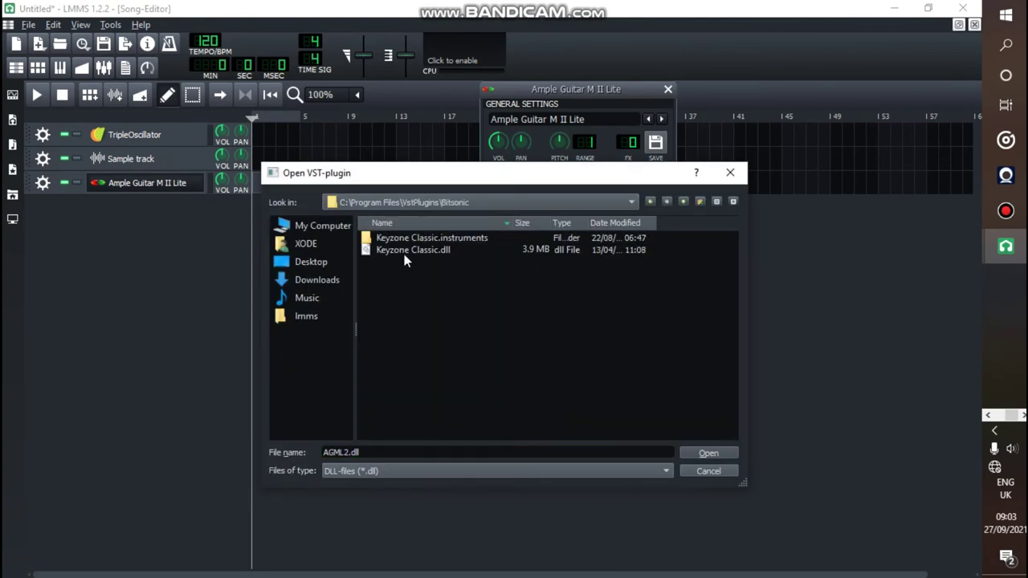
pyautogui.doubleClick(406, 251)
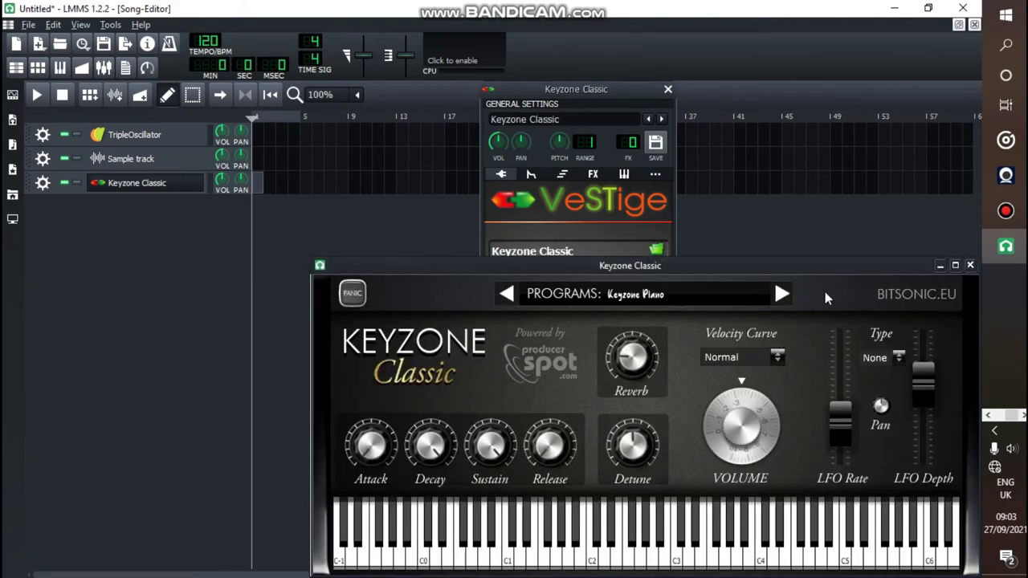
pyautogui.moveTo(875, 265); pyautogui.dragTo(803, 143)
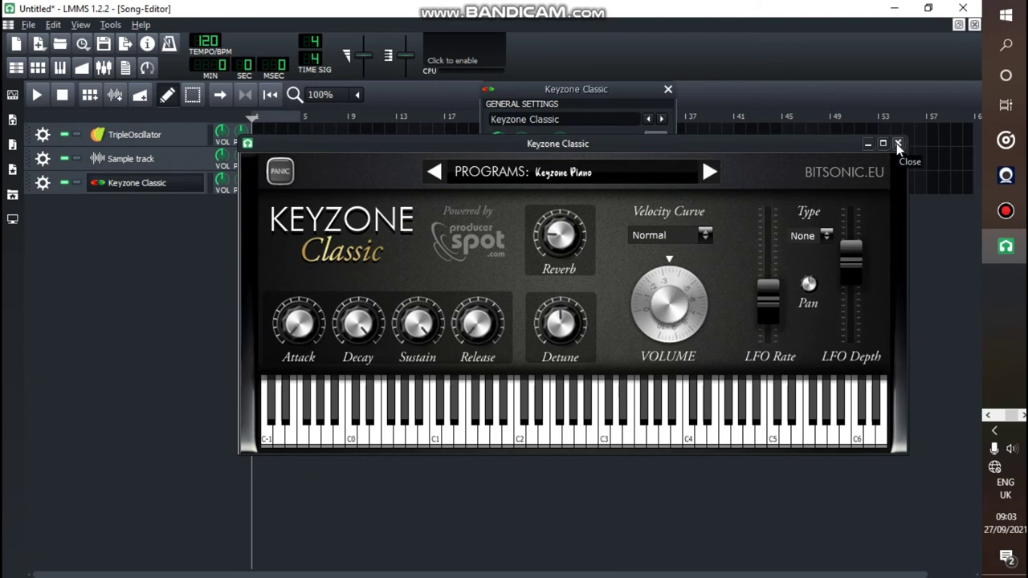
# Switch Keyzone Classic to the Yamaha Grand Piano program and play notes and chords to audition it.
pyautogui.click(708, 173)
pyautogui.press('m')
pyautogui.press(',')
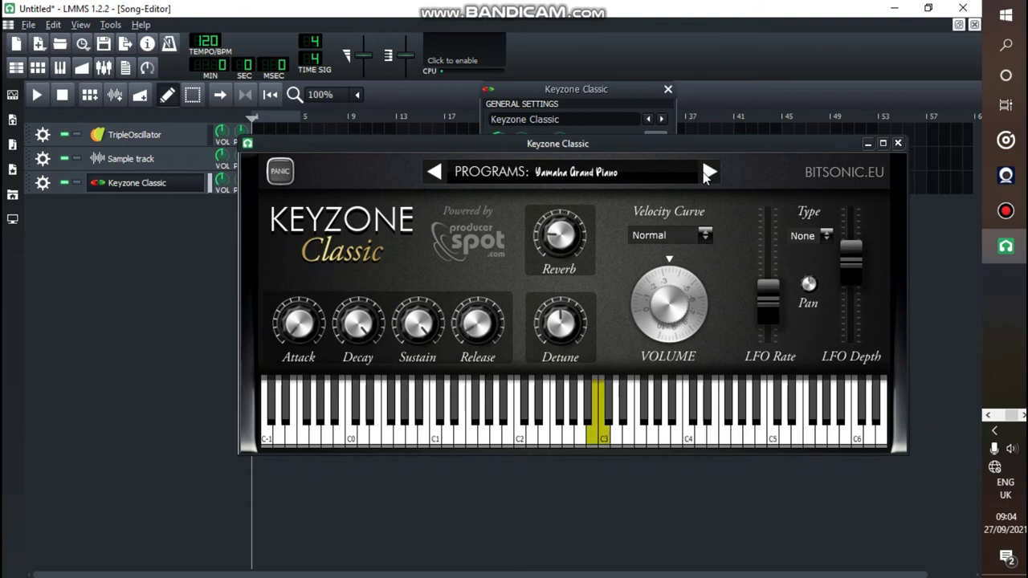
pyautogui.press('v')
pyautogui.press('n')
pyautogui.press(',')
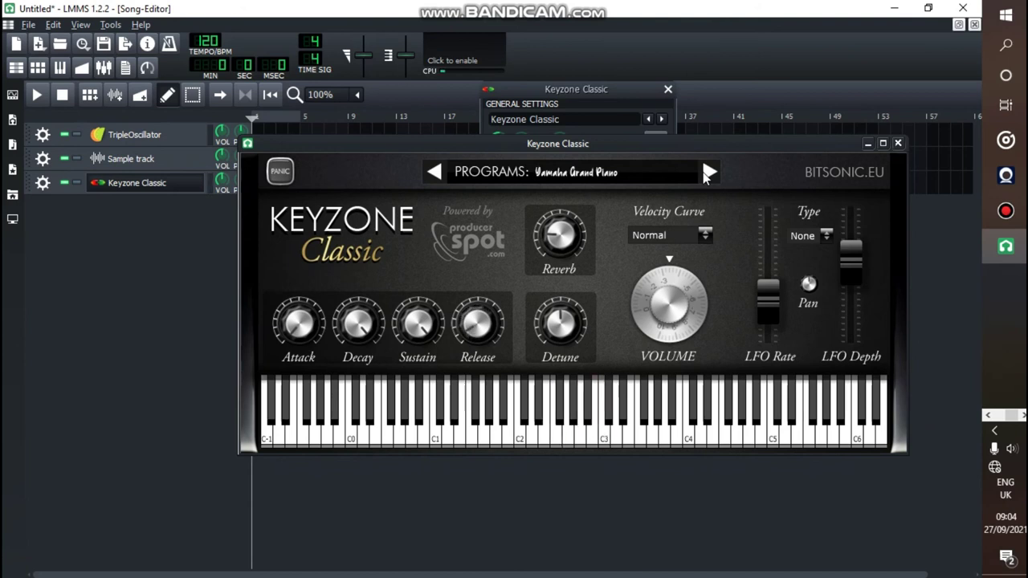
pyautogui.press('q')
pyautogui.press('e')
pyautogui.press('t')
pyautogui.press('y')
pyautogui.press('i')
pyautogui.press('p')
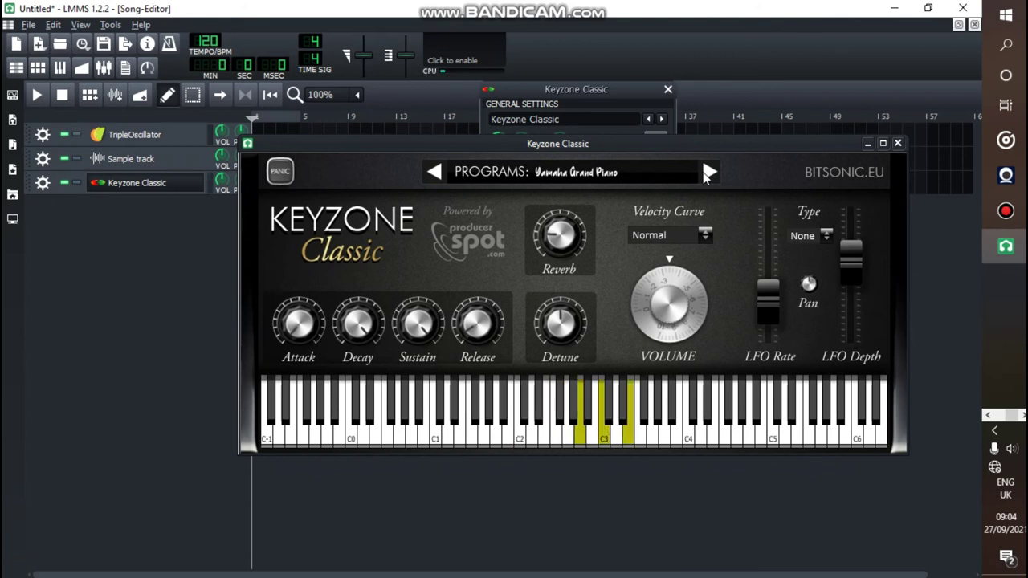
# Play another chord and a few notes on the Yamaha Grand Piano program.
pyautogui.press('t')
pyautogui.press('u')
pyautogui.press('o')
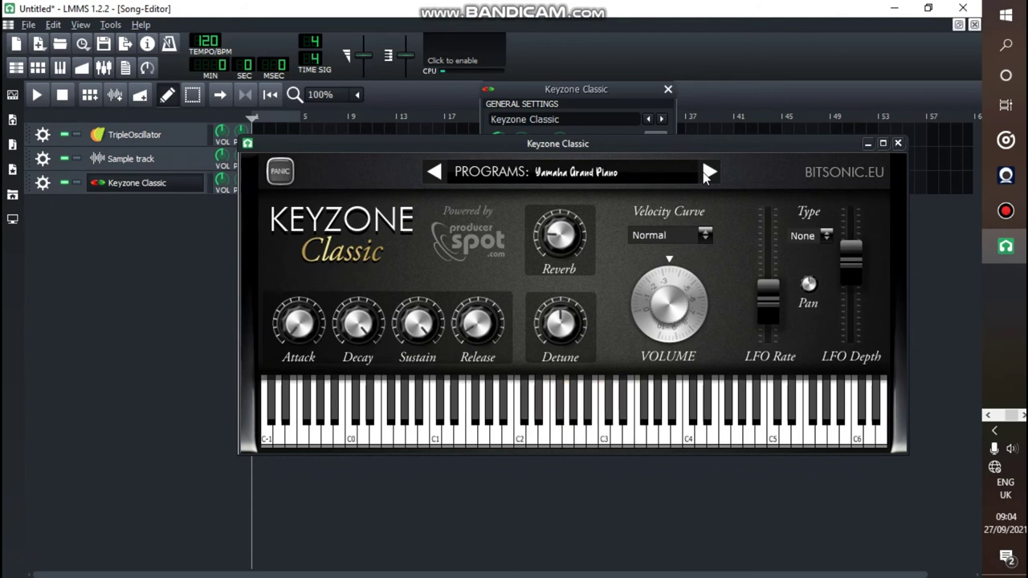
pyautogui.press('q')
pyautogui.press('e')
# Switch Keyzone Classic to the Steinway Piano program and audition it with a series of chords from the VeSTige window.
pyautogui.click(711, 176)
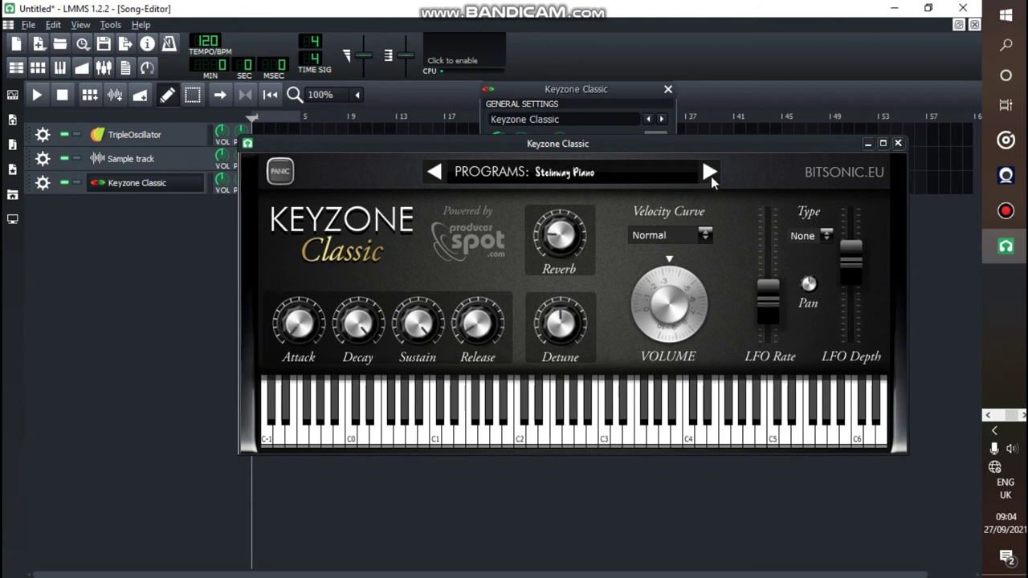
pyautogui.click(630, 96)
pyautogui.press('r')
pyautogui.press('y')
pyautogui.press('i')
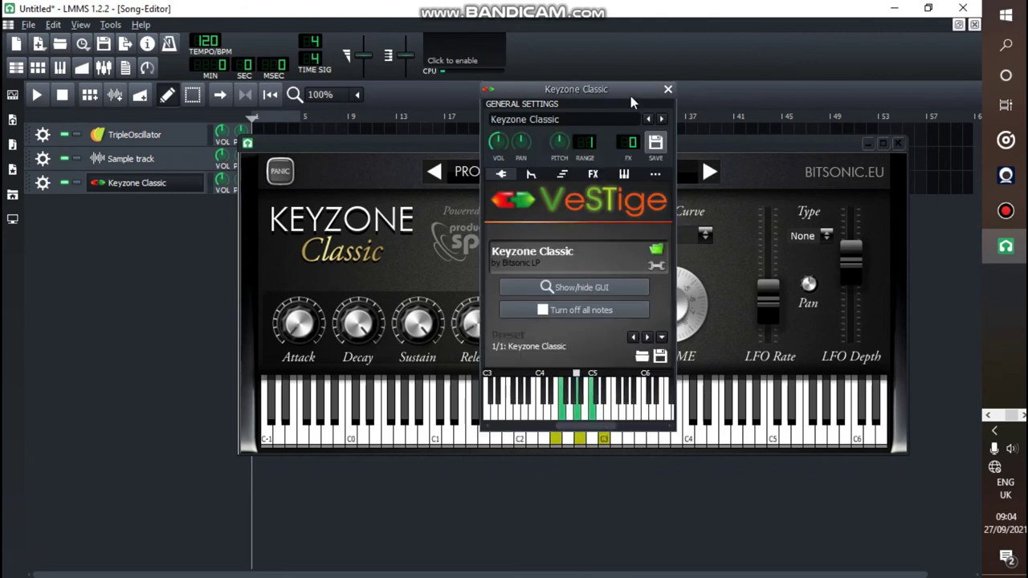
pyautogui.press('w')
pyautogui.press('r')
pyautogui.press('q')
pyautogui.press('e')
pyautogui.press('t')
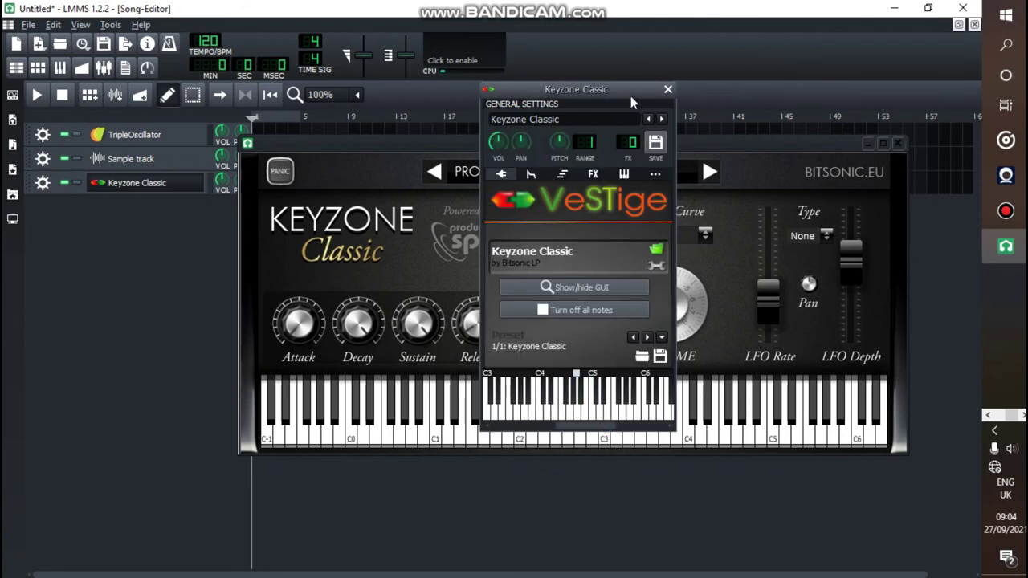
pyautogui.press('e')
pyautogui.press('t')
pyautogui.press('u')
pyautogui.press('t')
pyautogui.press('u')
pyautogui.press('o')
pyautogui.press('y')
pyautogui.press('i')
pyautogui.press('p')
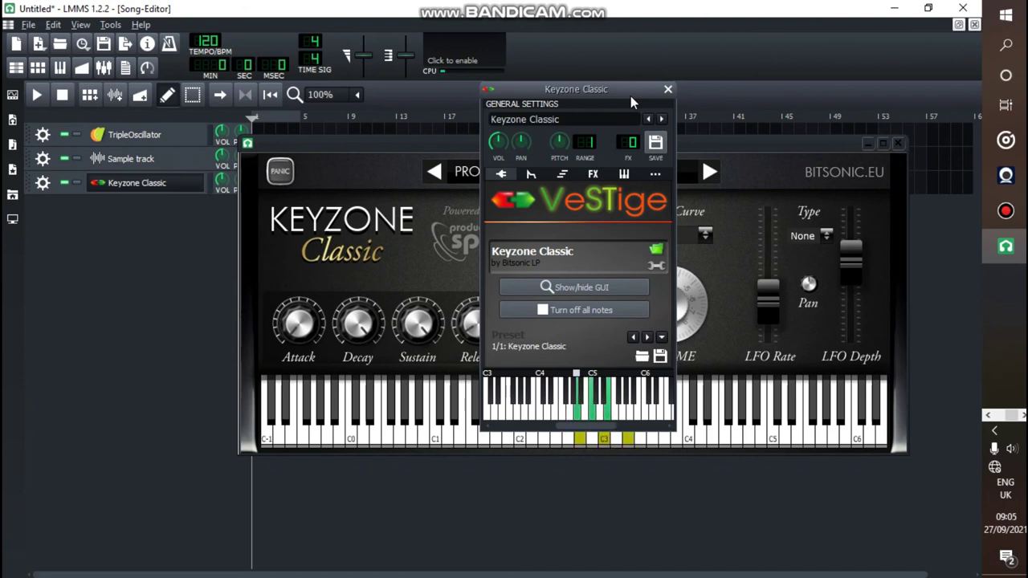
pyautogui.press('y')
pyautogui.press('i')
pyautogui.press('p')
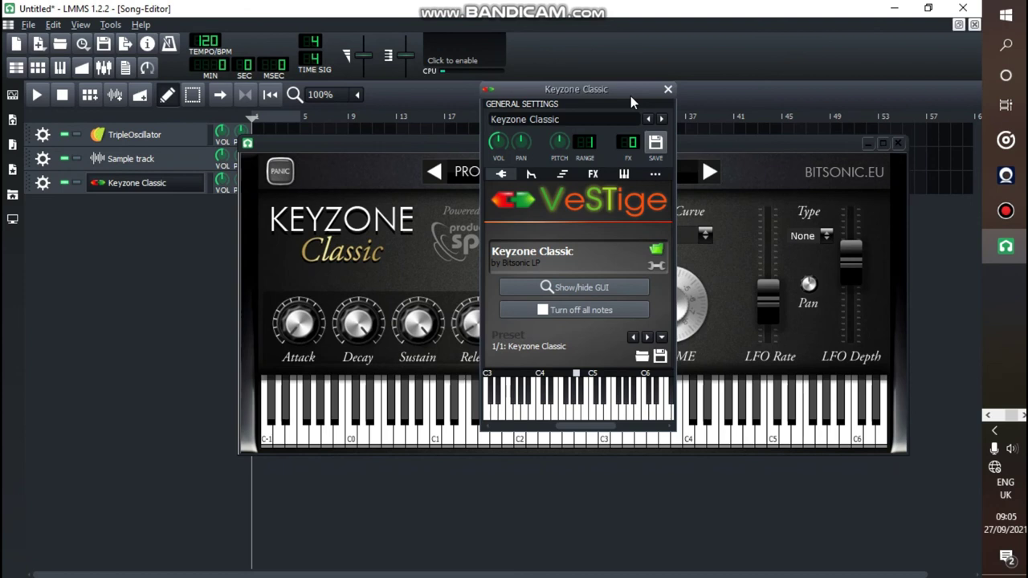
pyautogui.press('r')
pyautogui.press('y')
pyautogui.press('i')
pyautogui.press('q')
pyautogui.press('e')
pyautogui.press('t')
pyautogui.press('y')
pyautogui.press('i')
pyautogui.press('p')
pyautogui.press('t')
pyautogui.press('u')
pyautogui.press('o')
pyautogui.press('r')
pyautogui.press('y')
pyautogui.press('i')
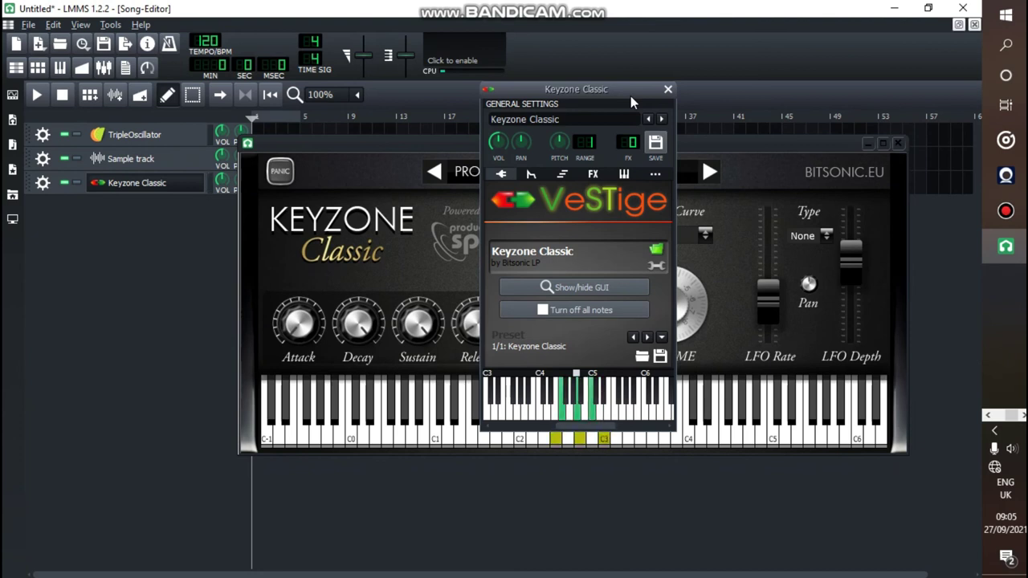
pyautogui.press('q')
pyautogui.press('e')
pyautogui.press('t')
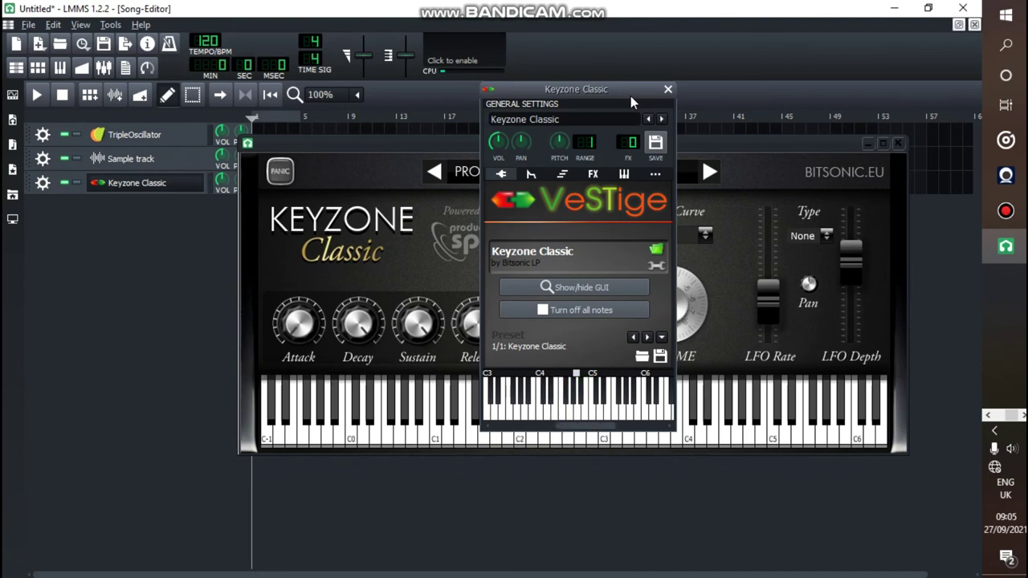
pyautogui.press('y')
pyautogui.press('i')
pyautogui.press('p')
pyautogui.press('t')
pyautogui.press('u')
pyautogui.press('o')
# Reopen the track's VeSTige window with the Keyzone Classic interface and move VeSTige clear of the program selector.
pyautogui.click(669, 90)
pyautogui.click(172, 178)
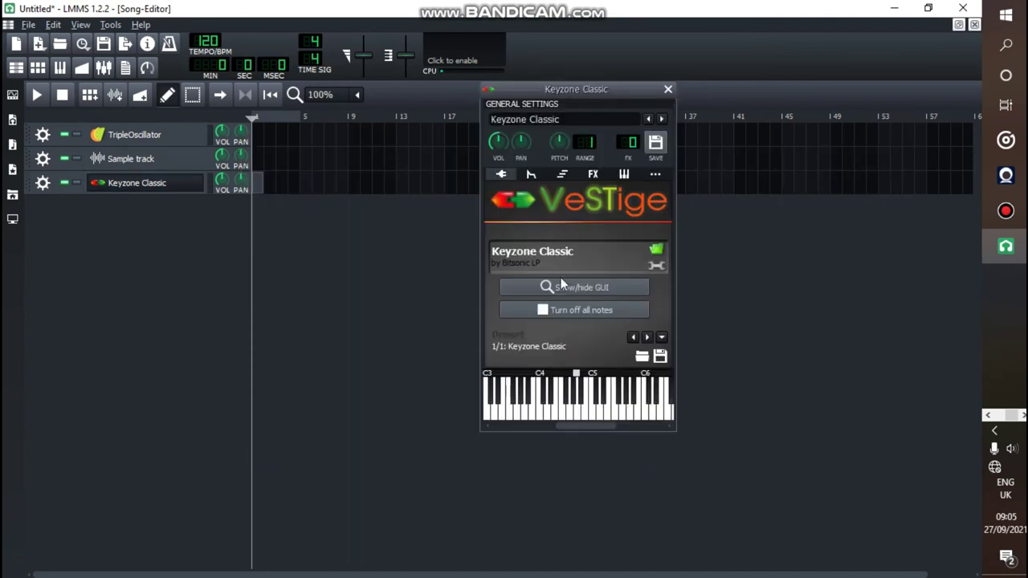
pyautogui.click(575, 287)
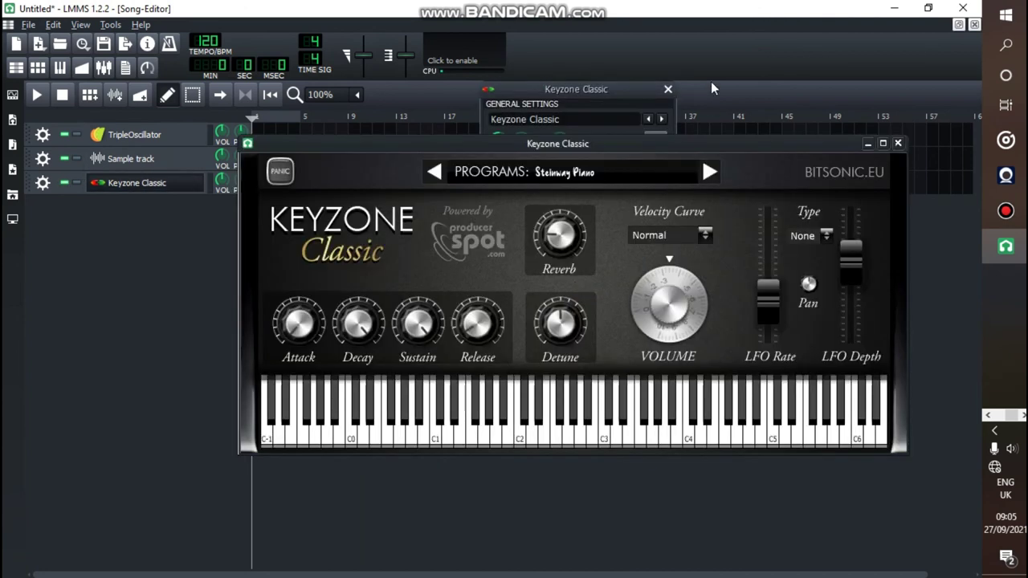
pyautogui.click(634, 89)
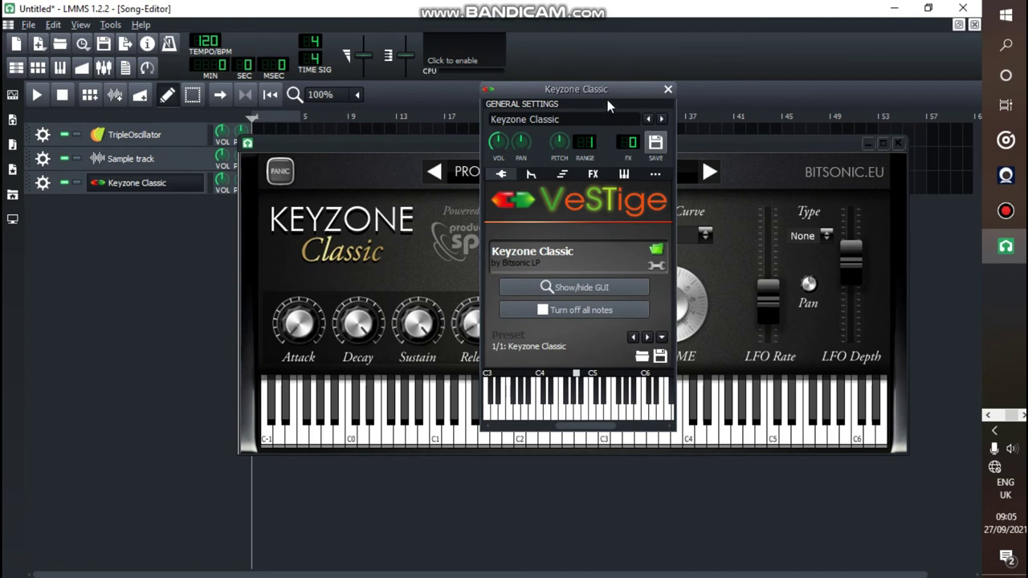
pyautogui.moveTo(614, 87); pyautogui.dragTo(145, 294)
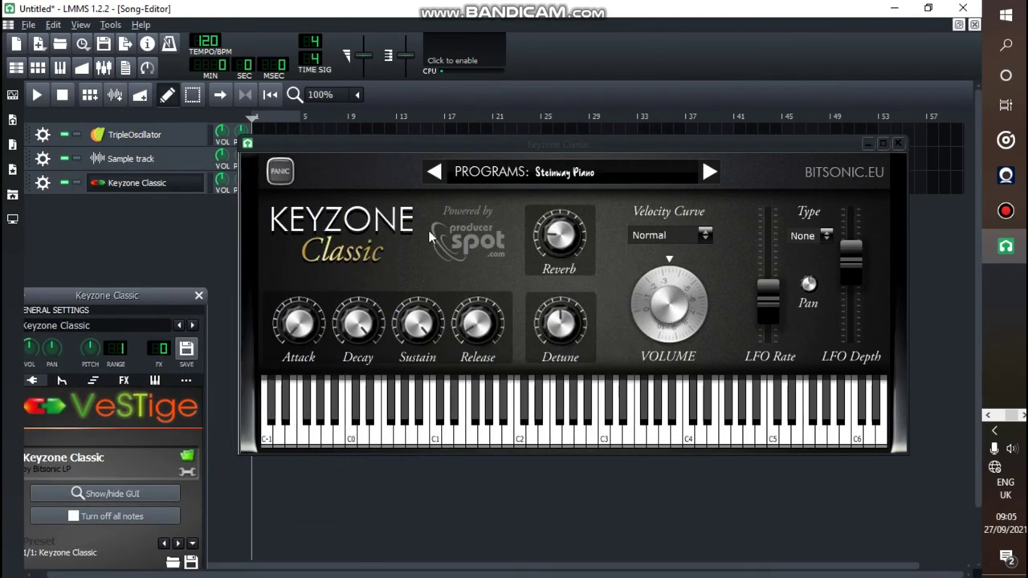
# Switch Keyzone Classic to the Basic Electric Piano program and play a chord and a few notes to audition it.
pyautogui.click(710, 174)
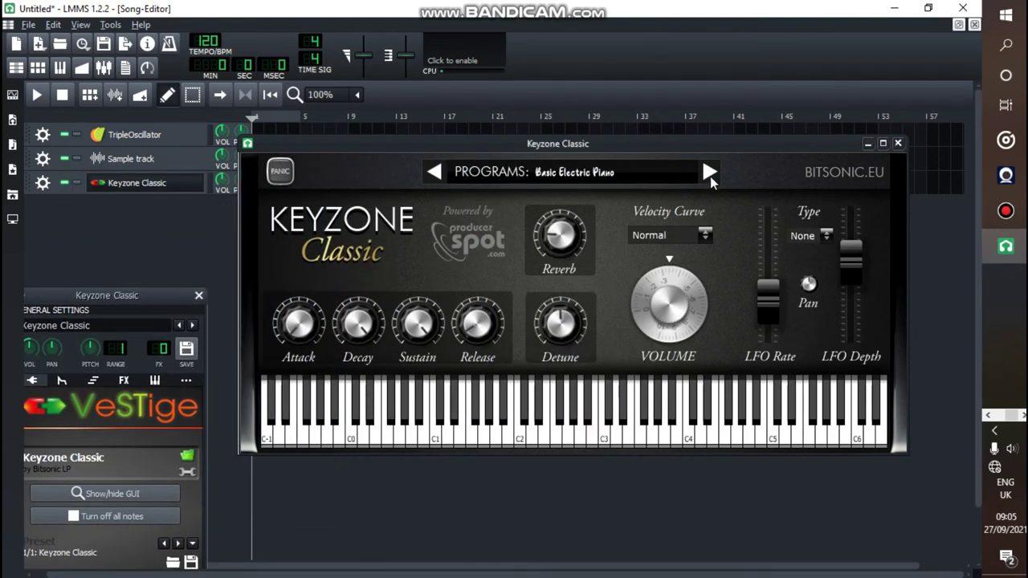
pyautogui.press('b')
pyautogui.press('m')
pyautogui.press('.')
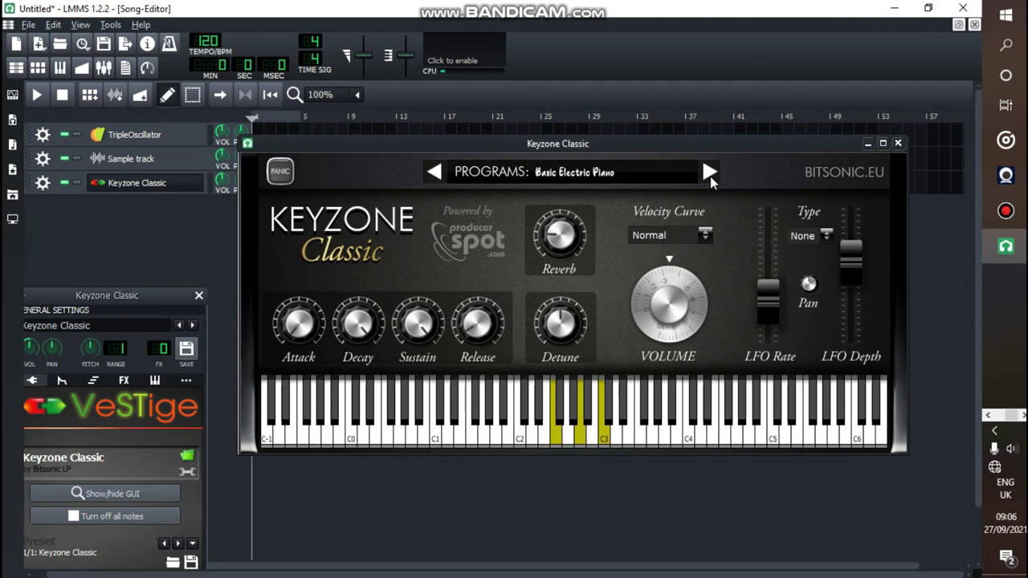
pyautogui.press('w')
pyautogui.press('e')
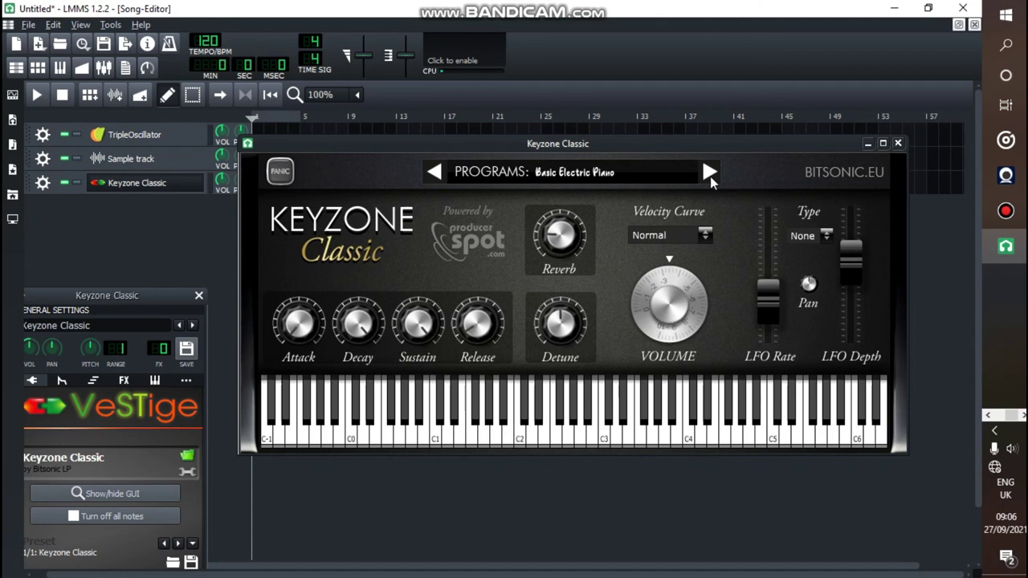
# Switch to the Rhodes Piano program and move the VeSTige window so that its keyboard is in view.
pyautogui.click(709, 174)
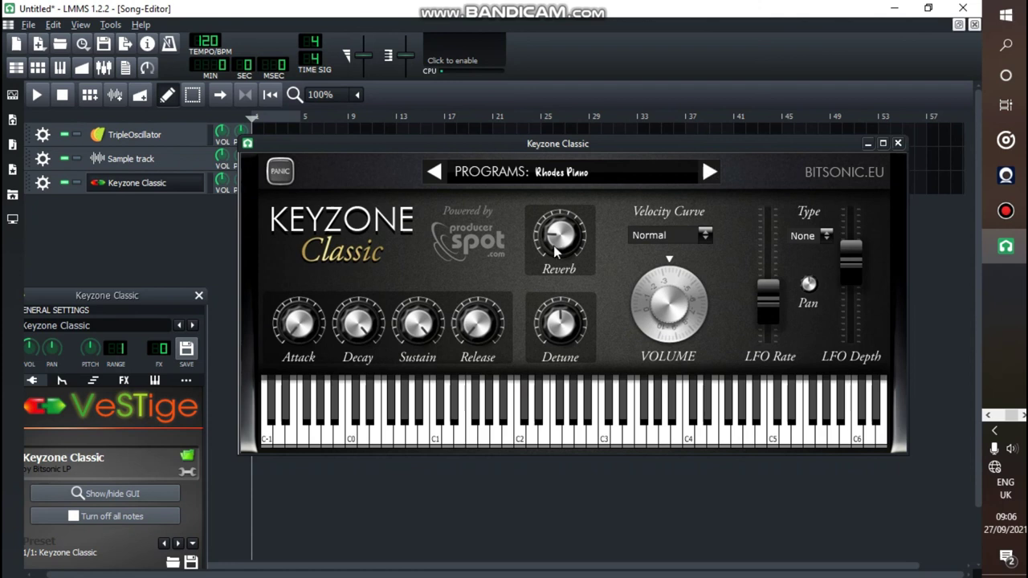
pyautogui.moveTo(159, 302); pyautogui.dragTo(180, 259)
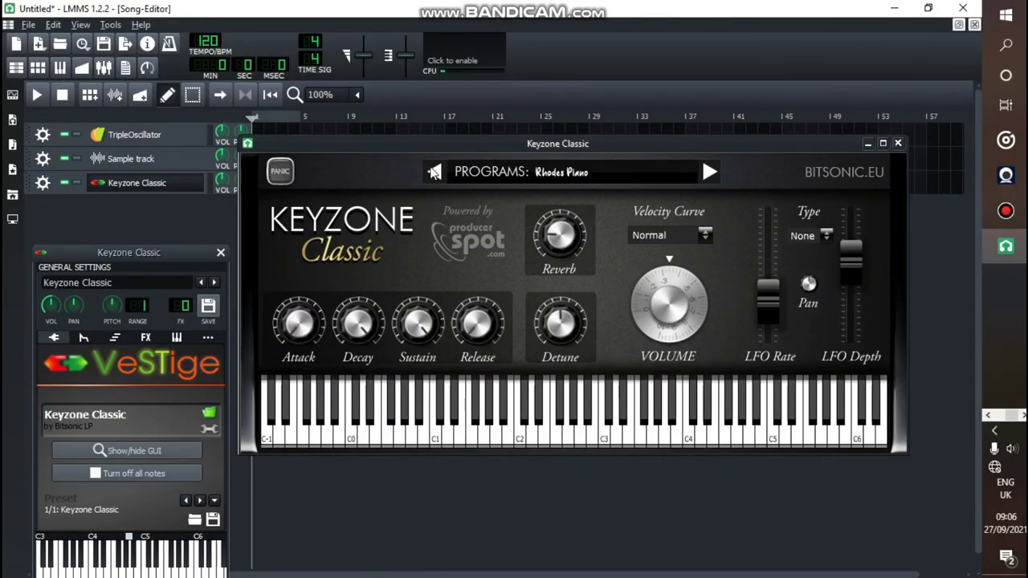
# Return to the Basic Electric Piano program, raise its Reverb, and play notes and chords to hear the effect.
pyautogui.click(434, 173)
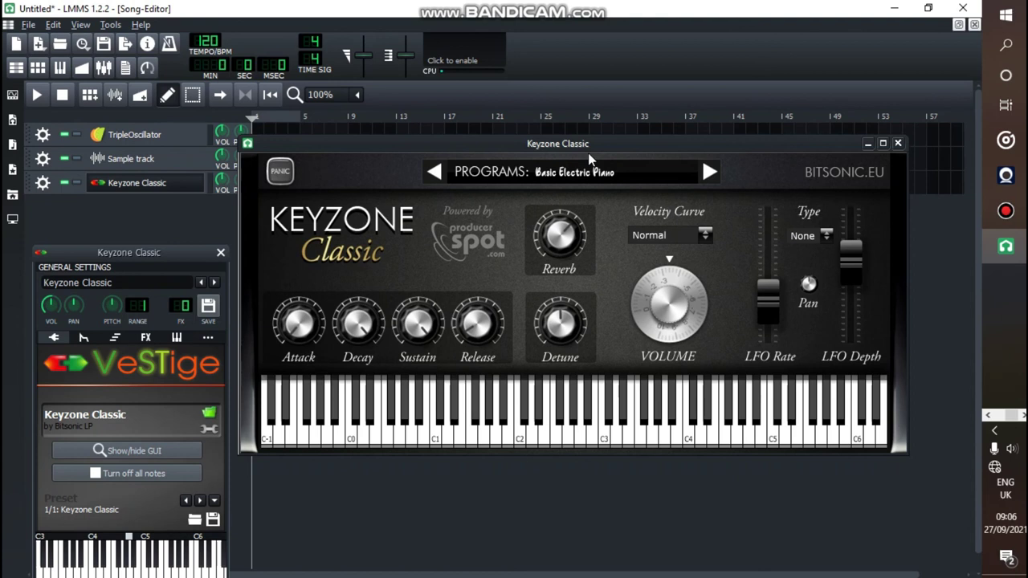
pyautogui.click(124, 561)
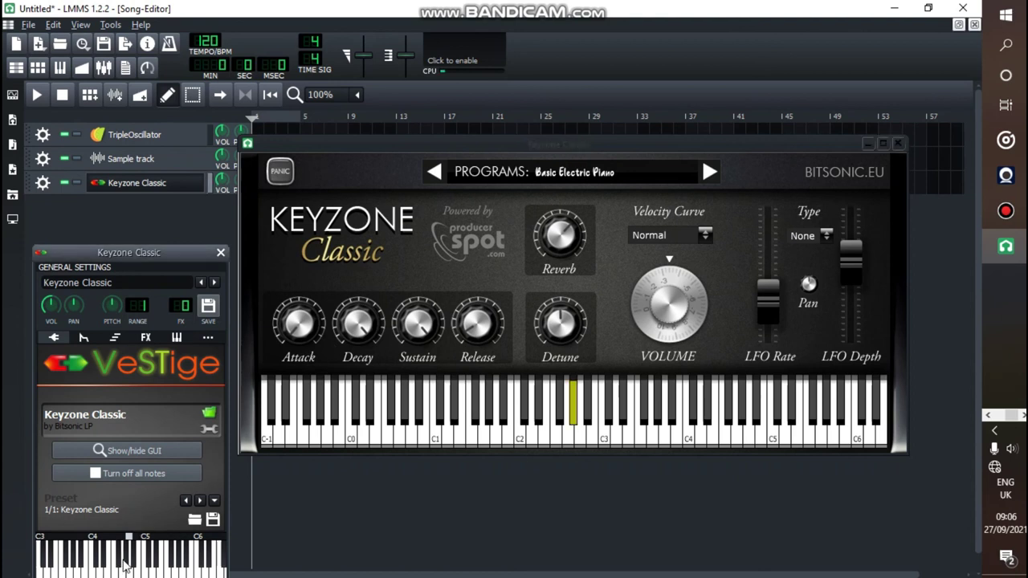
pyautogui.press('t')
pyautogui.press('o')
pyautogui.press('t')
pyautogui.press('u')
pyautogui.press('o')
pyautogui.press('o')
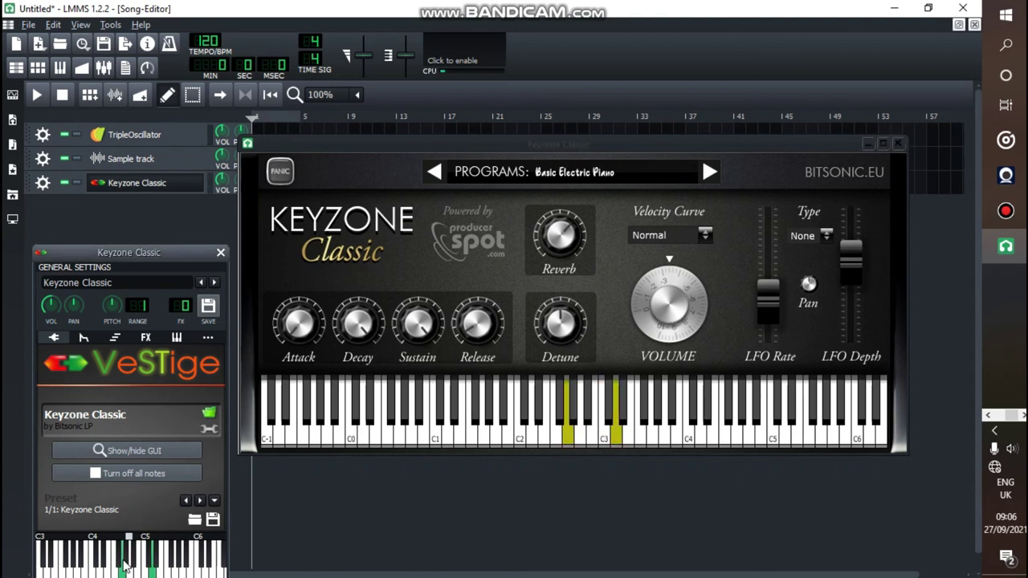
pyautogui.press('t')
pyautogui.press('o')
pyautogui.press('u')
pyautogui.press('y')
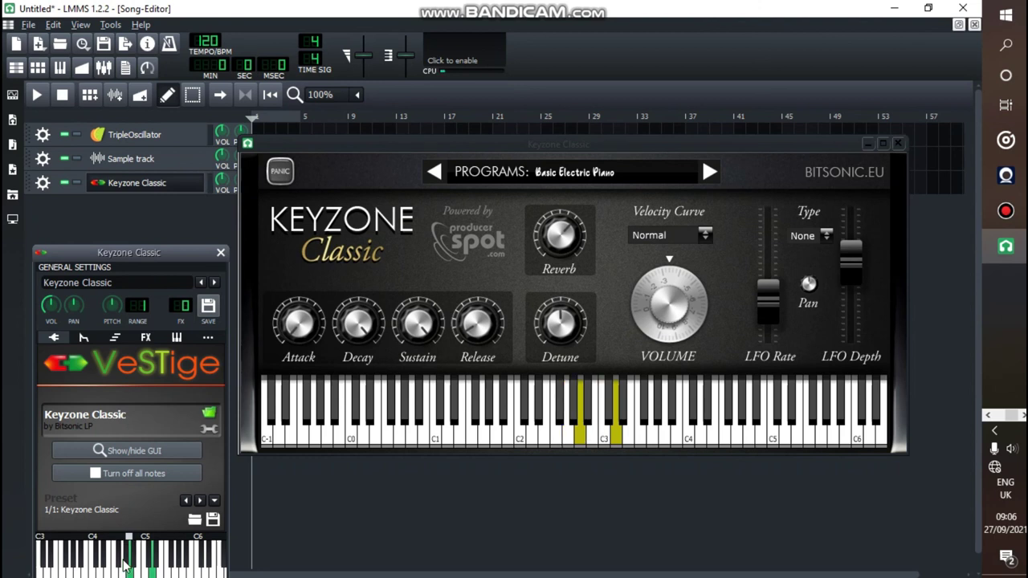
pyautogui.press('r')
pyautogui.press('y')
pyautogui.press('i')
pyautogui.press('q')
pyautogui.press('e')
pyautogui.press('t')
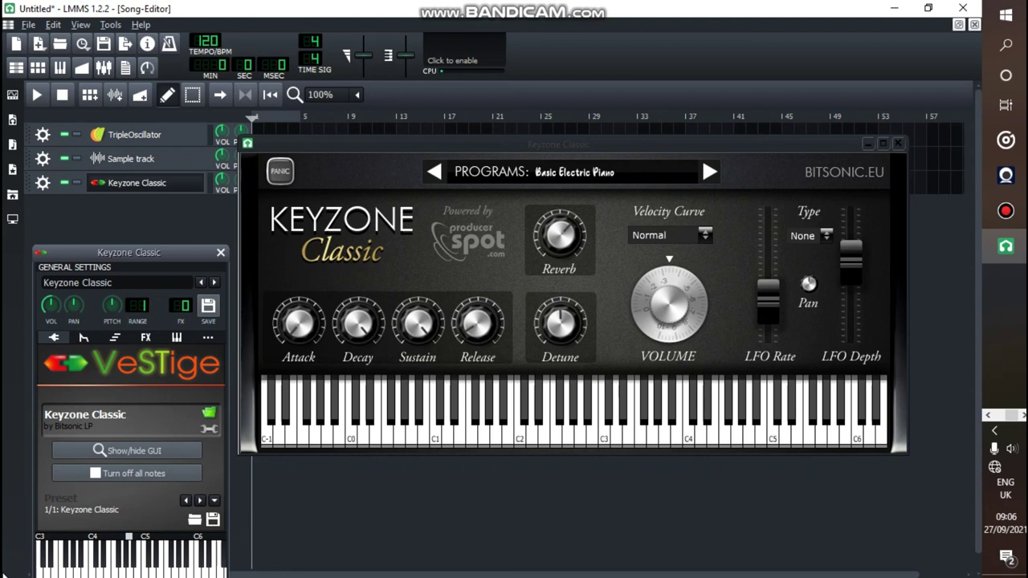
# Turn up the Detune of the Basic Electric Piano program and play a series of chords to hear the effect.
pyautogui.moveTo(575, 322); pyautogui.dragTo(602, 245)
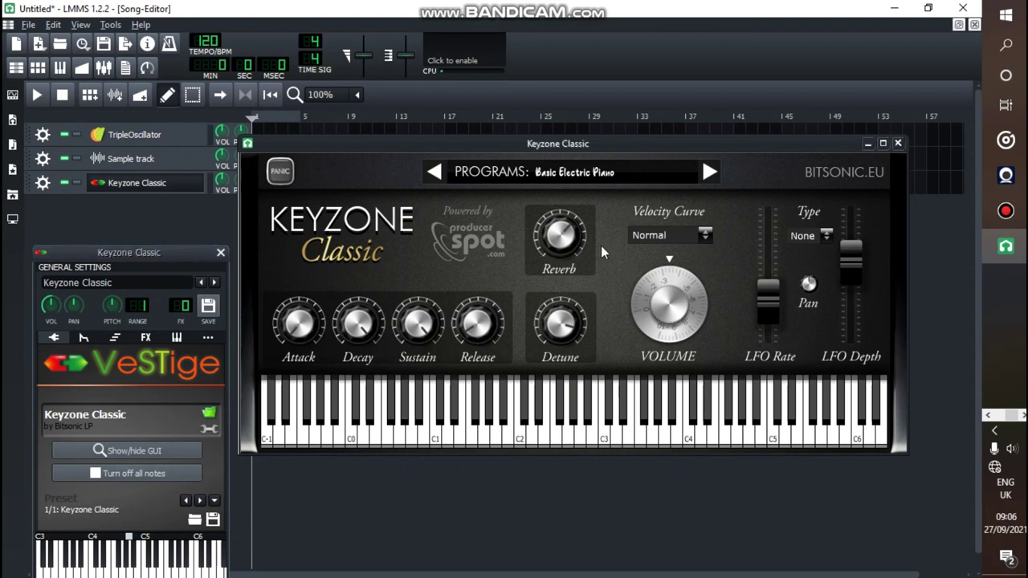
pyautogui.press('t')
pyautogui.press('o')
pyautogui.press('u')
pyautogui.press('u')
pyautogui.press('o')
pyautogui.press('q')
pyautogui.press('e')
pyautogui.press('t')
pyautogui.press('q')
pyautogui.press('t')
pyautogui.press('t')
pyautogui.press('u')
pyautogui.press('o')
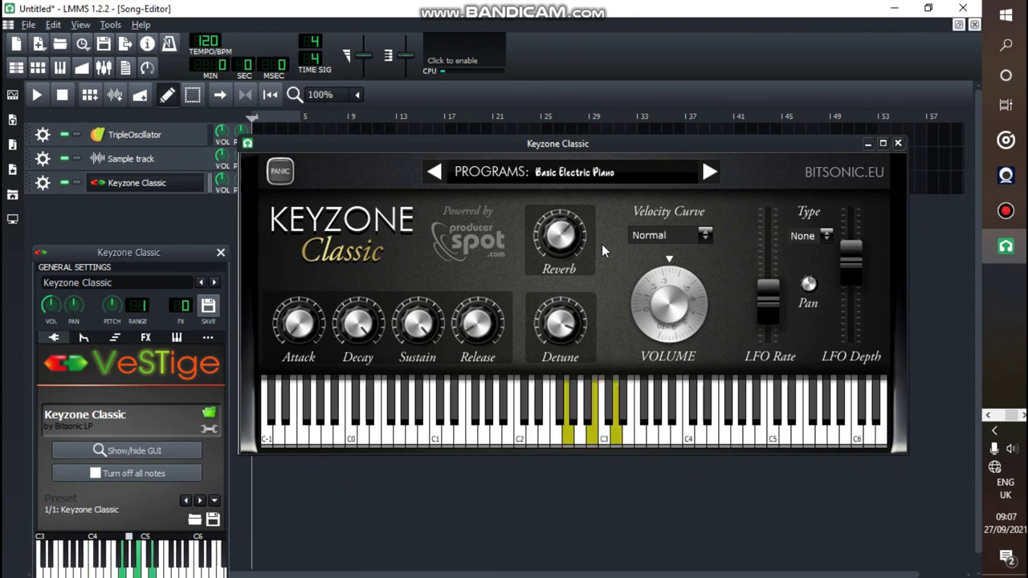
pyautogui.press('t')
pyautogui.press('u')
pyautogui.press('o')
pyautogui.press('r')
pyautogui.press('y')
pyautogui.press('i')
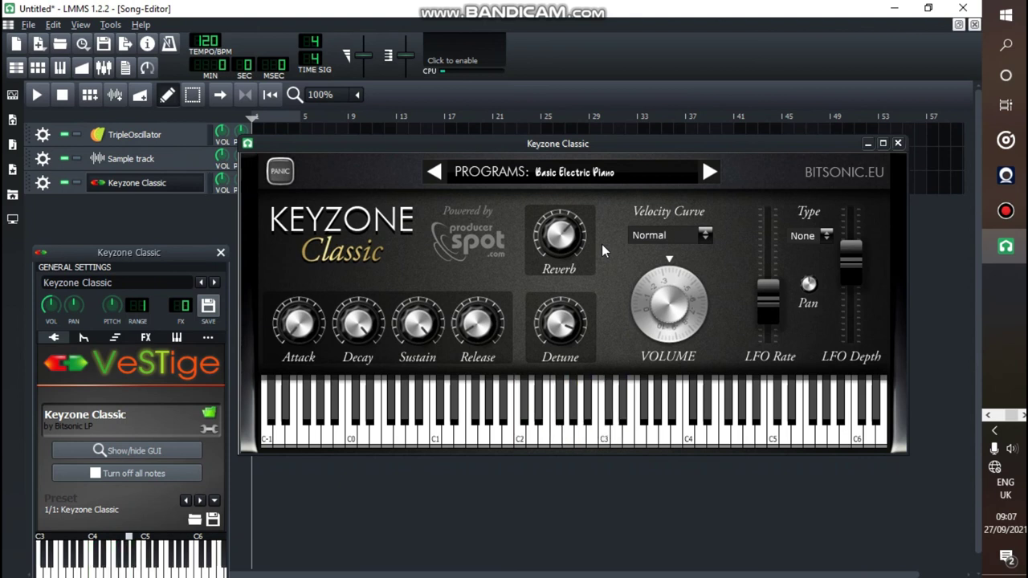
pyautogui.press('r')
pyautogui.press('y')
pyautogui.press('q')
pyautogui.press('t')
pyautogui.press('t')
pyautogui.press('u')
pyautogui.press('o')
pyautogui.press('y')
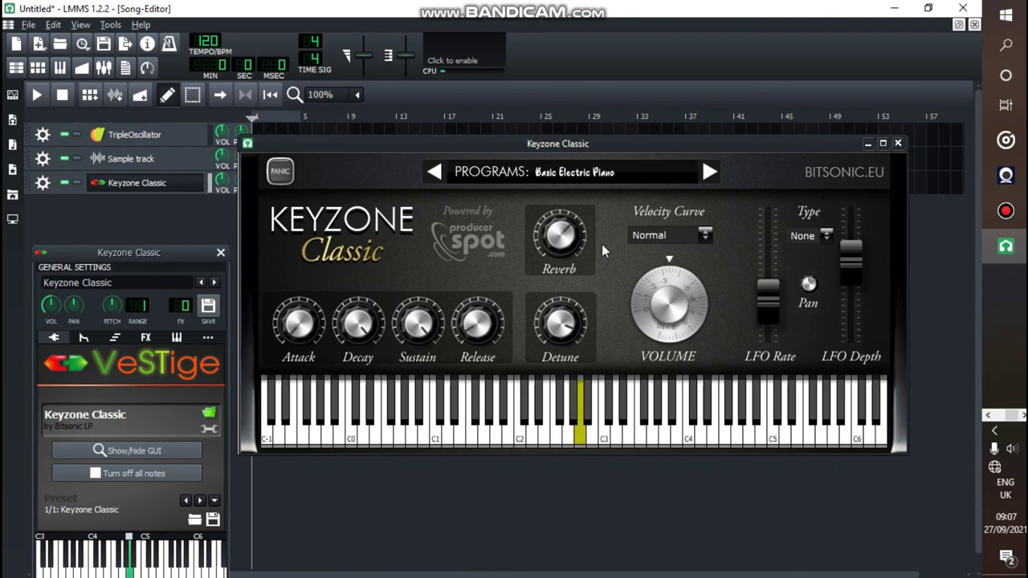
pyautogui.press('i')
pyautogui.press('p')
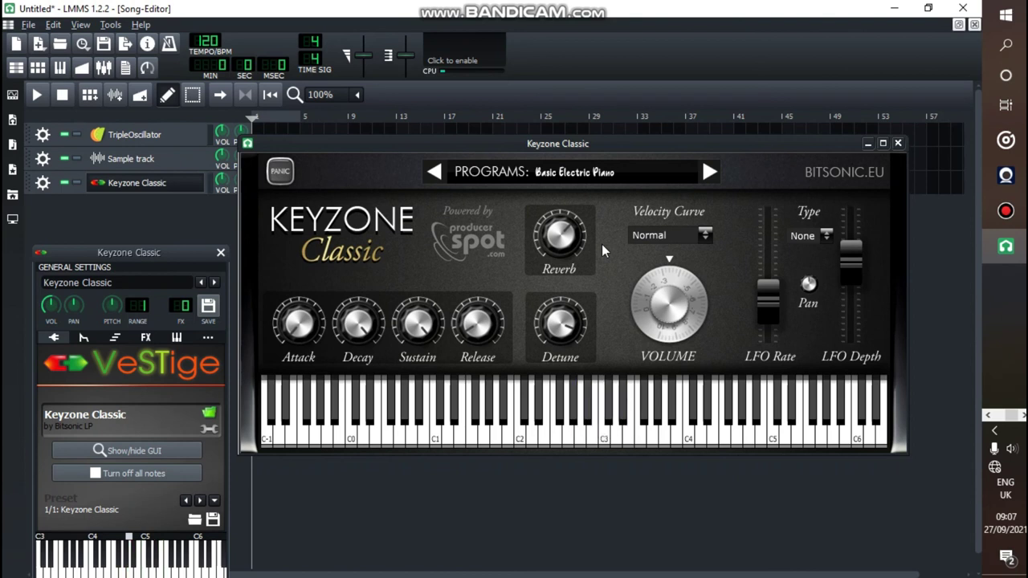
pyautogui.press('q')
pyautogui.press('e')
pyautogui.press('t')
pyautogui.press('r')
pyautogui.press('y')
pyautogui.press('i')
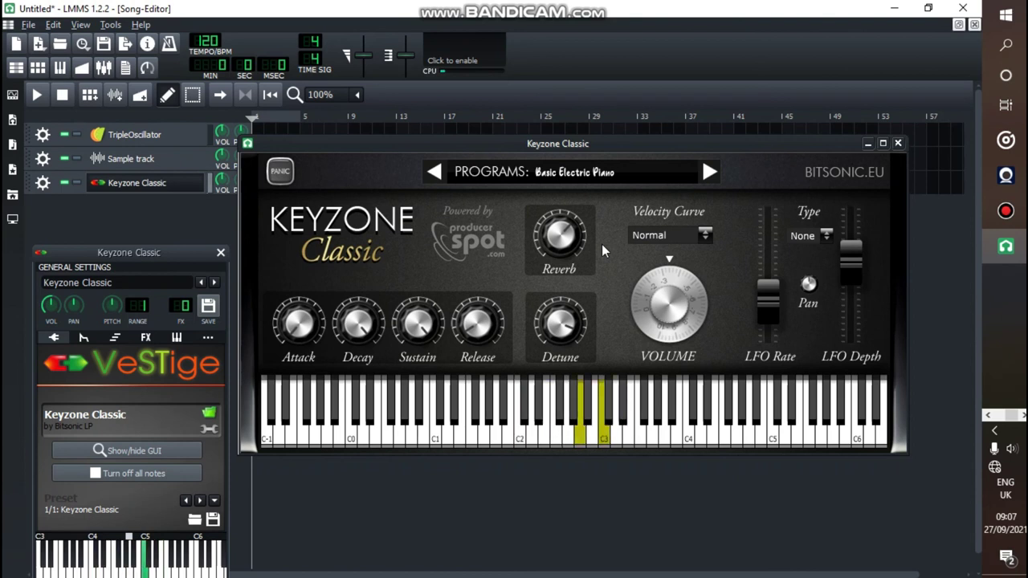
pyautogui.press('t')
pyautogui.press('u')
pyautogui.press('o')
pyautogui.press('y')
pyautogui.press('i')
pyautogui.press('p')
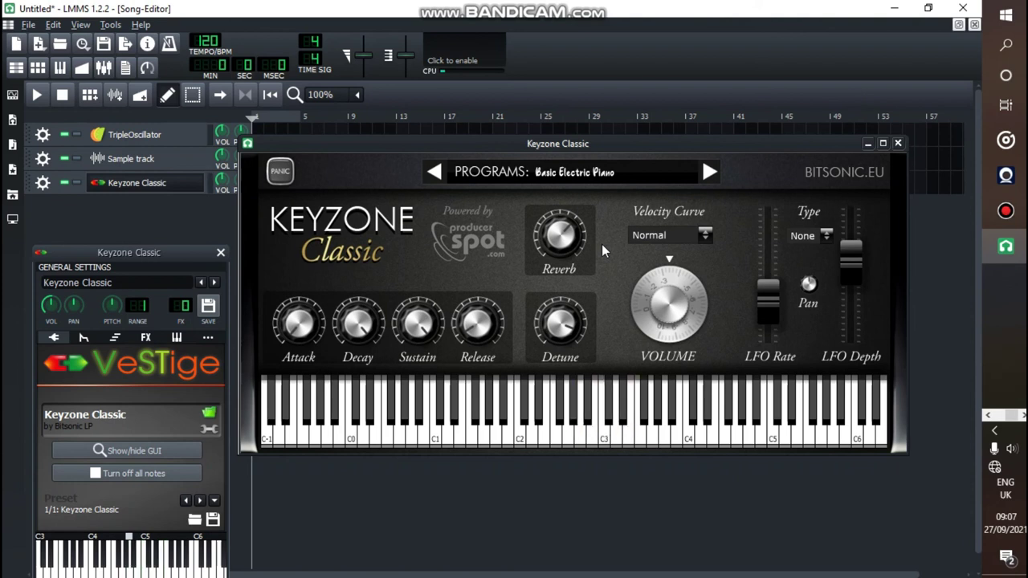
pyautogui.press('t')
pyautogui.press('u')
pyautogui.press('o')
pyautogui.press('r')
pyautogui.press('y')
pyautogui.press('w')
# Audition lower-octave notes and chords on the detuned Basic Electric Piano, including black keys.
pyautogui.press('c')
pyautogui.press('b')
pyautogui.press('m')
pyautogui.press('z')
pyautogui.press('c')
pyautogui.press('b')
pyautogui.press('v')
pyautogui.press('n')
pyautogui.press(',')
pyautogui.press('h')
pyautogui.press(';')
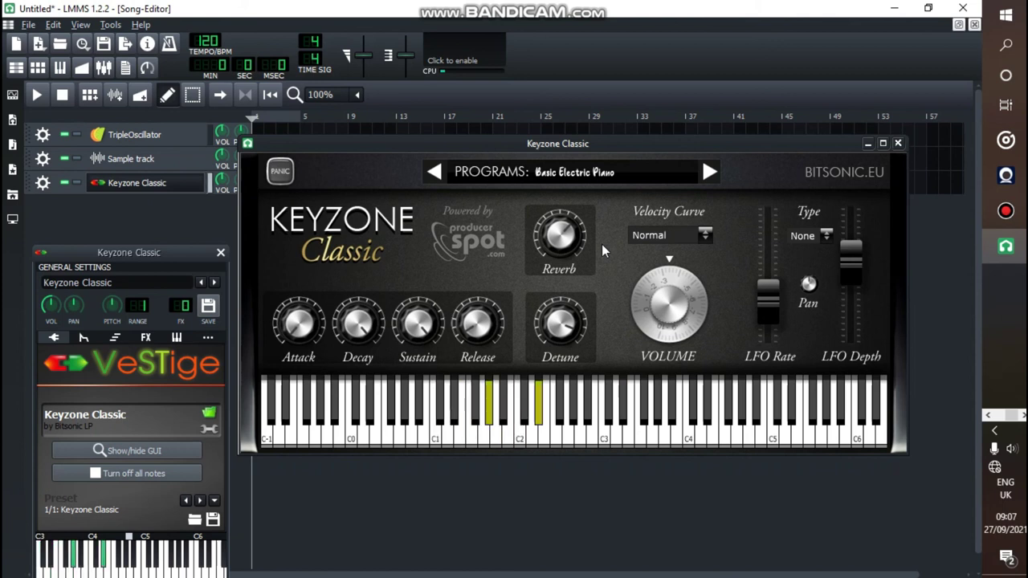
pyautogui.press('h')
pyautogui.press('d')
pyautogui.press('g')
pyautogui.press('j')
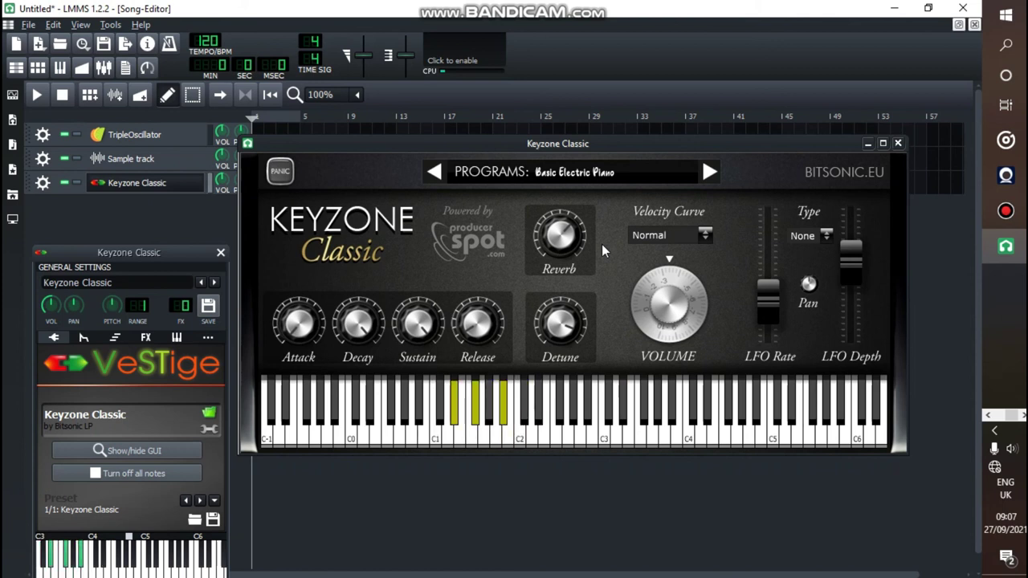
pyautogui.press('d')
pyautogui.press('g')
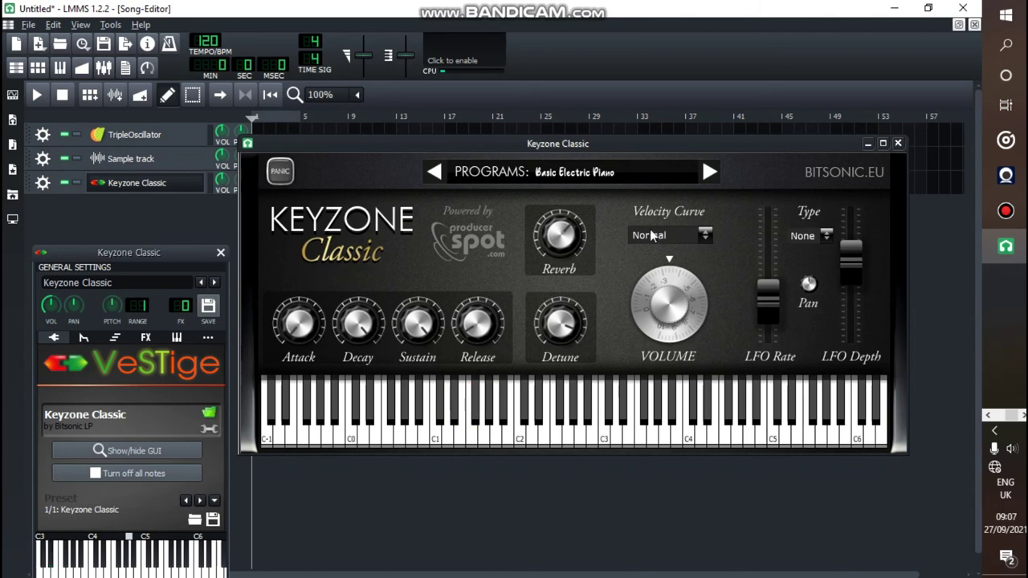